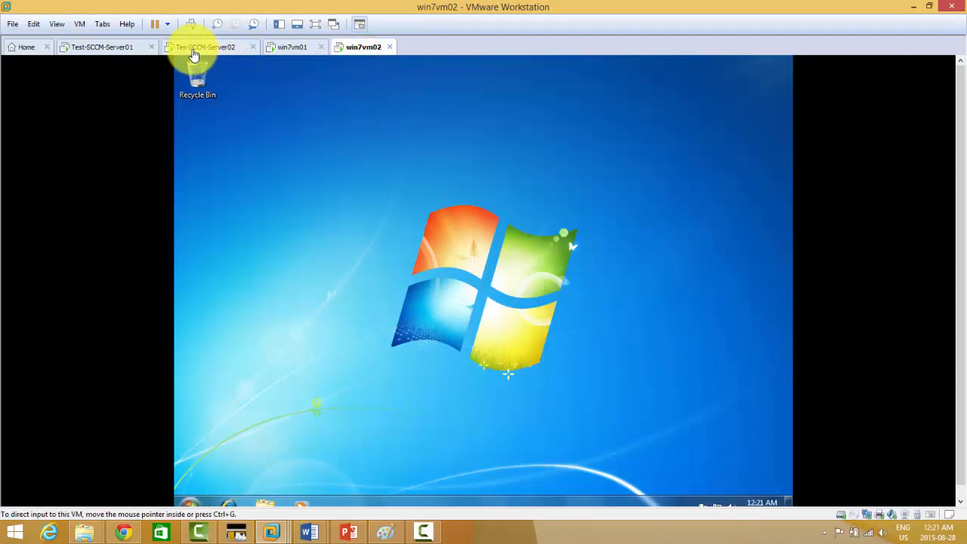
Step: On SCCM-Server02, confirm the firewall is off and Ethernet0 reads 192.168.100.2 in Local Server properties
{"action": "left_click", "coordinate": [193, 51]}
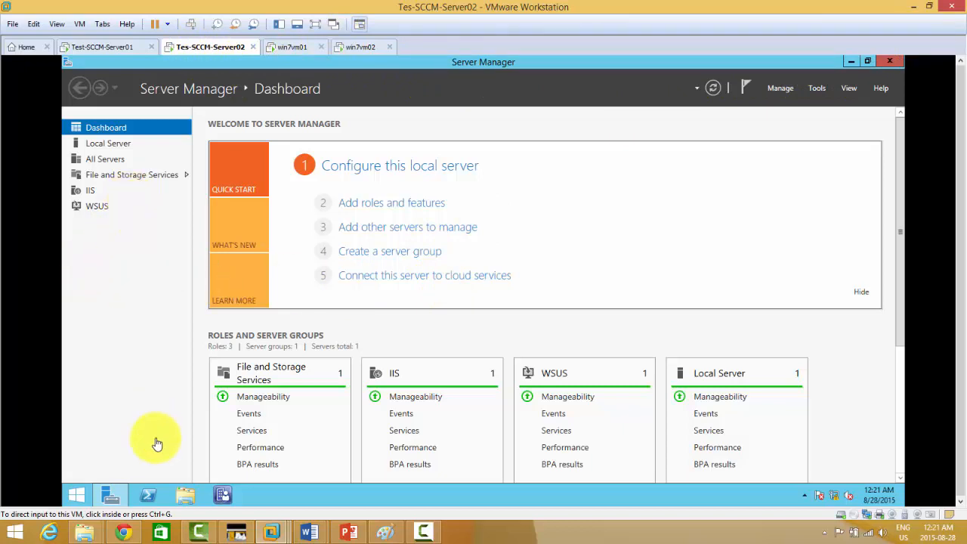
{"action": "left_click", "coordinate": [106, 144]}
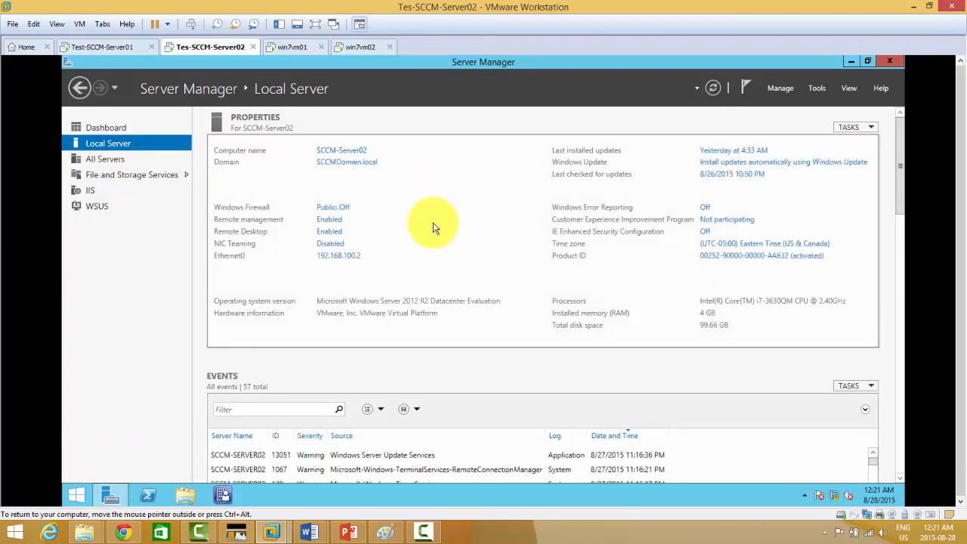
{"action": "left_click", "coordinate": [334, 256]}
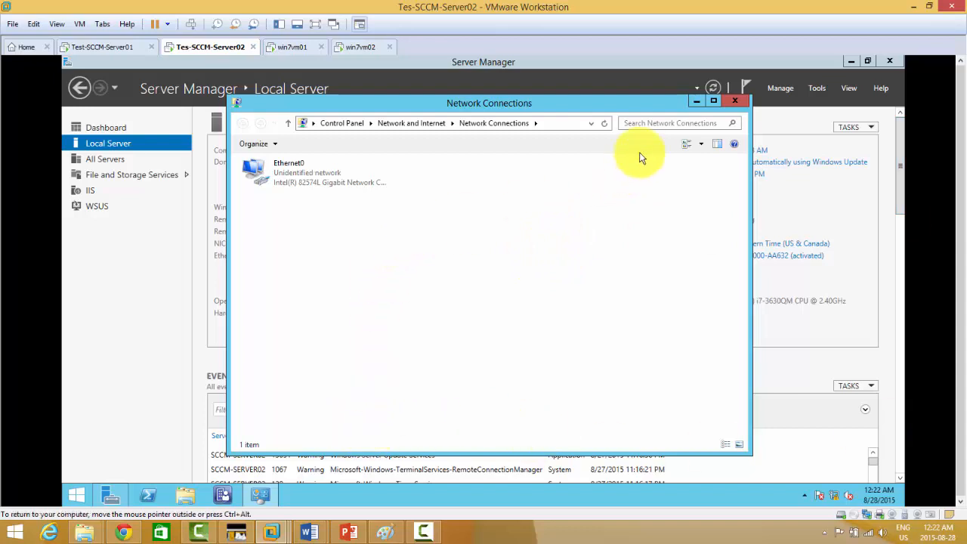
{"action": "left_click", "coordinate": [733, 103]}
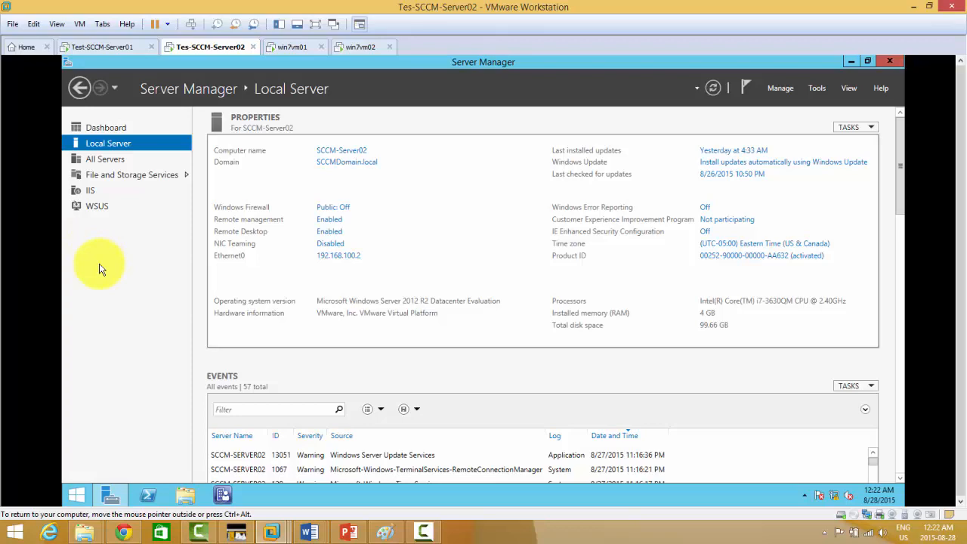
Step: Highlight the 'configure PXE on the DP' checklist item, then launch the Configuration Manager console
{"action": "left_click_drag", "start_coordinate": [966, 98], "coordinate": [533, 87]}
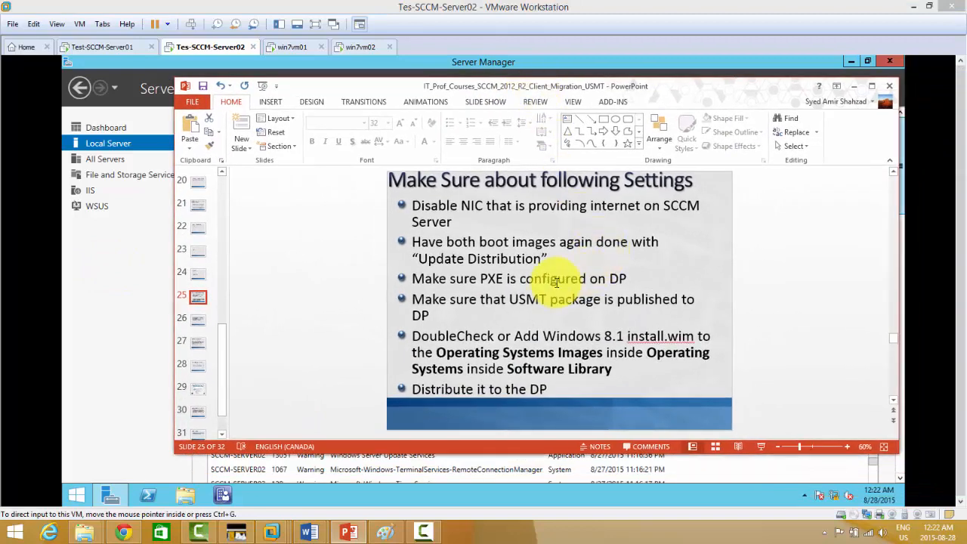
{"action": "left_click_drag", "start_coordinate": [628, 278], "coordinate": [425, 276]}
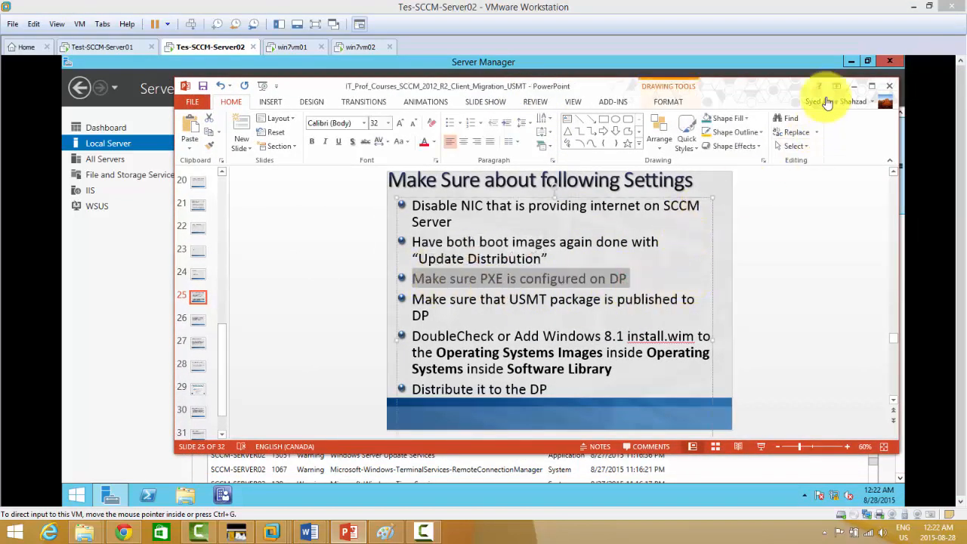
{"action": "left_click_drag", "start_coordinate": [738, 83], "coordinate": [966, 87]}
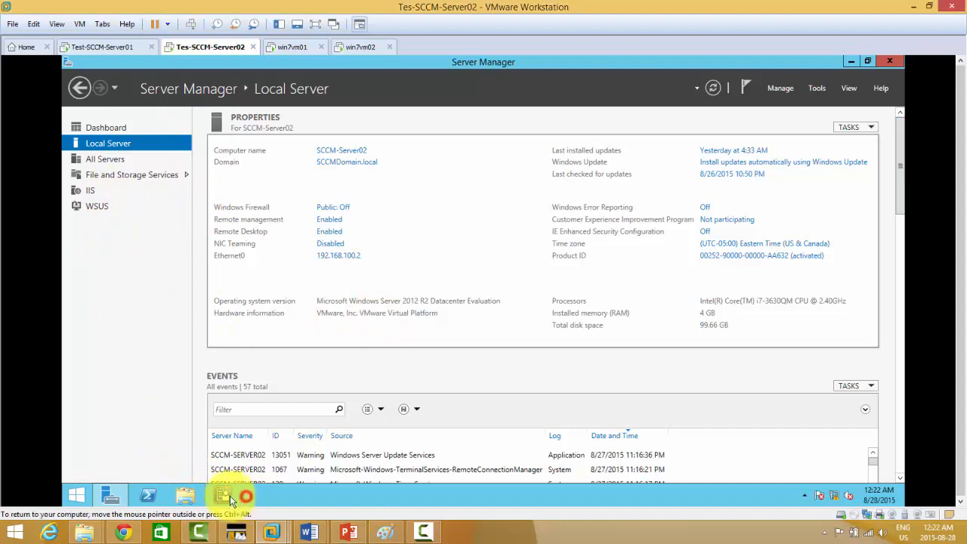
{"action": "left_click", "coordinate": [221, 494]}
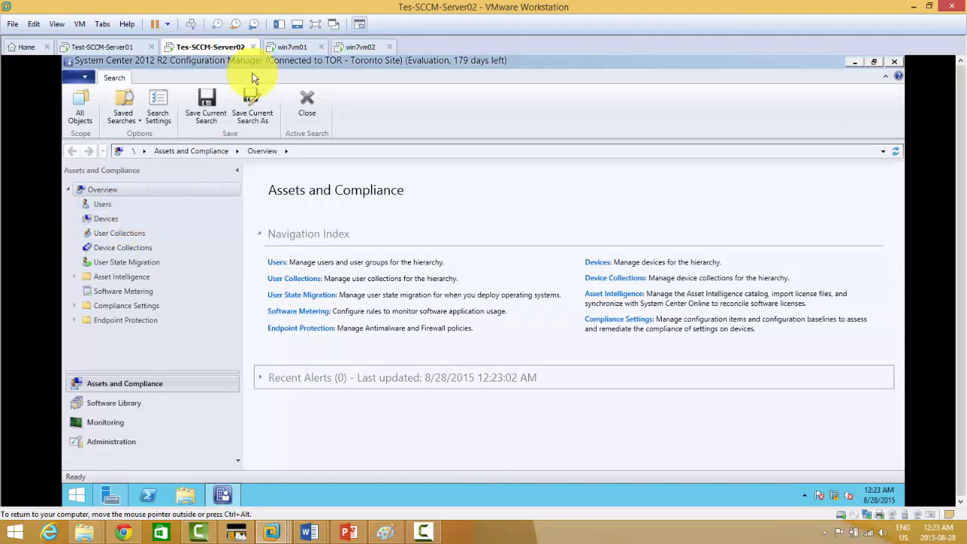
Step: Under Administration > Site Configuration > Servers and Site System Roles, select SCCM-Server02's Distribution point role
{"action": "left_click", "coordinate": [314, 26]}
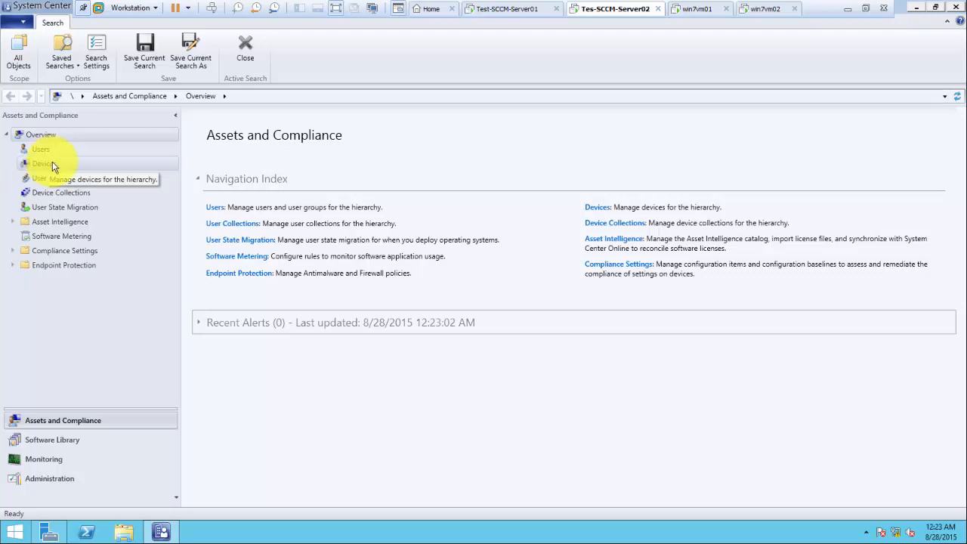
{"action": "left_click", "coordinate": [69, 483]}
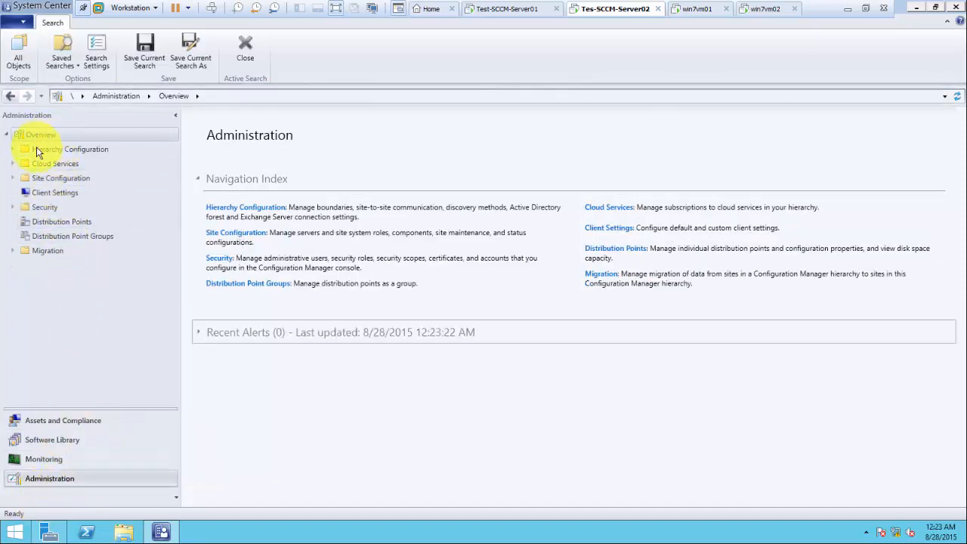
{"action": "left_click", "coordinate": [13, 177]}
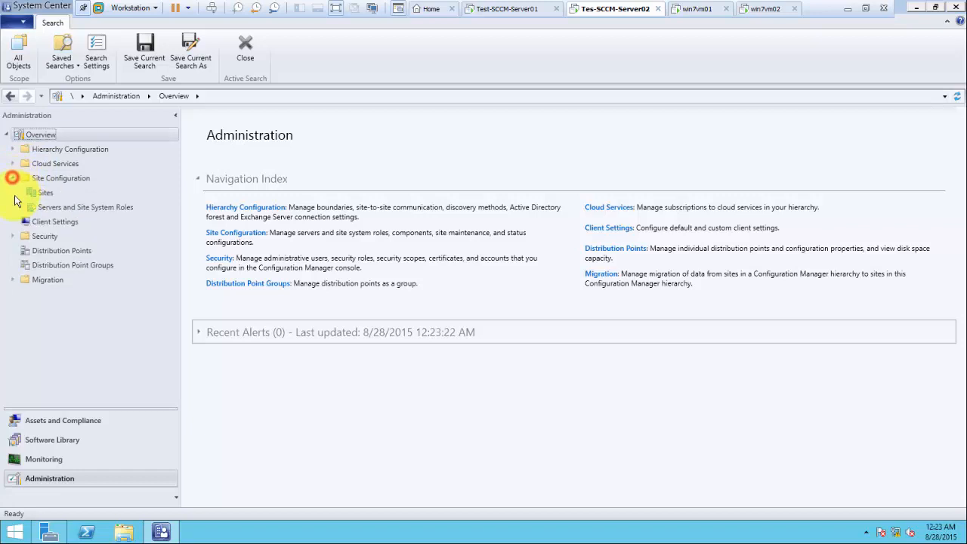
{"action": "left_click", "coordinate": [90, 211]}
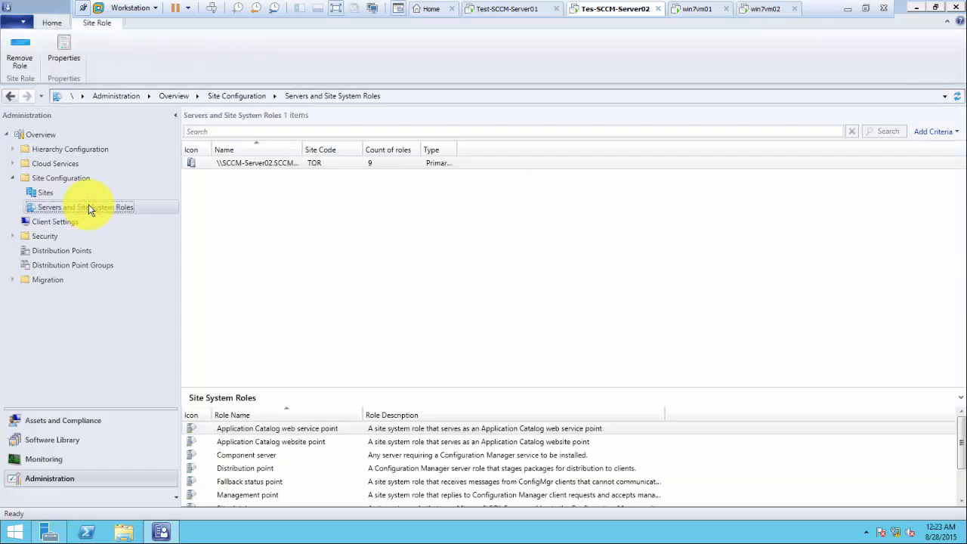
{"action": "left_click", "coordinate": [266, 164]}
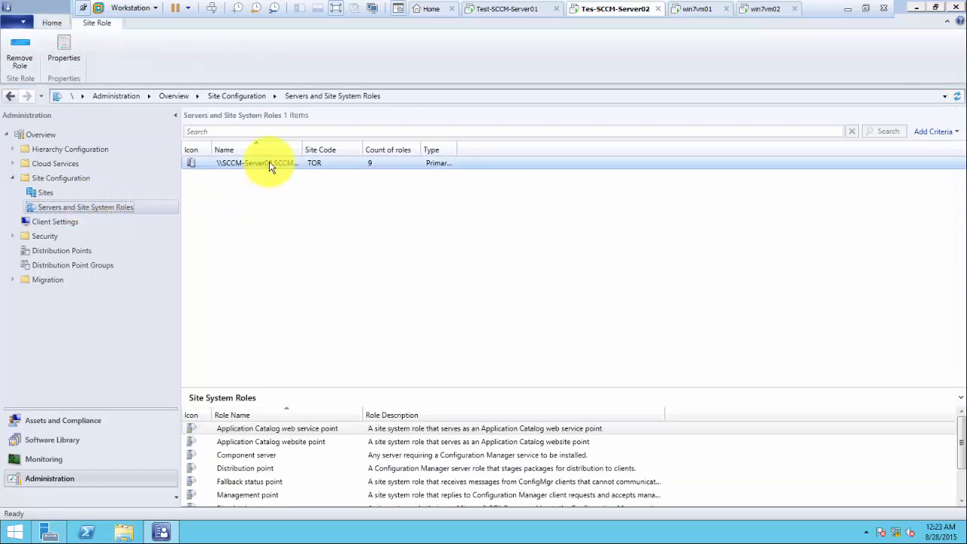
{"action": "left_click", "coordinate": [261, 470]}
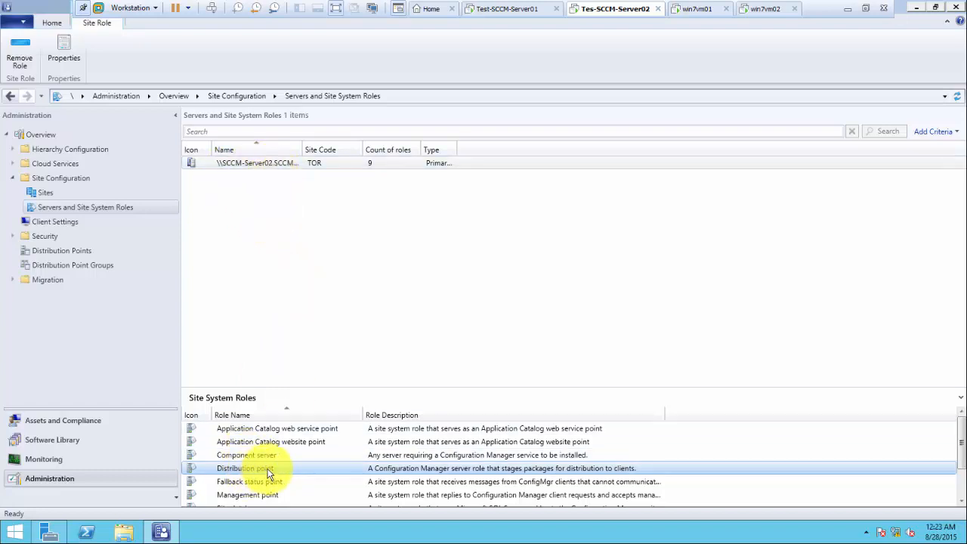
{"action": "right_click", "coordinate": [267, 471]}
Step: Enable PXE support, responding to PXE requests, and unknown computer support in the distribution point properties
{"action": "left_click", "coordinate": [303, 497]}
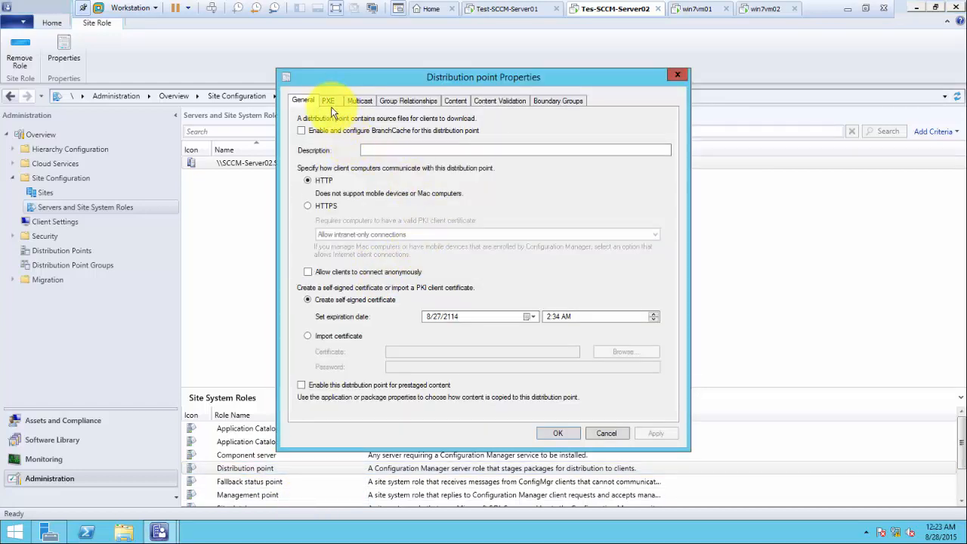
{"action": "left_click", "coordinate": [328, 101]}
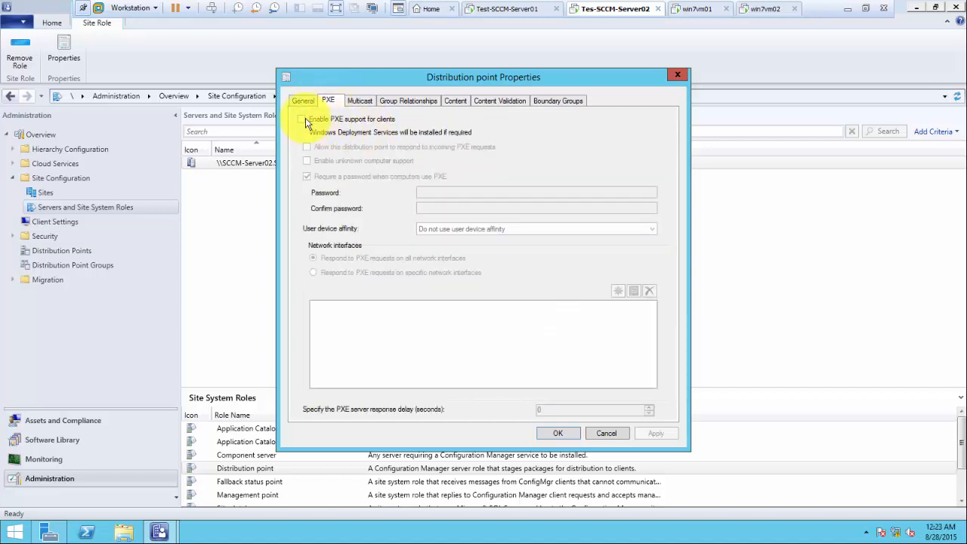
{"action": "left_click", "coordinate": [301, 121]}
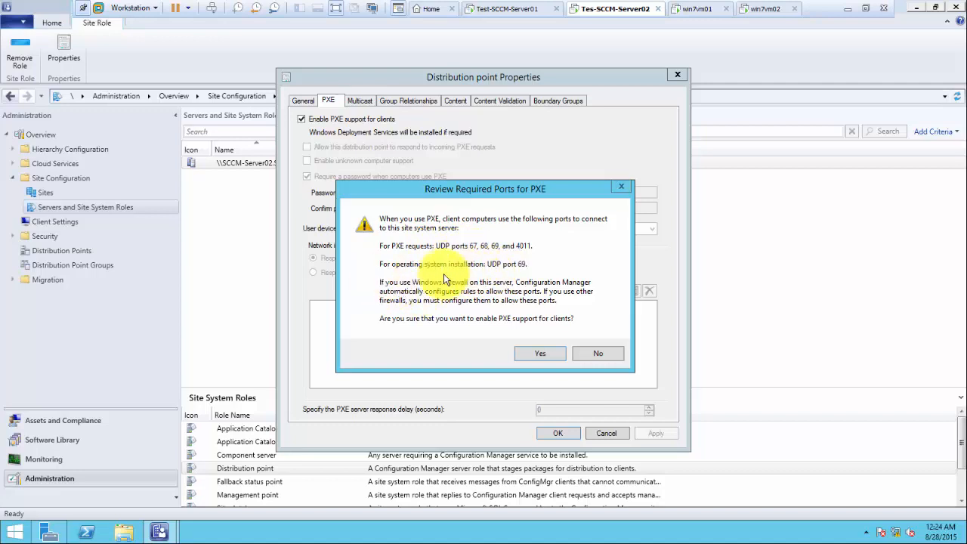
{"action": "left_click", "coordinate": [541, 355]}
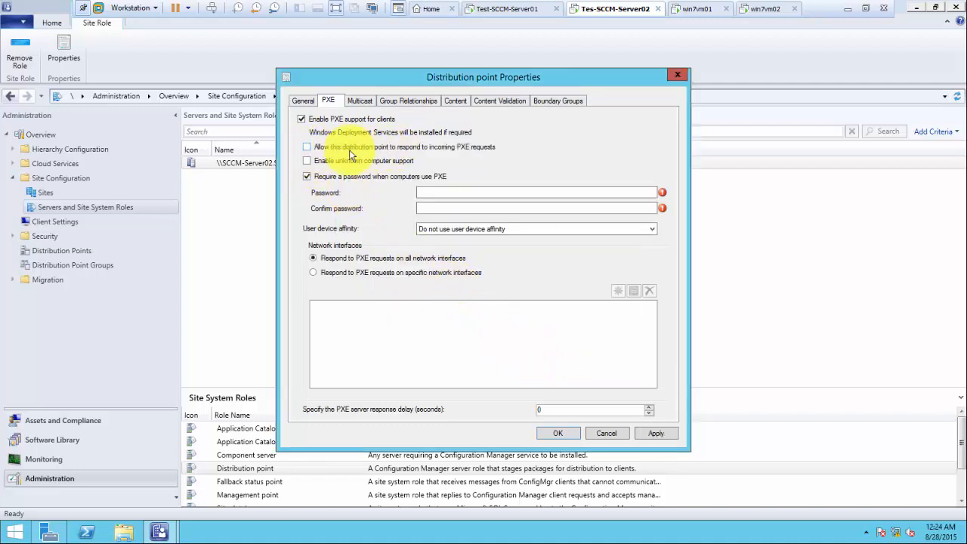
{"action": "left_click", "coordinate": [307, 148]}
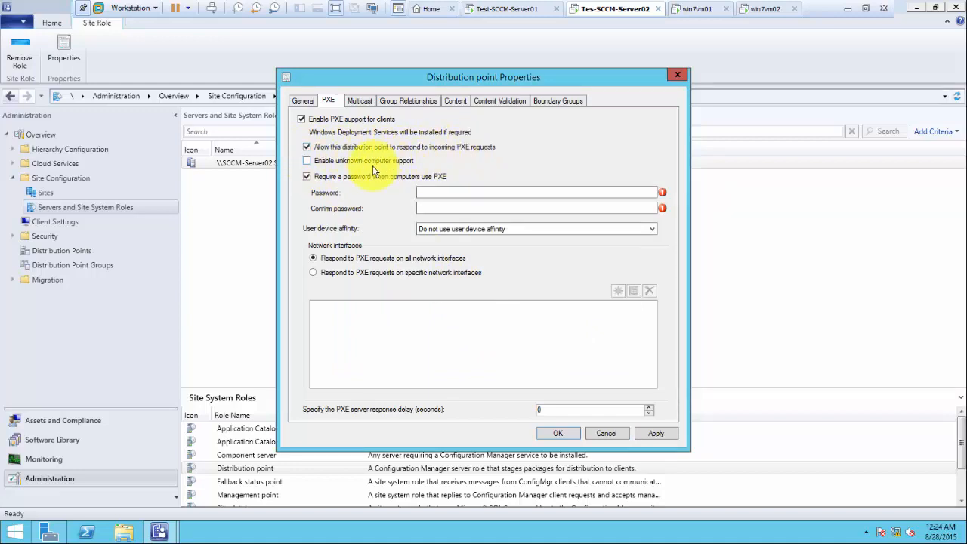
{"action": "left_click", "coordinate": [306, 162]}
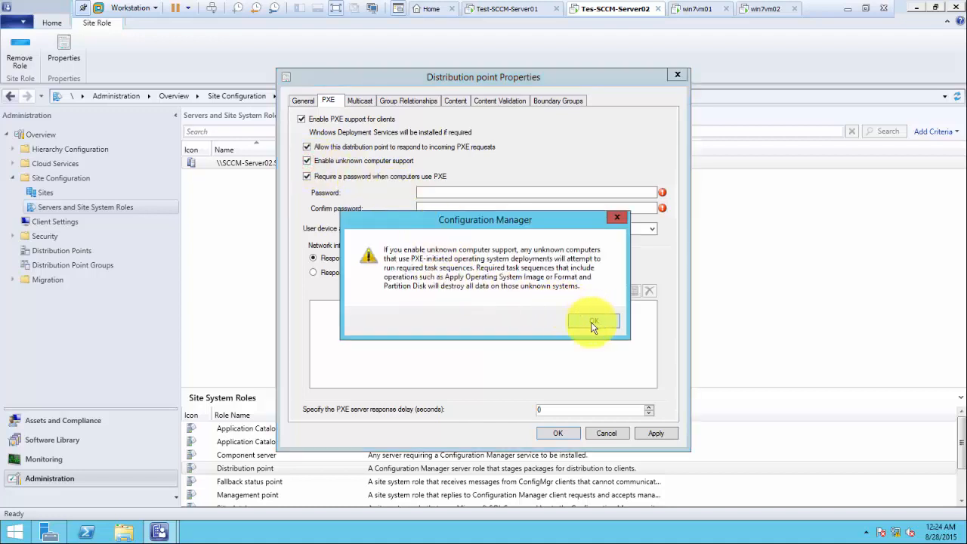
{"action": "left_click", "coordinate": [592, 323]}
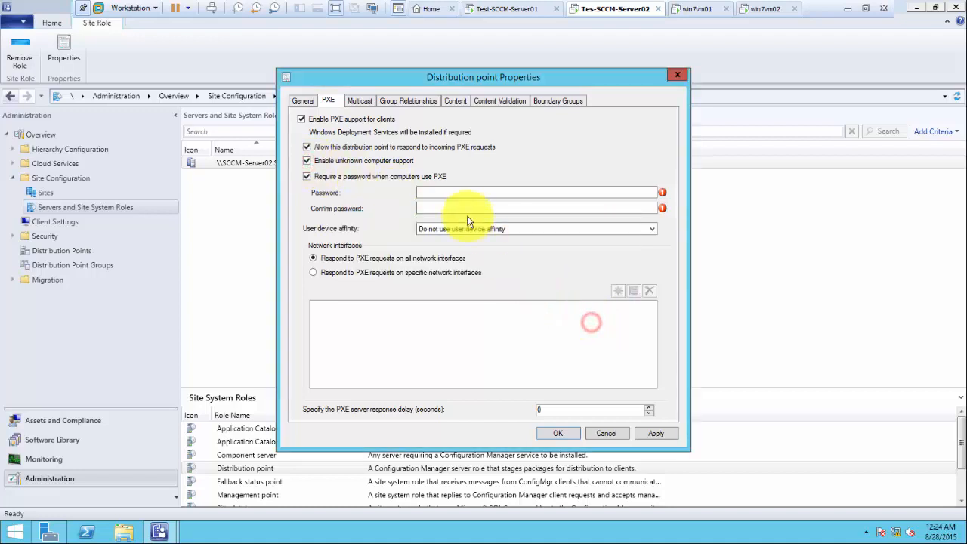
Step: Enter and confirm the PXE password, then apply and save the distribution point properties
{"action": "left_click", "coordinate": [430, 192]}
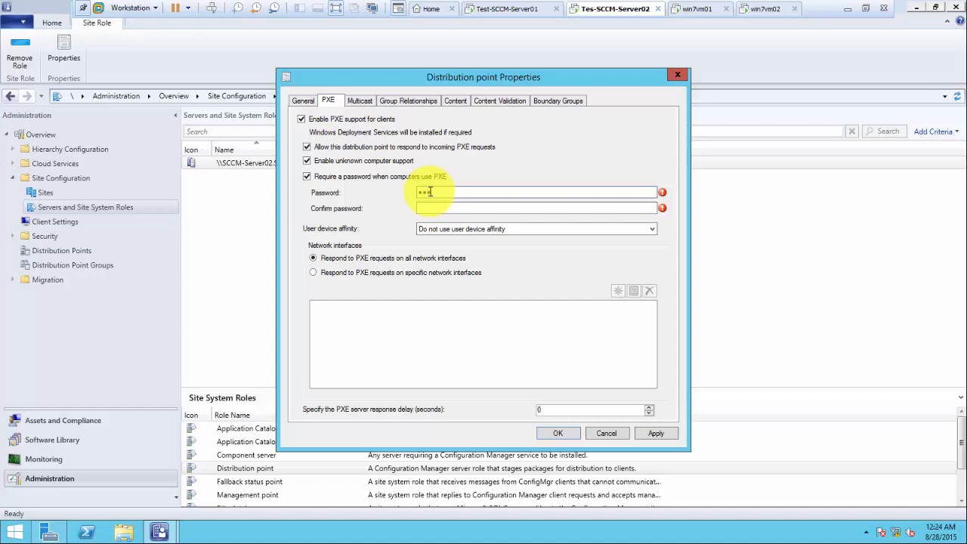
{"action": "key", "text": "Tab"}
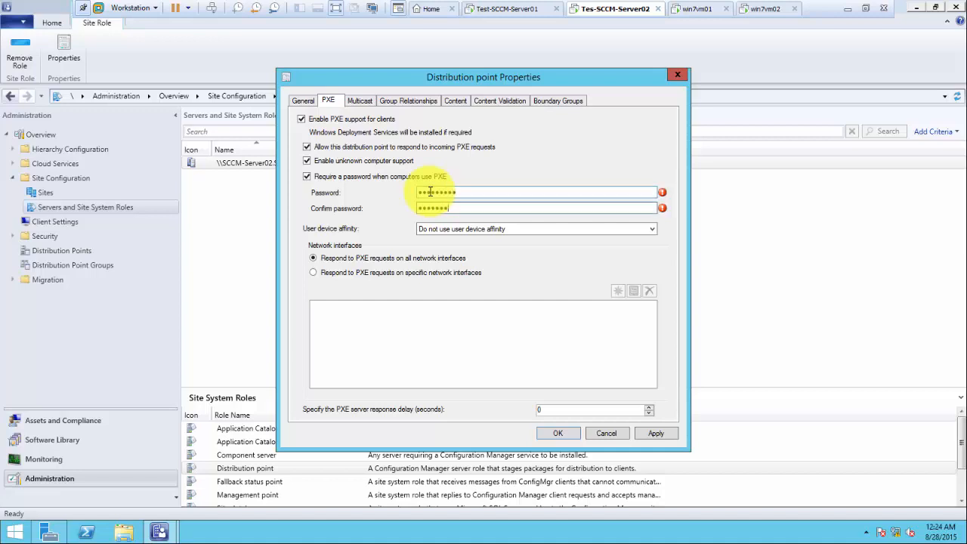
{"action": "type", "text": "1"}
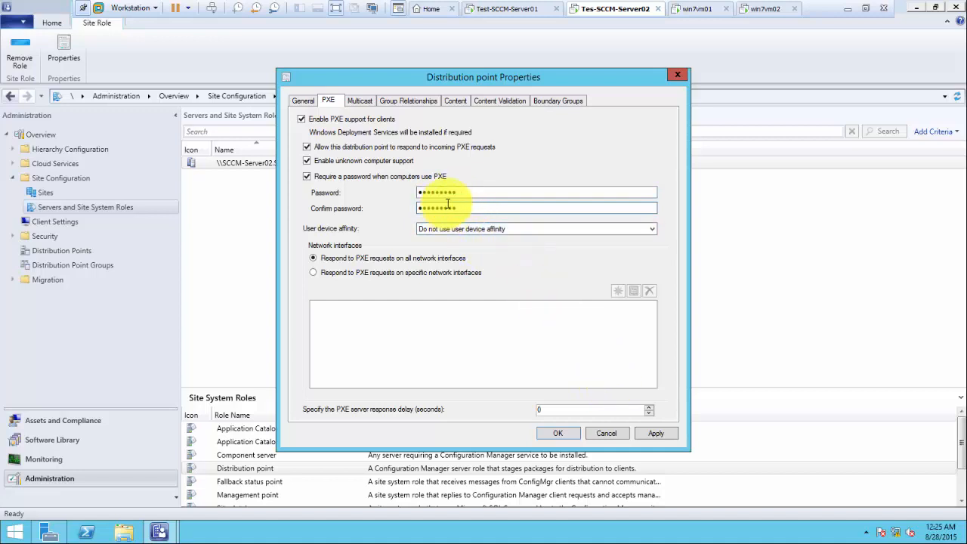
{"action": "left_click", "coordinate": [654, 434]}
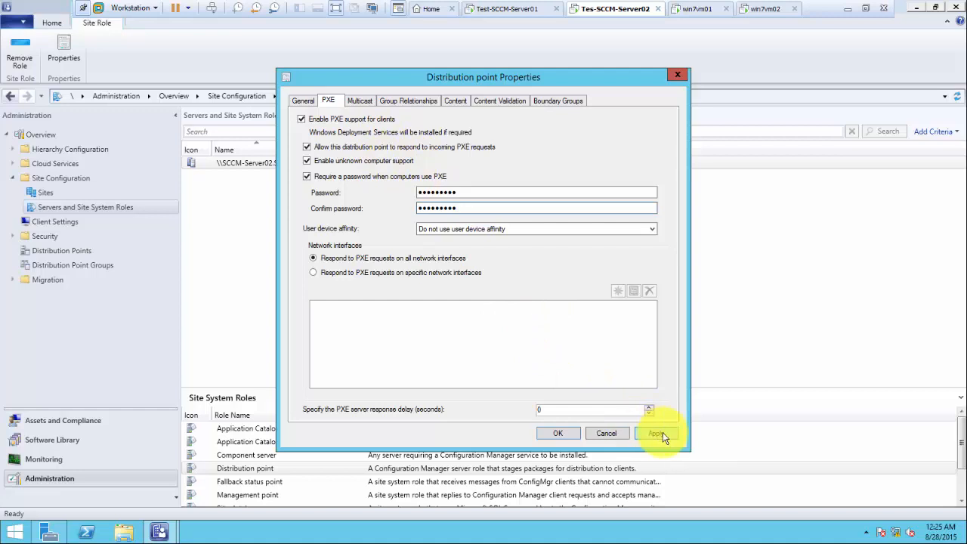
{"action": "left_click", "coordinate": [556, 433]}
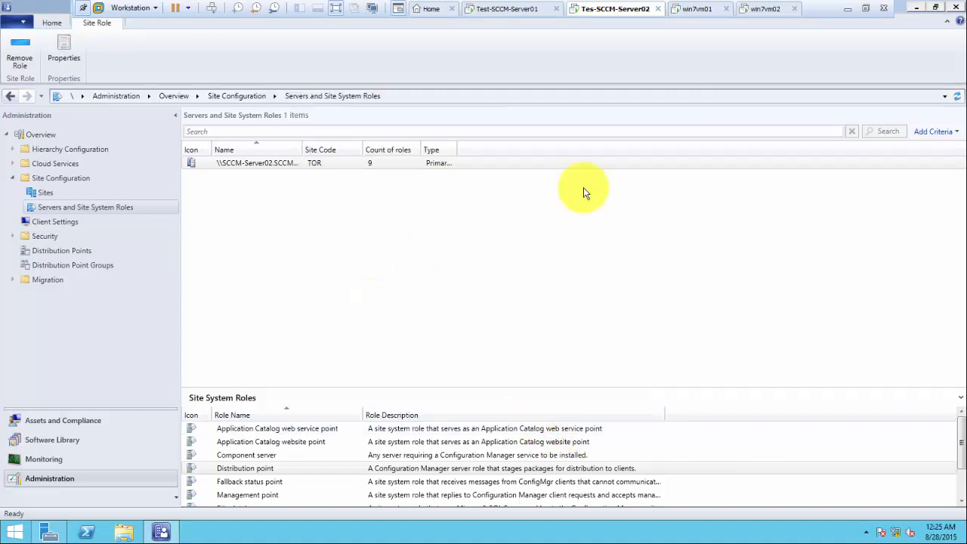
{"action": "left_click_drag", "start_coordinate": [966, 166], "coordinate": [575, 119]}
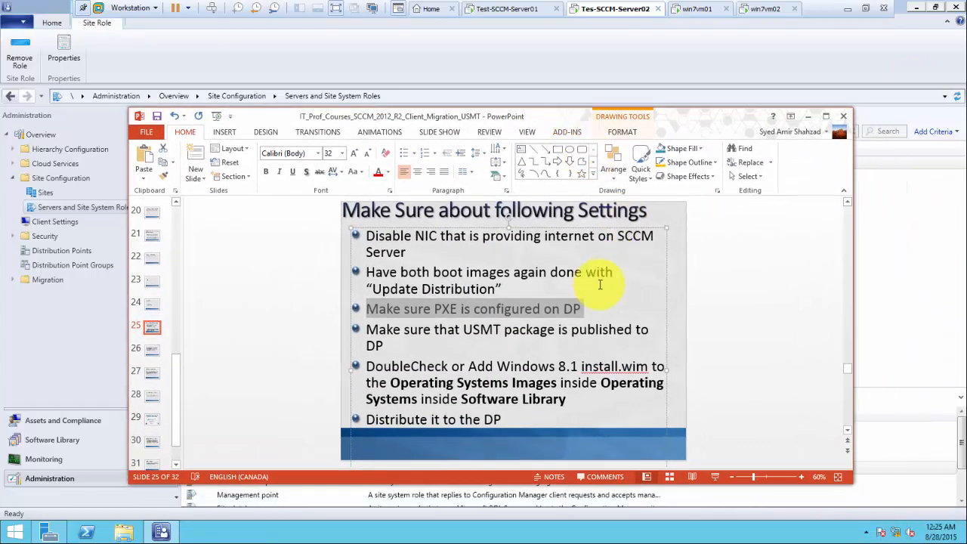
{"action": "left_click", "coordinate": [503, 289]}
{"action": "left_click_drag", "start_coordinate": [503, 289], "coordinate": [366, 273]}
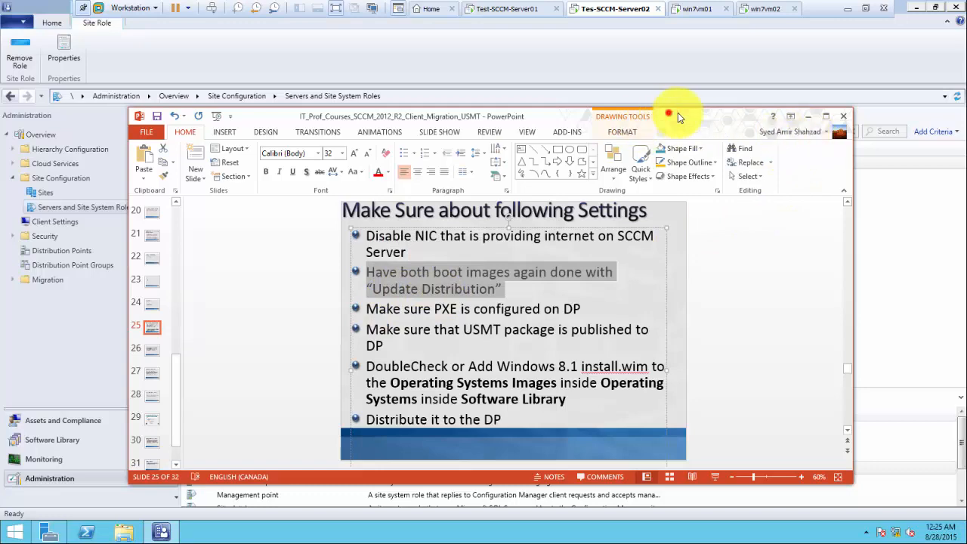
{"action": "left_click_drag", "start_coordinate": [668, 114], "coordinate": [966, 114]}
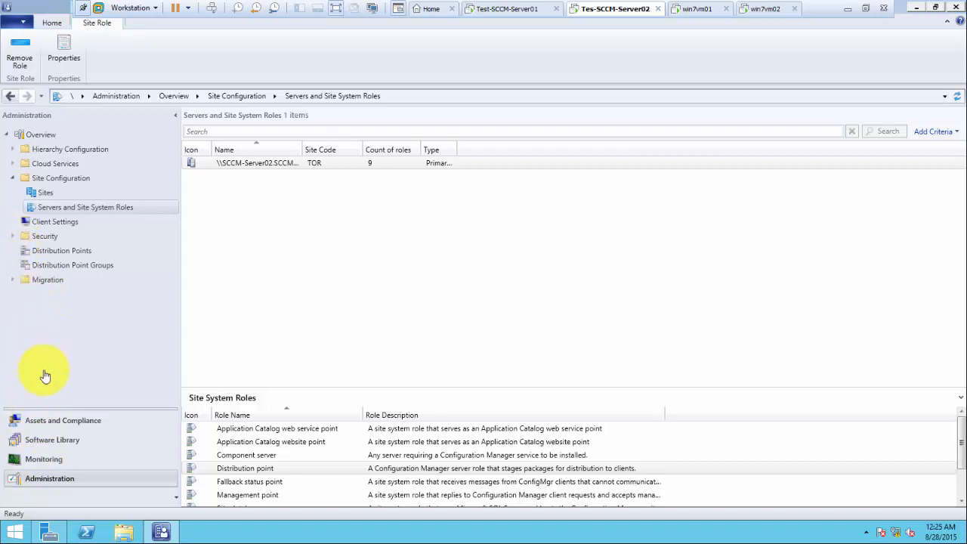
{"action": "left_click", "coordinate": [45, 439]}
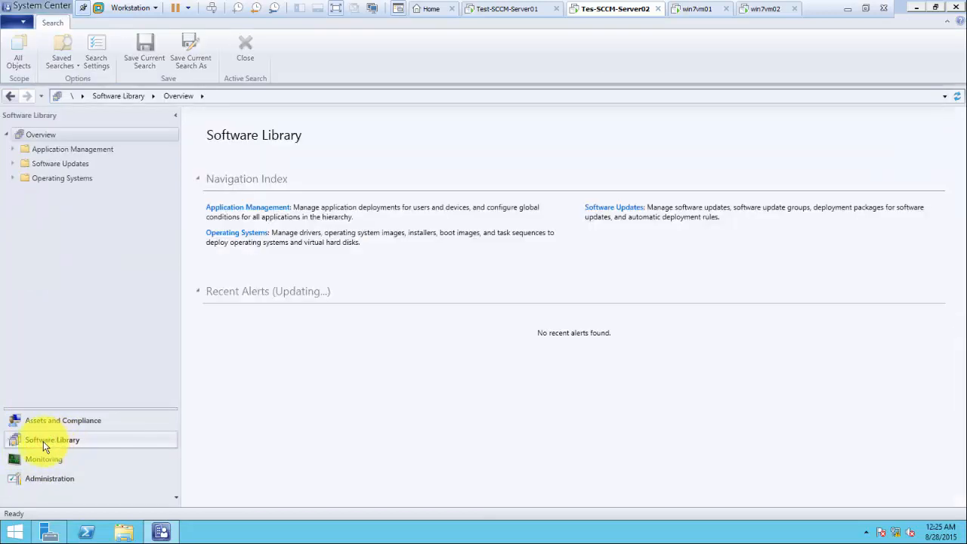
Step: Review the x64 and x86 boot images, then view the empty Operating System Images list
{"action": "left_click", "coordinate": [10, 178]}
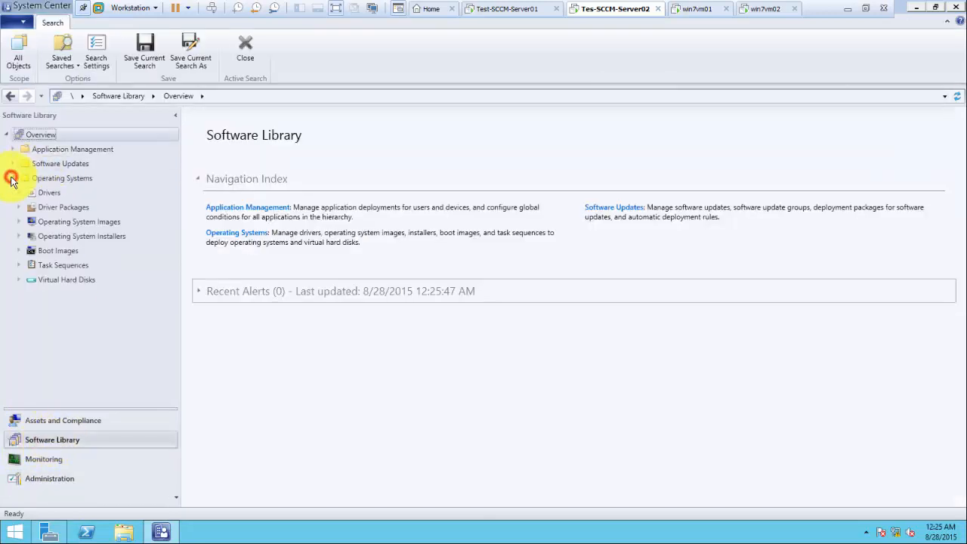
{"action": "left_click", "coordinate": [63, 252]}
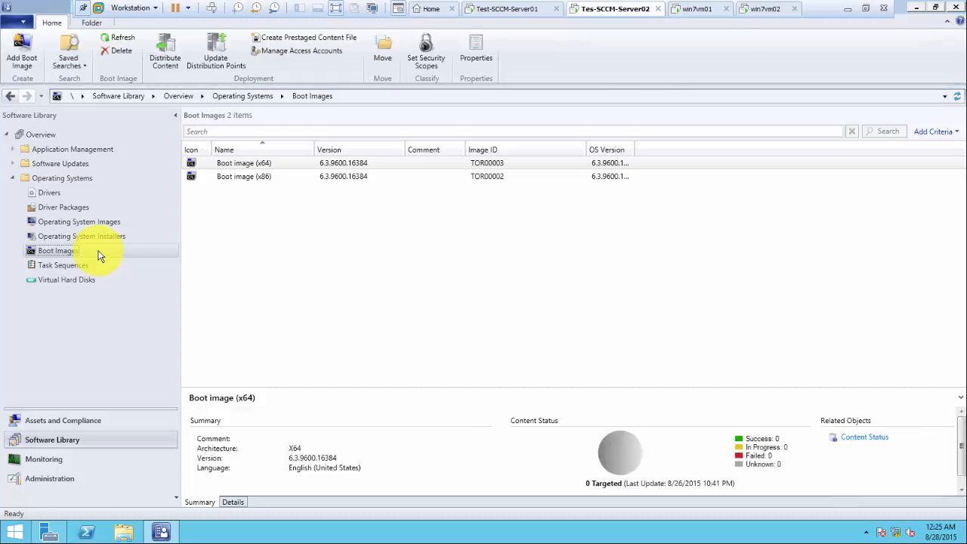
{"action": "left_click", "coordinate": [266, 162]}
{"action": "left_click", "coordinate": [266, 175], "text": "shift"}
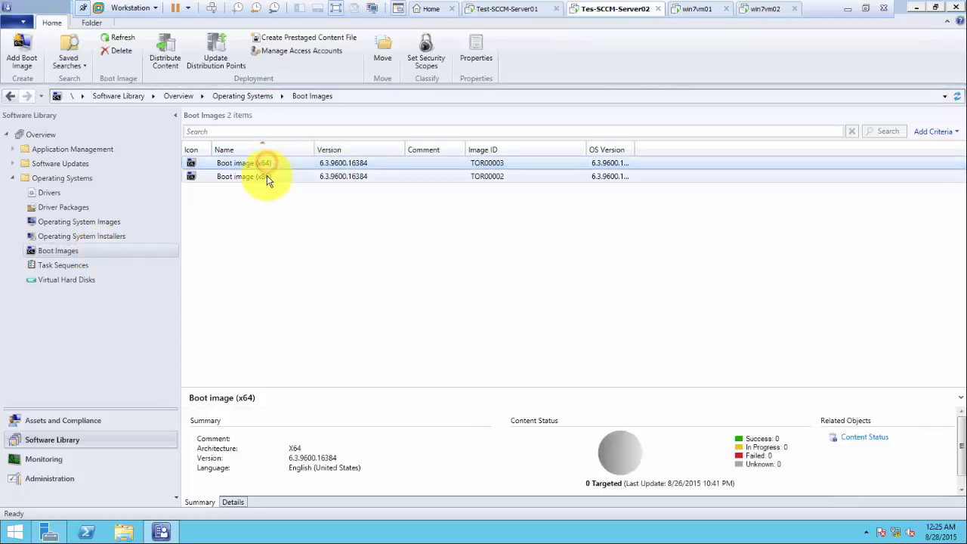
{"action": "left_click", "coordinate": [267, 176]}
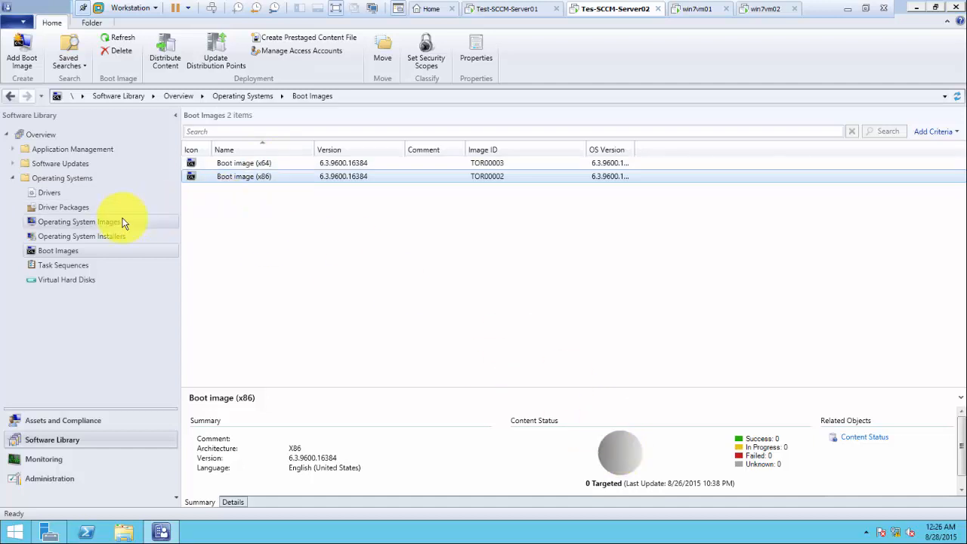
{"action": "left_click", "coordinate": [79, 226]}
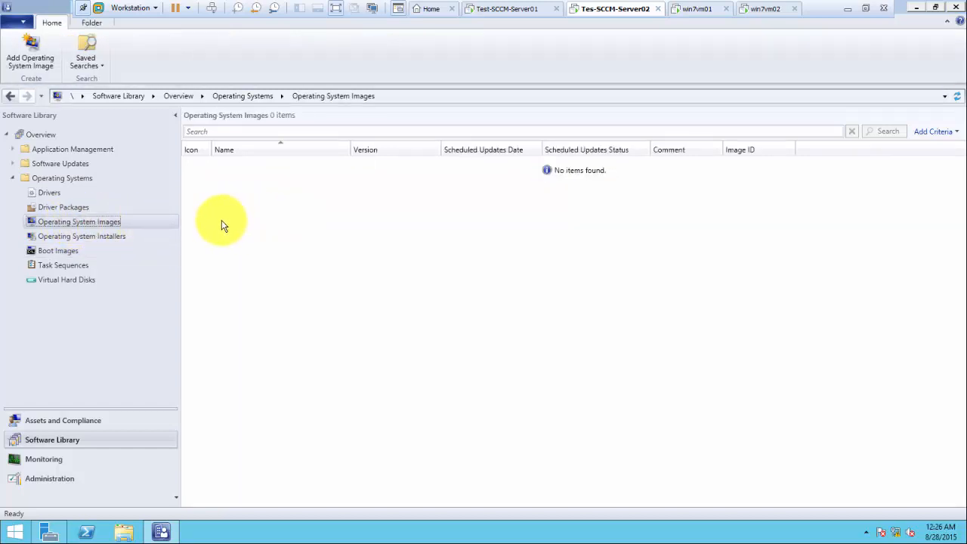
{"action": "left_click_drag", "start_coordinate": [966, 360], "coordinate": [531, 102]}
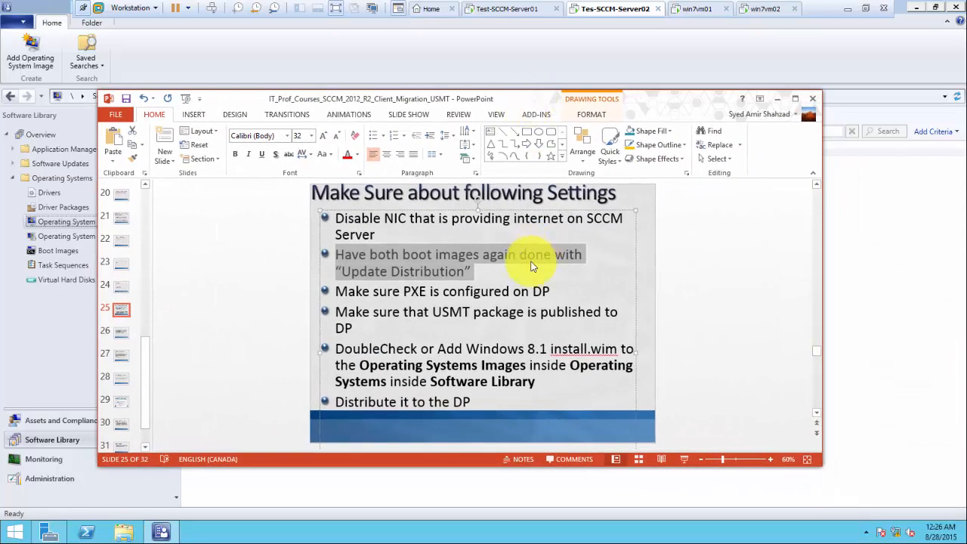
Step: Highlight the 'DoubleCheck or Add Windows 8.1 install.wim' checklist step, then move the slides aside
{"action": "left_click", "coordinate": [535, 382]}
{"action": "left_click_drag", "start_coordinate": [535, 382], "coordinate": [337, 352]}
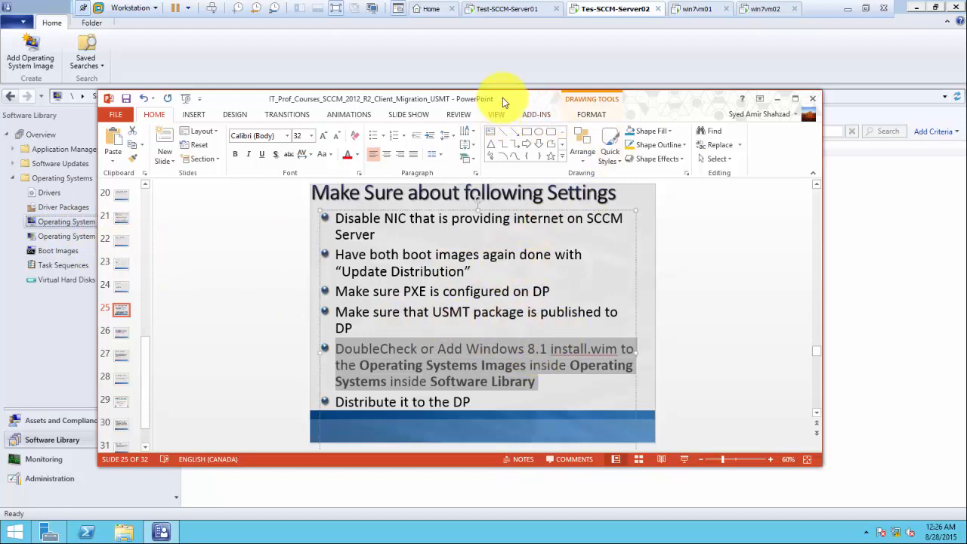
{"action": "left_click_drag", "start_coordinate": [503, 97], "coordinate": [966, 112]}
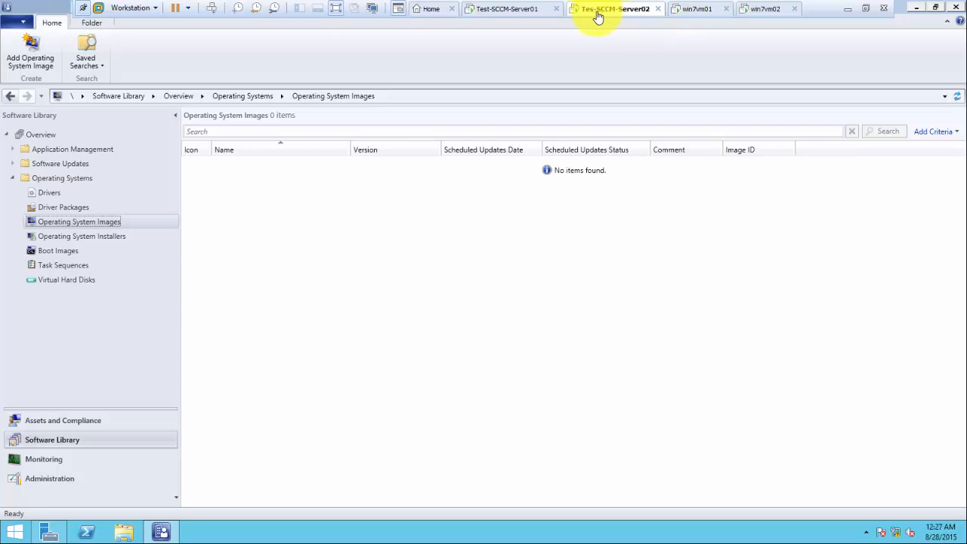
Step: In Tes-SCCM-Server02's virtual machine settings, mark the CD/DVD (SATA) drive as Connected
{"action": "right_click", "coordinate": [601, 15]}
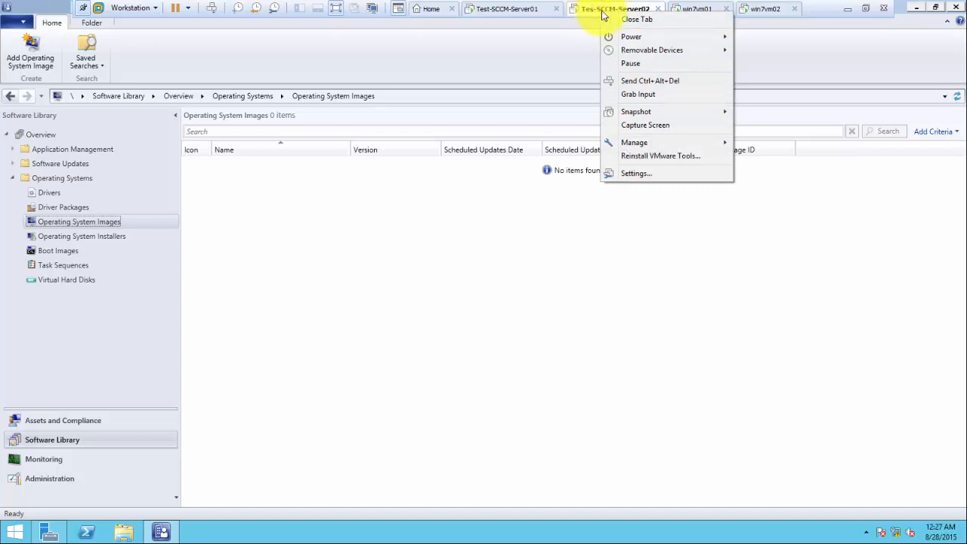
{"action": "left_click", "coordinate": [651, 176]}
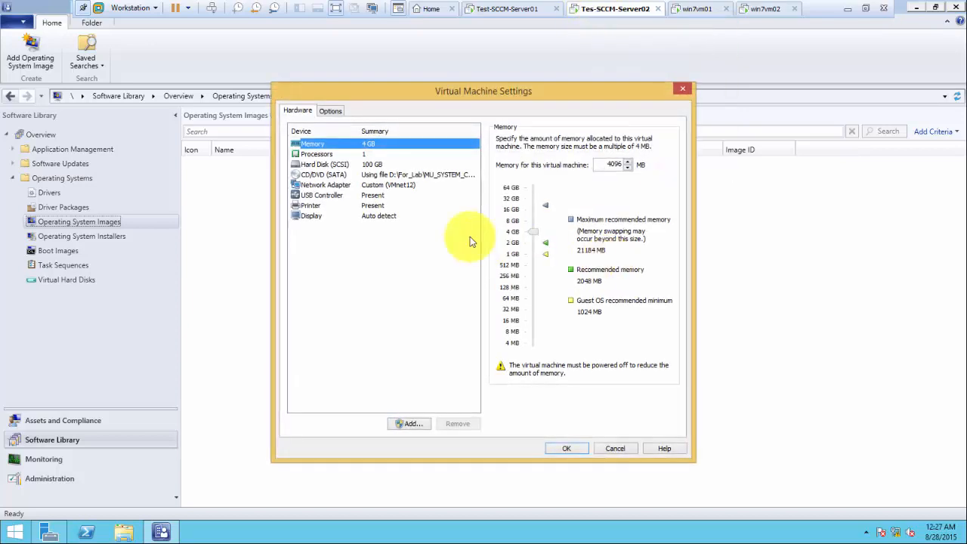
{"action": "left_click", "coordinate": [338, 175]}
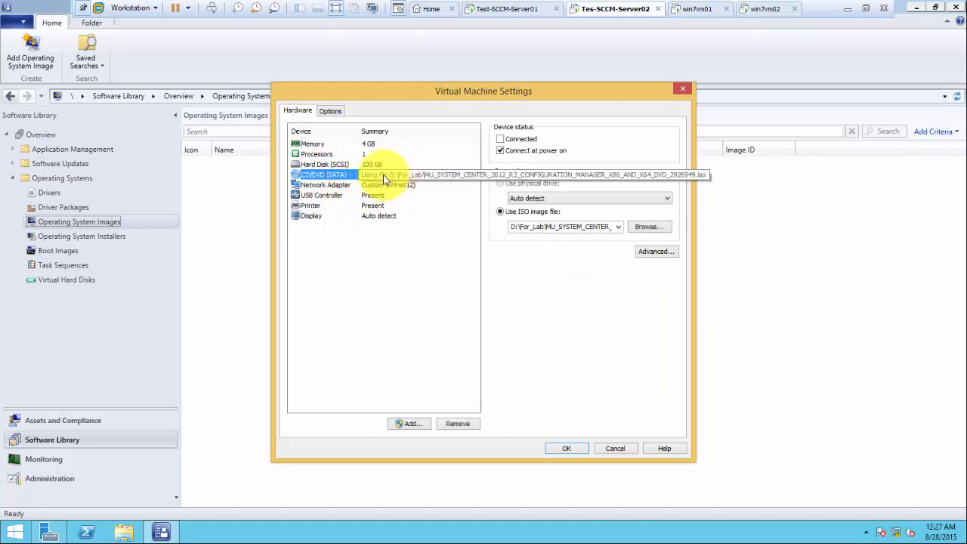
{"action": "left_click", "coordinate": [502, 142]}
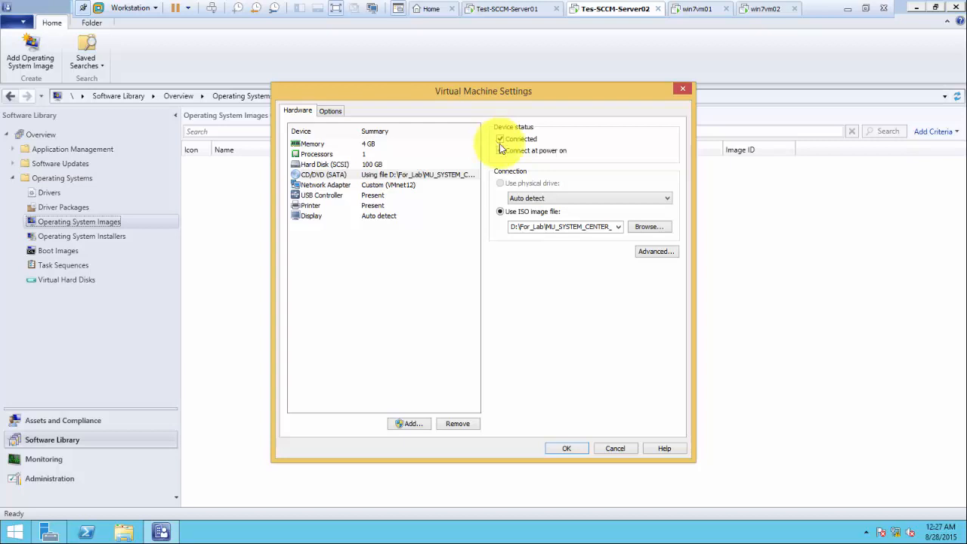
Step: Browse the host drives for an ISO image, working into D:\EDU
{"action": "left_click", "coordinate": [648, 228]}
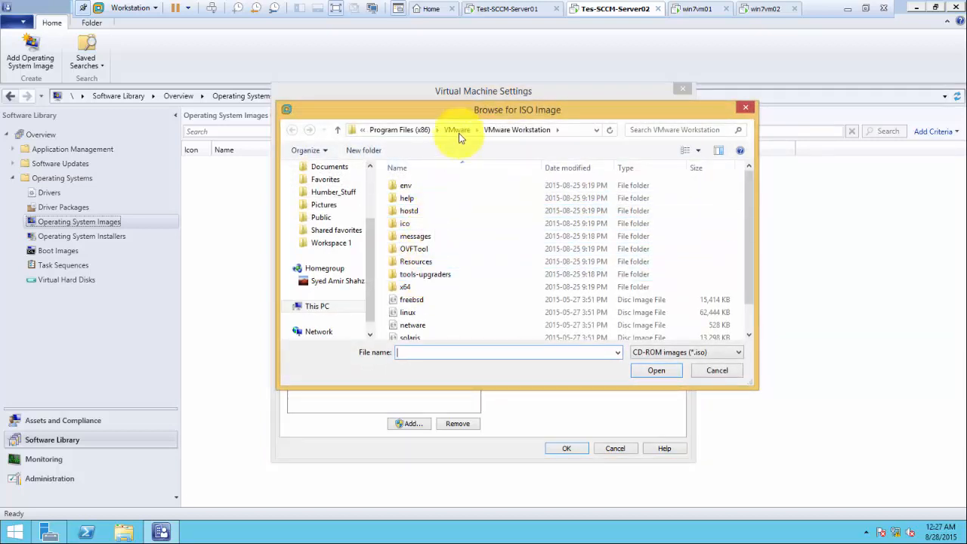
{"action": "left_click", "coordinate": [316, 310]}
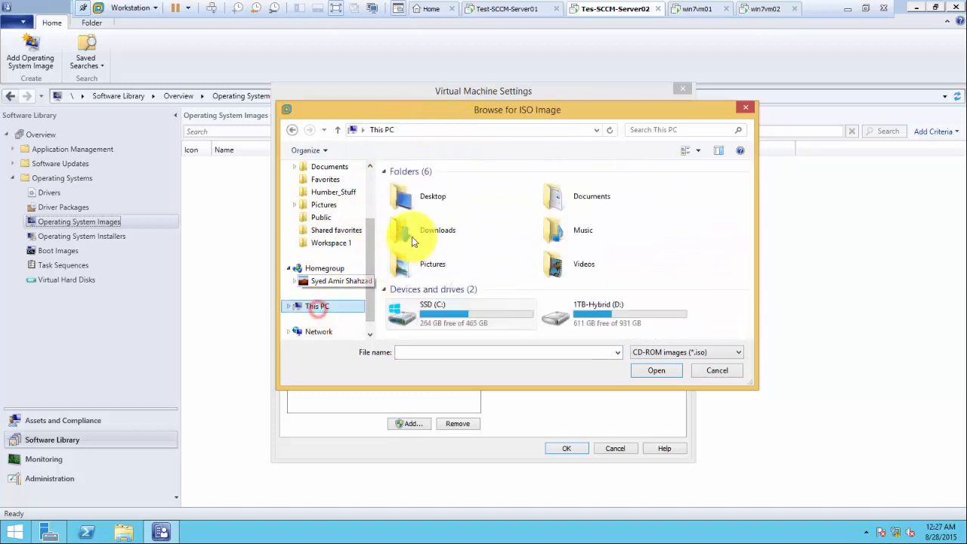
{"action": "double_click", "coordinate": [450, 321]}
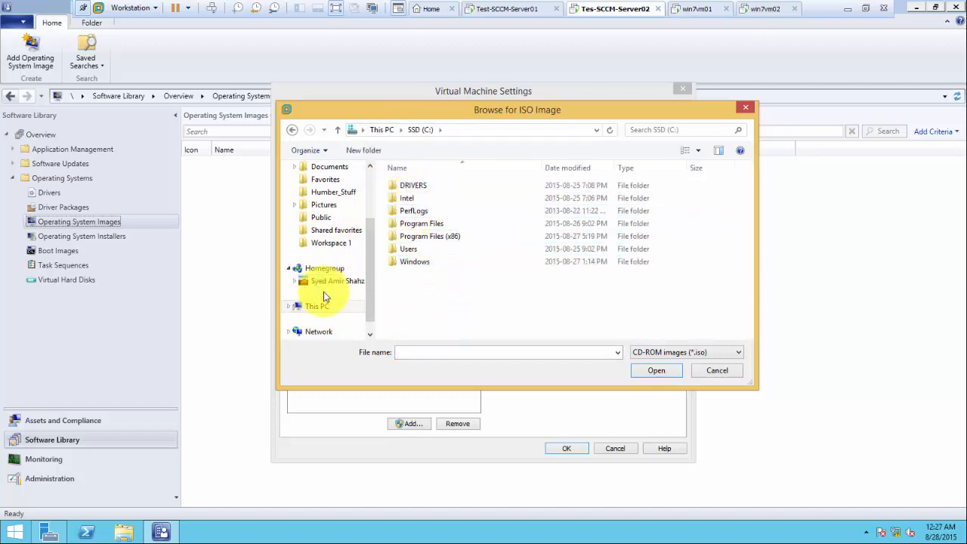
{"action": "left_click", "coordinate": [317, 306]}
{"action": "double_click", "coordinate": [602, 316]}
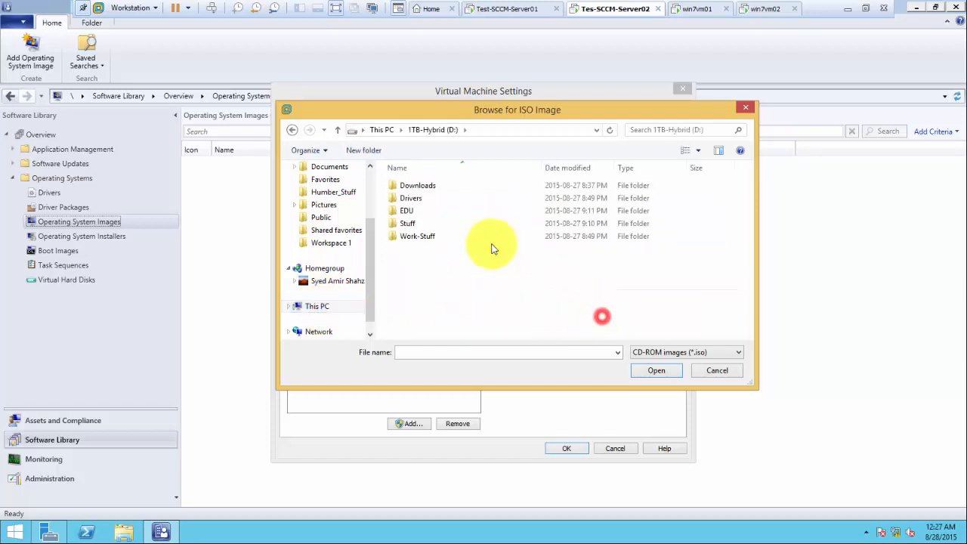
{"action": "double_click", "coordinate": [406, 211]}
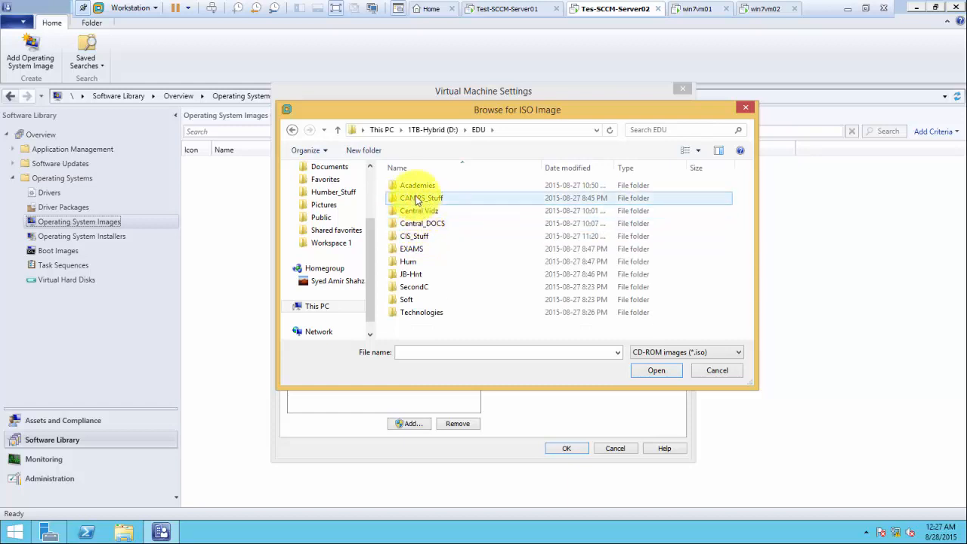
{"action": "double_click", "coordinate": [413, 186]}
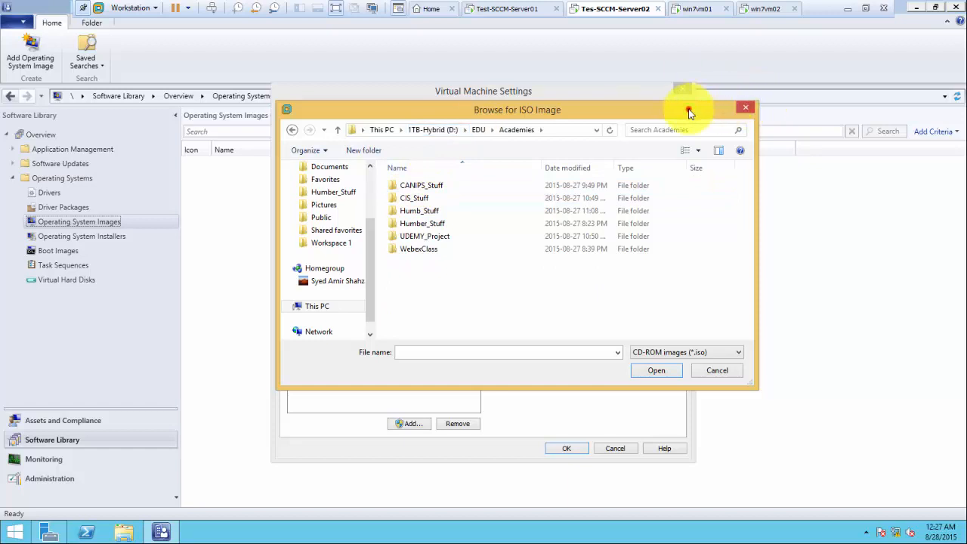
{"action": "left_click", "coordinate": [744, 108]}
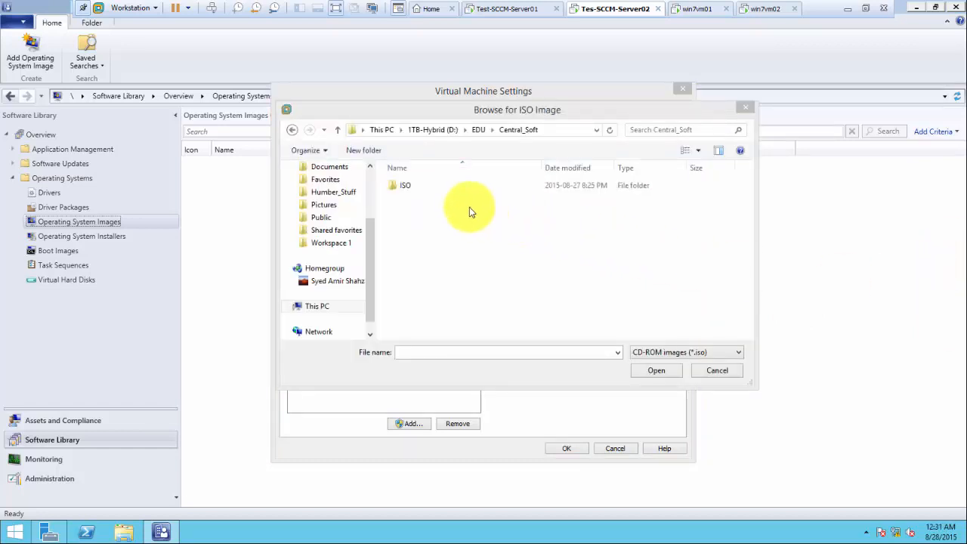
Step: Load the Windows 8.1 Enterprise evaluation ISO from the ISO folder into the CD/DVD drive
{"action": "left_click", "coordinate": [412, 186]}
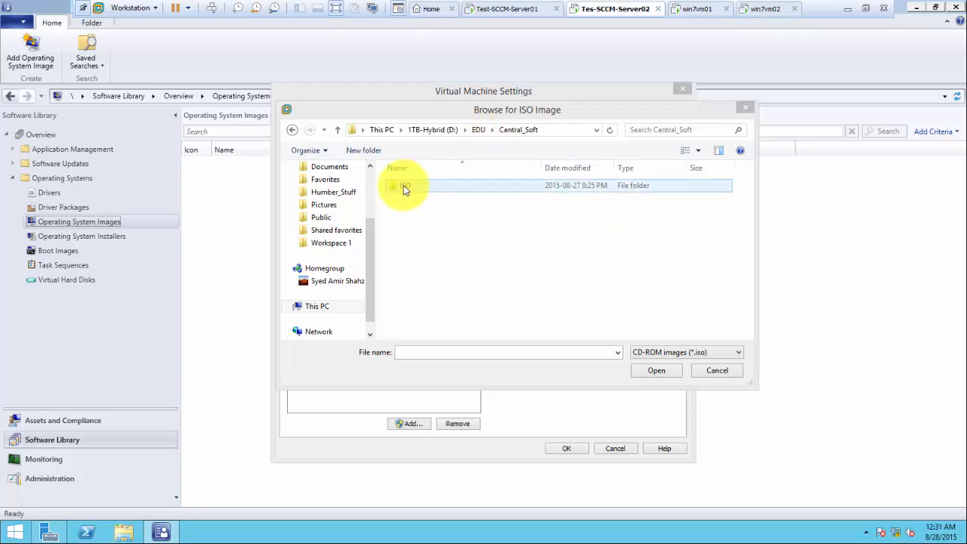
{"action": "double_click", "coordinate": [404, 185]}
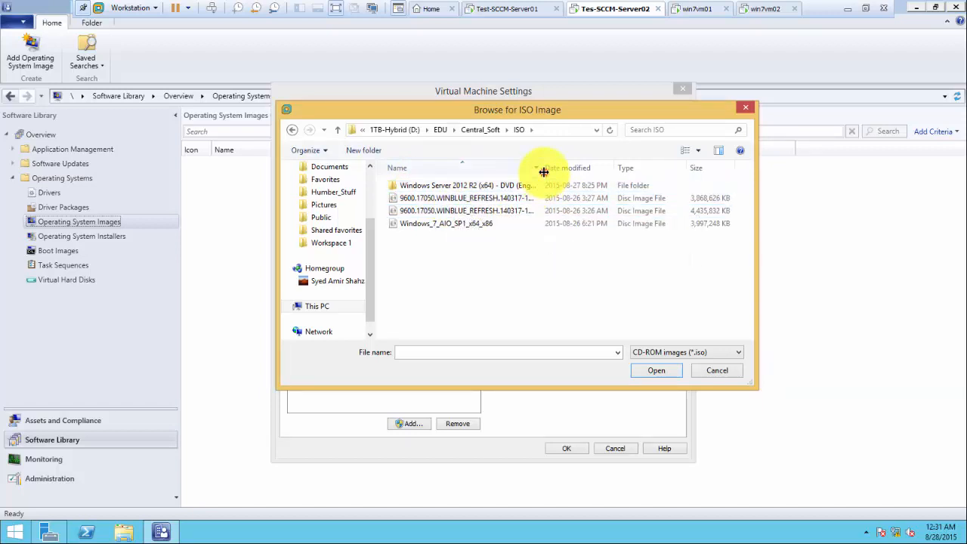
{"action": "double_click", "coordinate": [543, 171]}
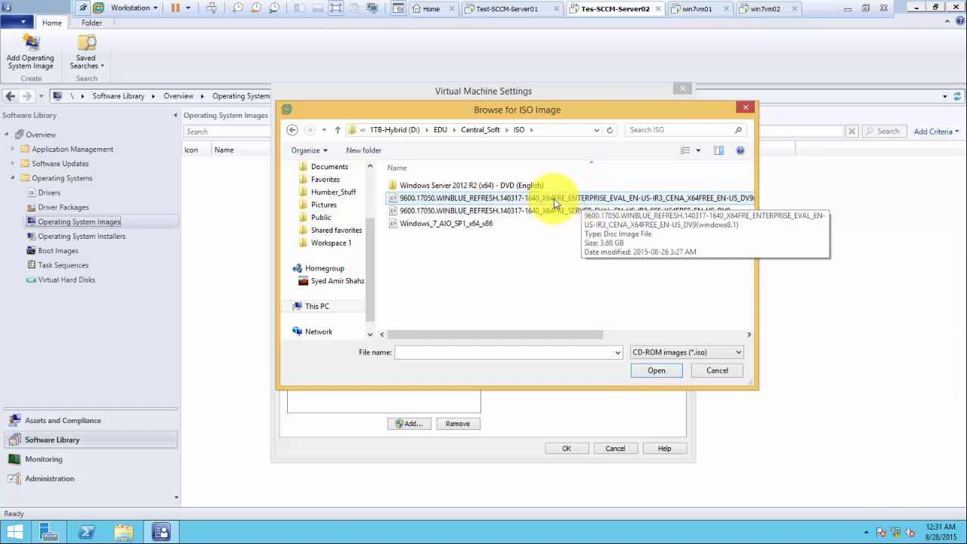
{"action": "left_click", "coordinate": [558, 200]}
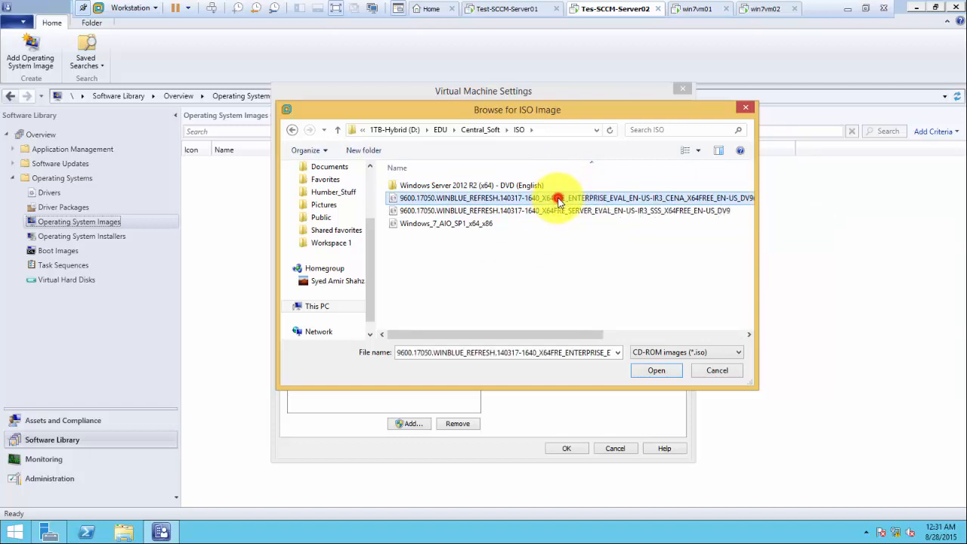
{"action": "double_click", "coordinate": [558, 199]}
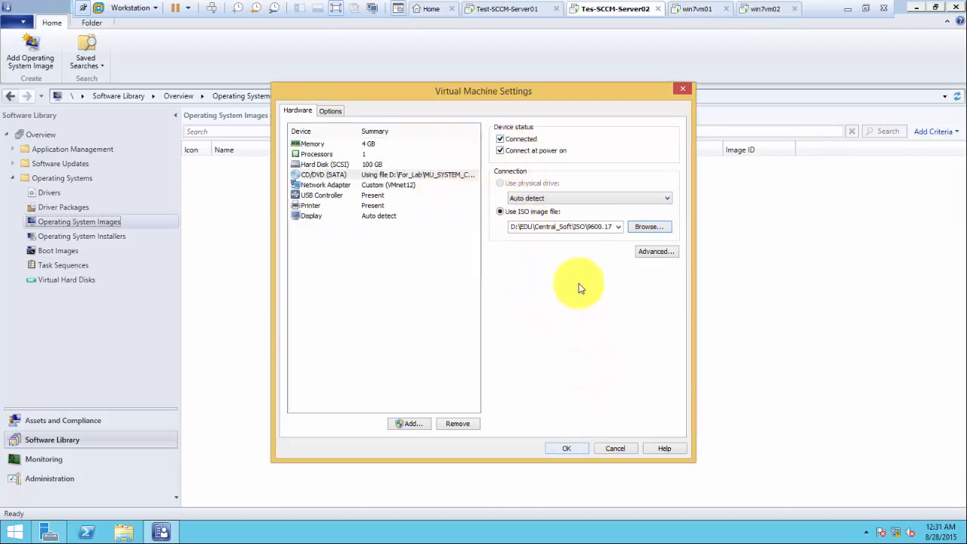
{"action": "left_click", "coordinate": [567, 449]}
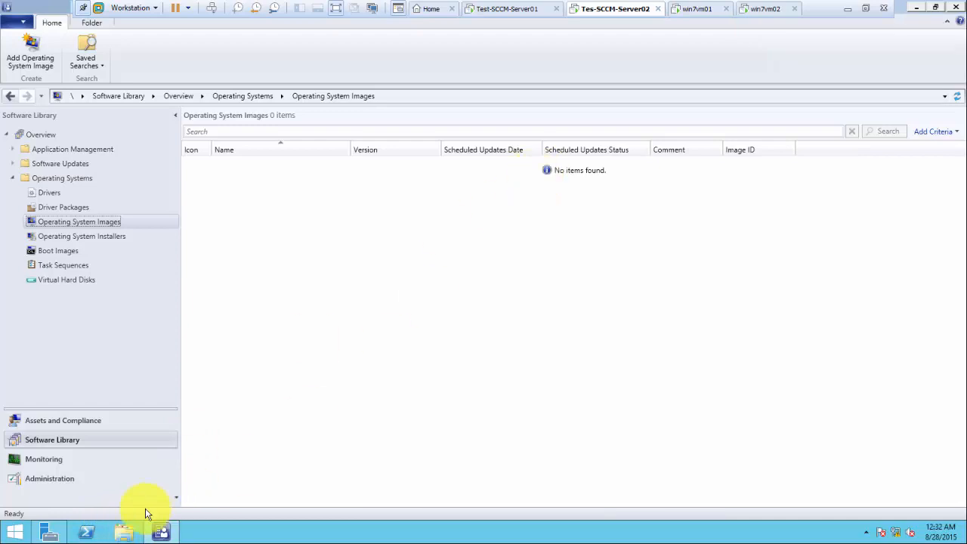
Step: Open C:\source on the server in File Explorer, which holds only the updates folder
{"action": "left_click", "coordinate": [124, 533]}
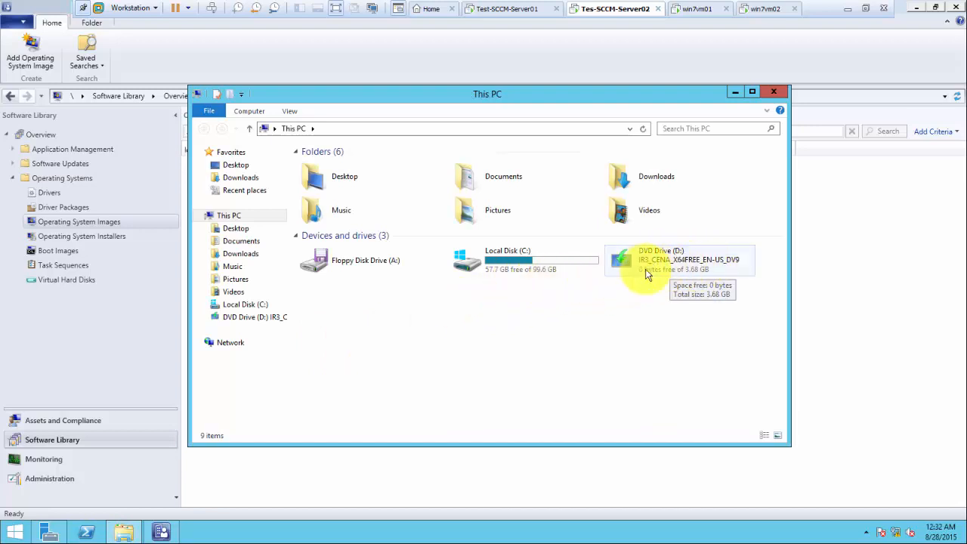
{"action": "double_click", "coordinate": [509, 264]}
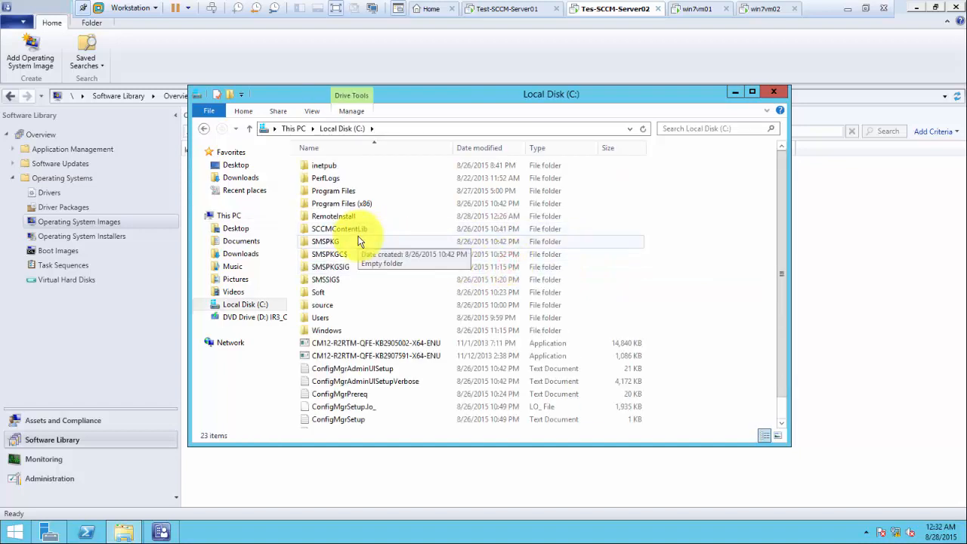
{"action": "double_click", "coordinate": [325, 307]}
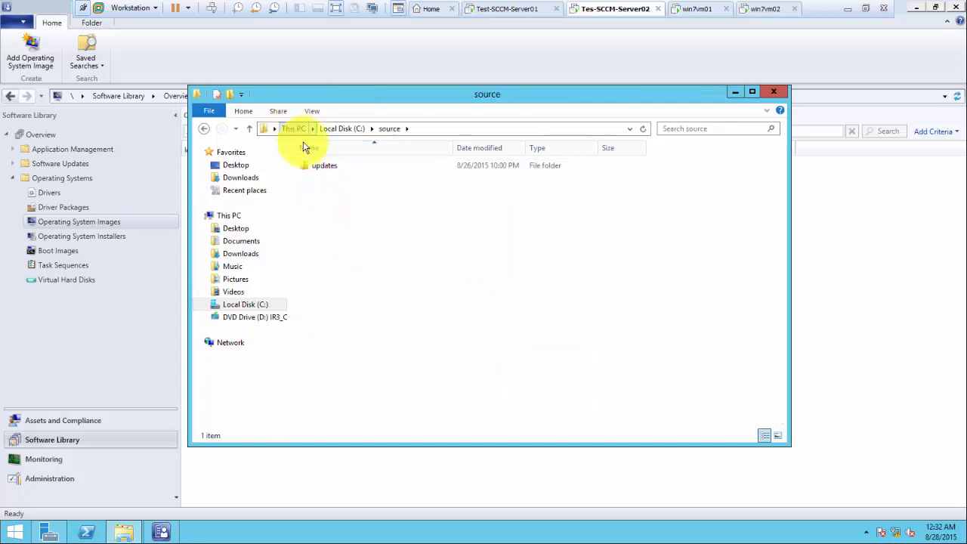
Step: Create a new folder named Deployment in C:\source and open it
{"action": "right_click", "coordinate": [324, 189]}
{"action": "mouse_move", "coordinate": [392, 314]}
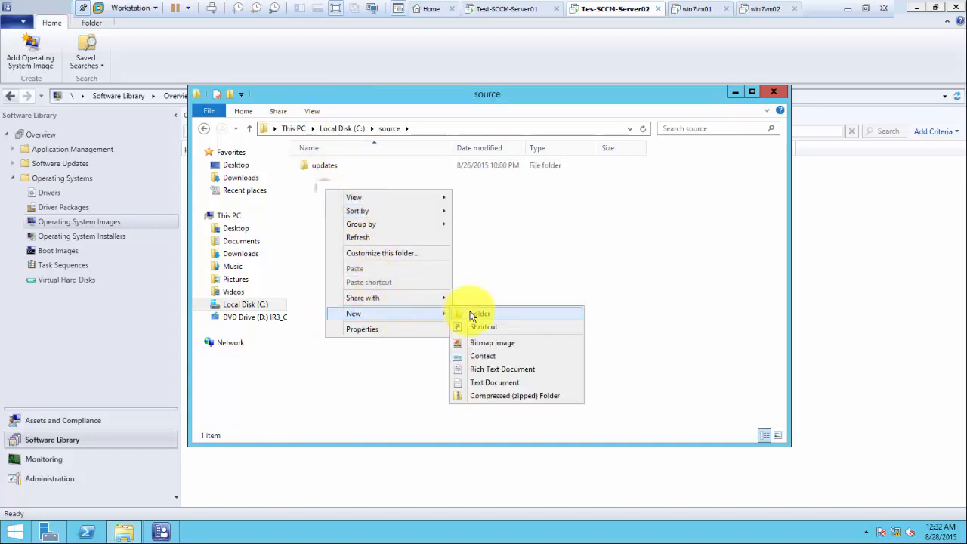
{"action": "left_click", "coordinate": [481, 313]}
{"action": "type", "text": "Deploy"}
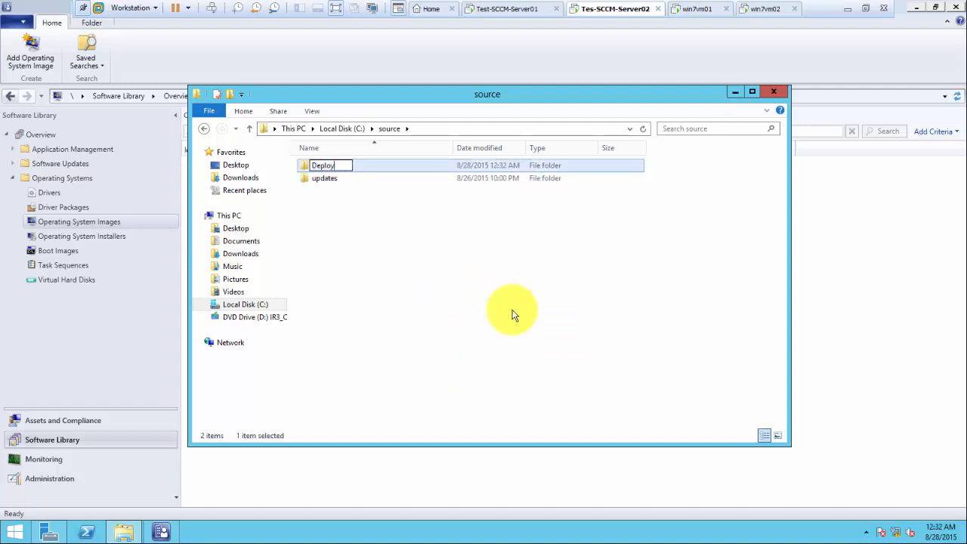
{"action": "type", "text": "ment"}
{"action": "left_click", "coordinate": [345, 230]}
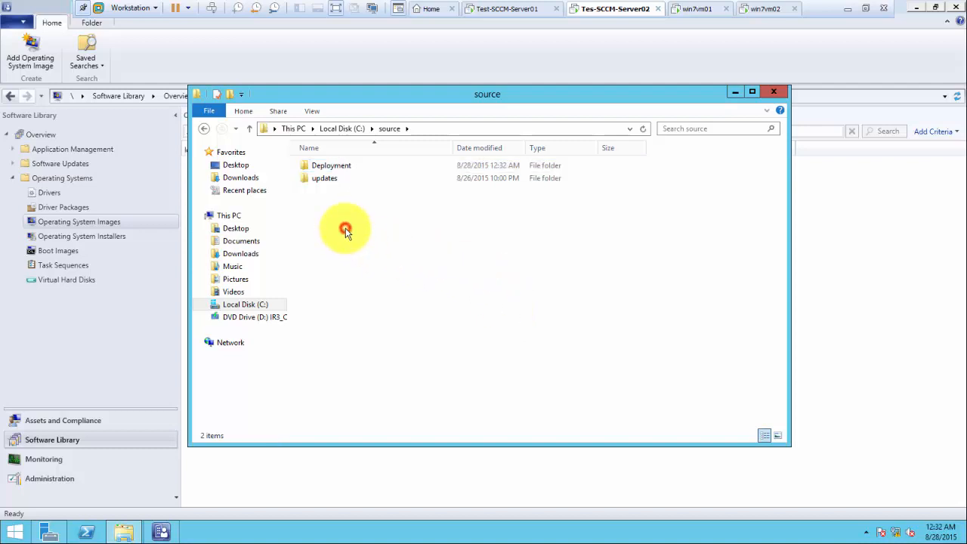
{"action": "double_click", "coordinate": [334, 171]}
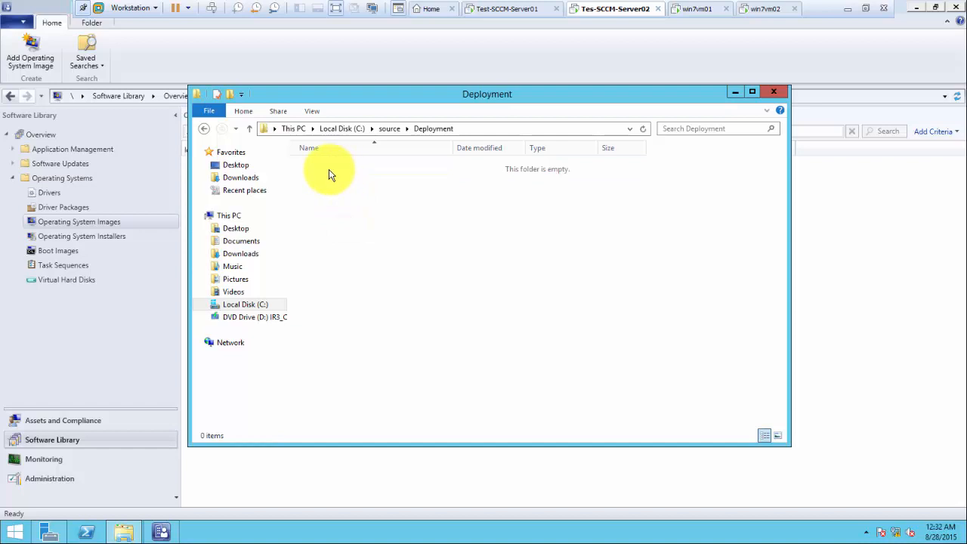
Step: Create a Windows8.1 folder inside Deployment and open it
{"action": "right_click", "coordinate": [321, 172]}
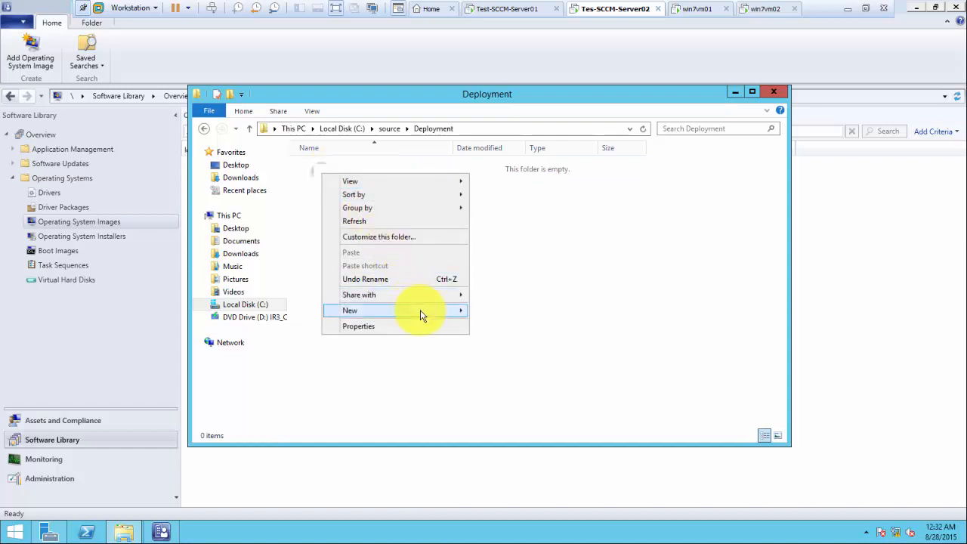
{"action": "mouse_move", "coordinate": [420, 309]}
{"action": "left_click", "coordinate": [494, 309]}
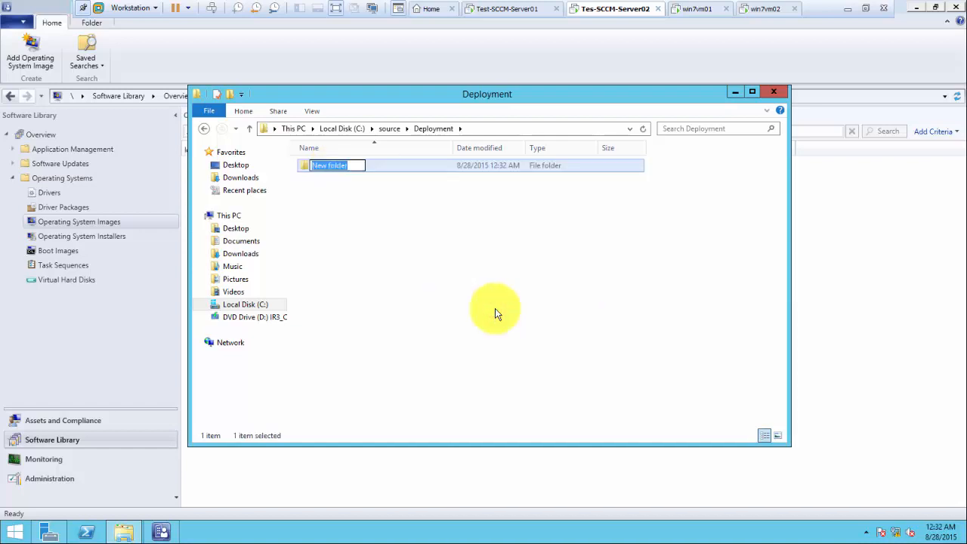
{"action": "type", "text": "Windows9"}
{"action": "key", "text": "BackSpace"}
{"action": "type", "text": "8.1"}
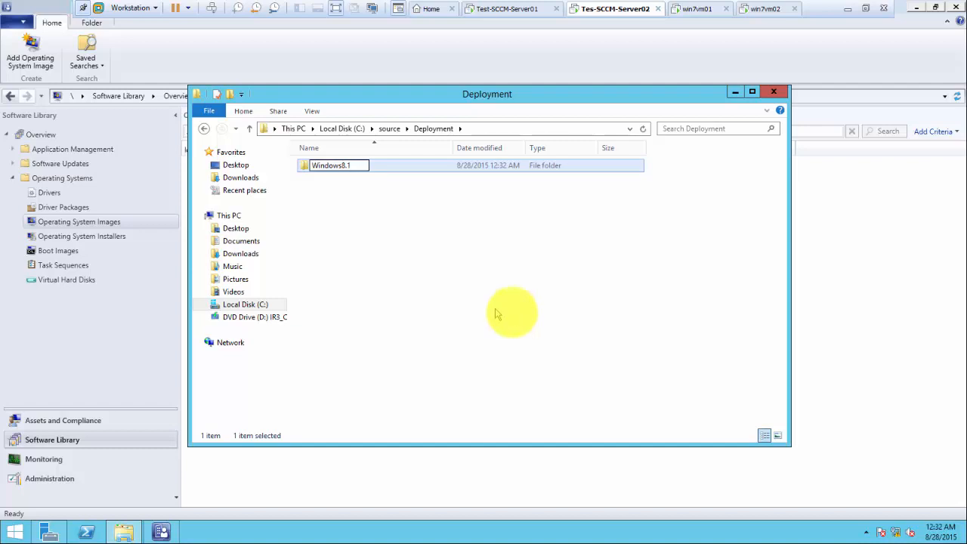
{"action": "left_click", "coordinate": [370, 234]}
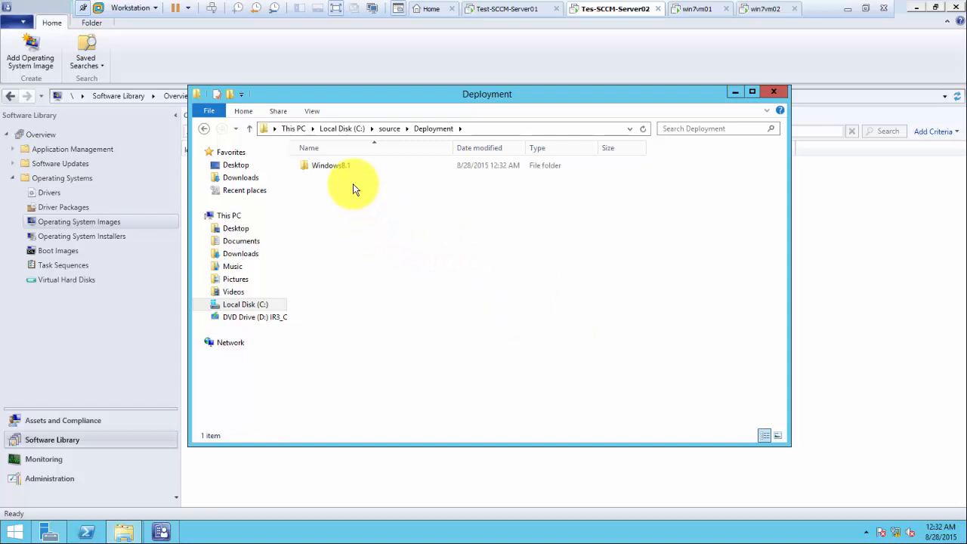
{"action": "left_click", "coordinate": [336, 170]}
{"action": "double_click", "coordinate": [336, 169]}
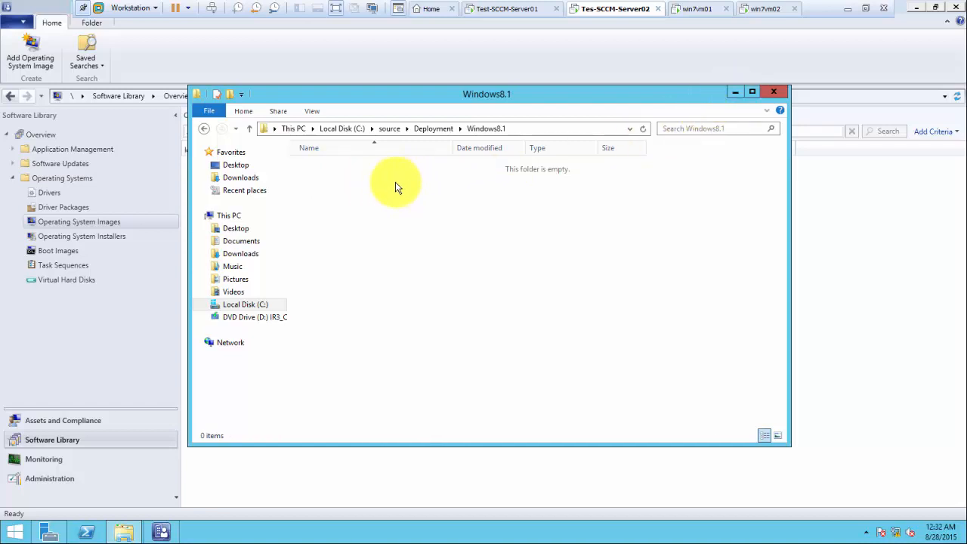
Step: Open a second File Explorer window showing the files on DVD Drive (D:)
{"action": "left_click", "coordinate": [733, 91]}
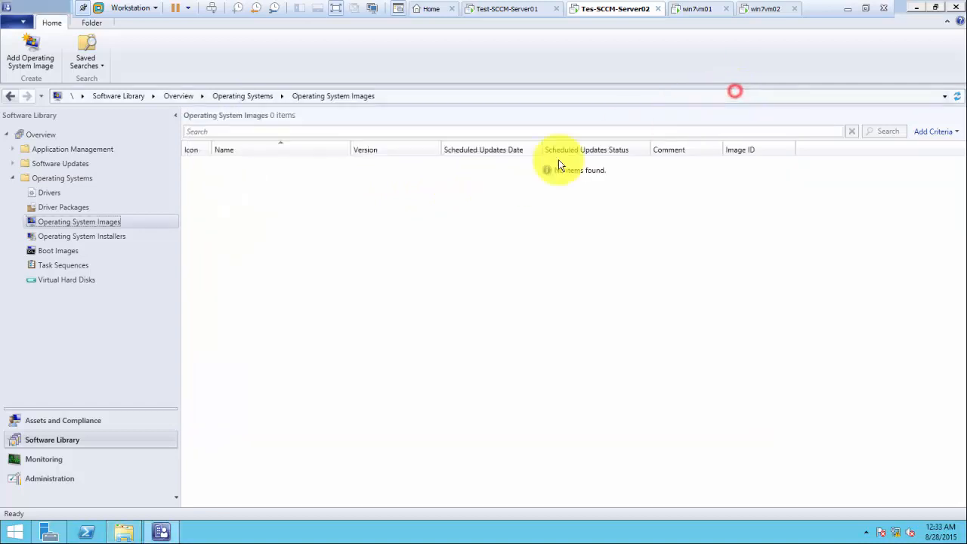
{"action": "left_click", "coordinate": [124, 532]}
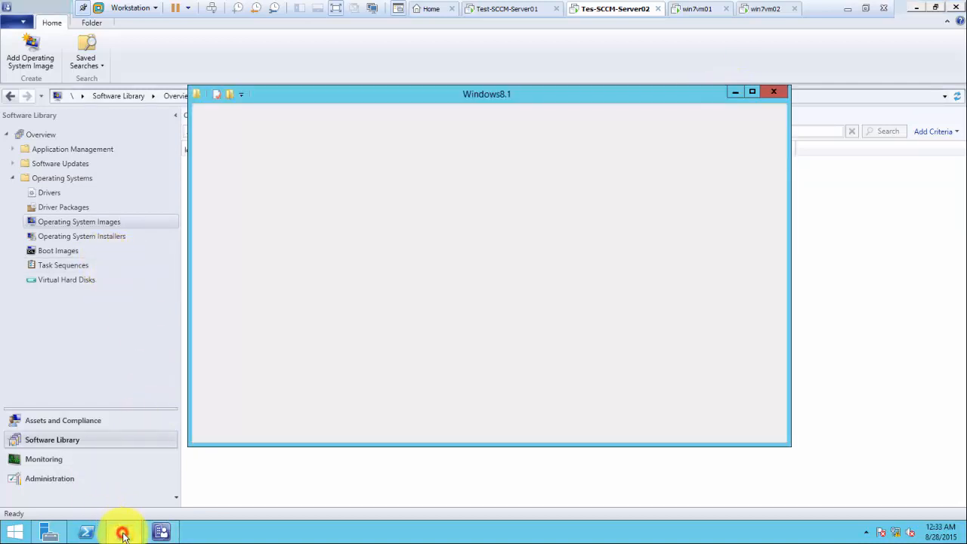
{"action": "right_click", "coordinate": [125, 532]}
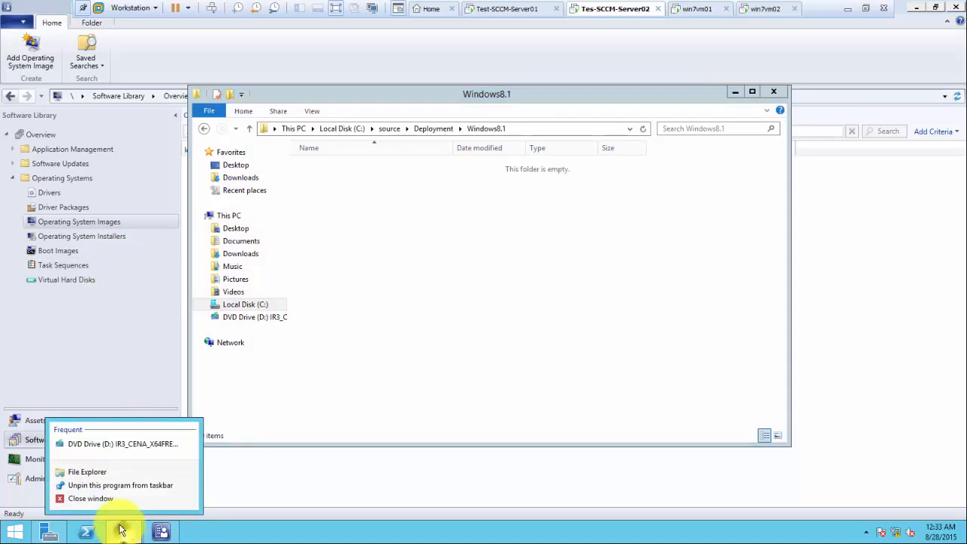
{"action": "left_click", "coordinate": [89, 471]}
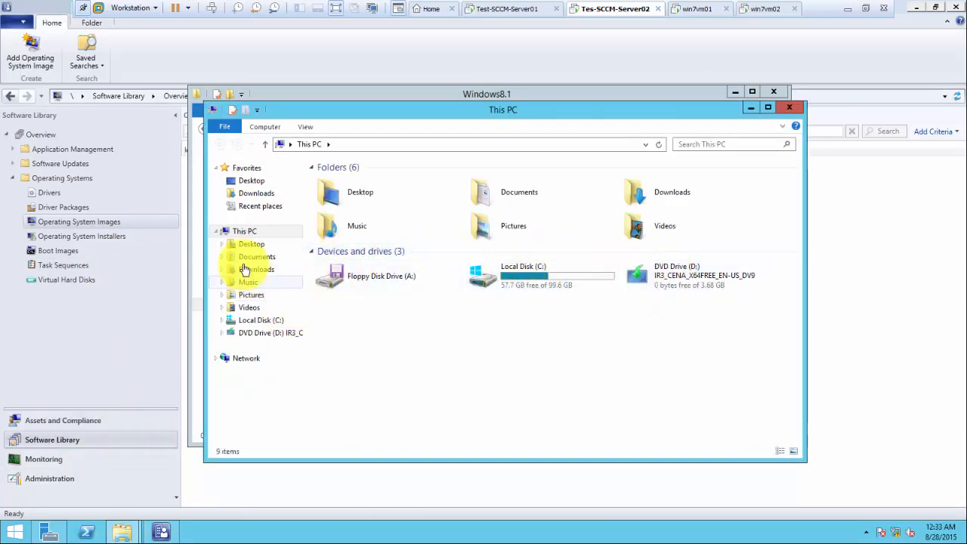
{"action": "left_click", "coordinate": [222, 333]}
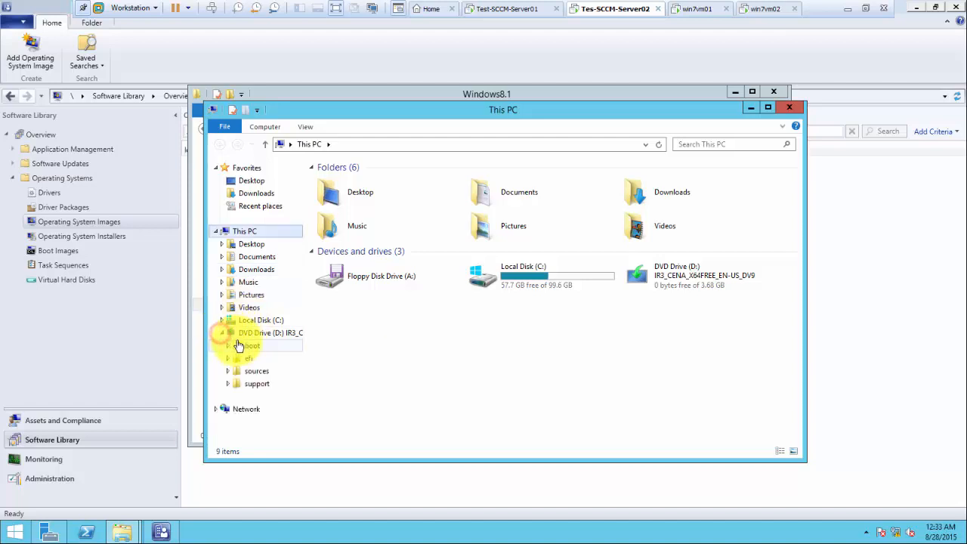
{"action": "left_click", "coordinate": [255, 332]}
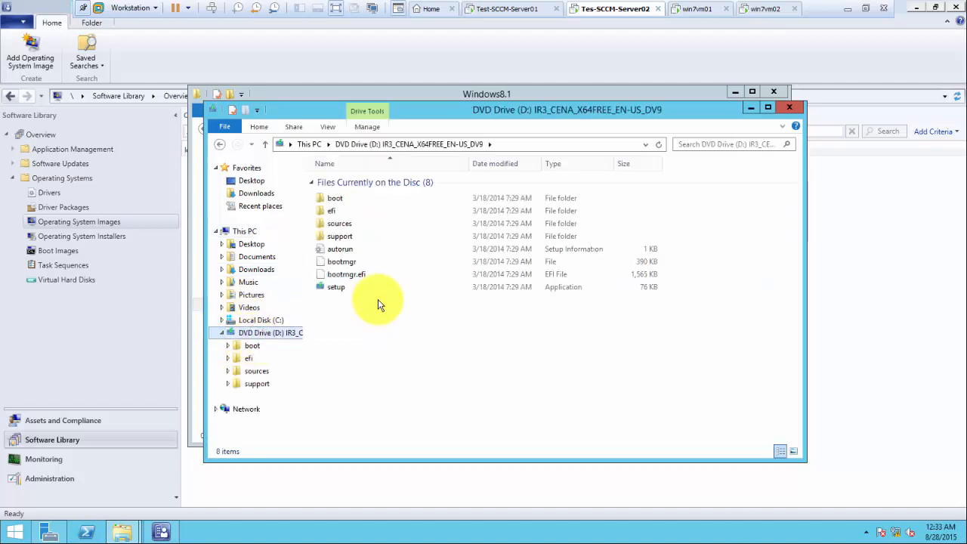
Step: Copy all eight DVD items and minimize the DVD window to reveal Windows8.1
{"action": "left_click", "coordinate": [337, 312]}
{"action": "left_click_drag", "start_coordinate": [338, 311], "coordinate": [325, 203]}
{"action": "right_click", "coordinate": [337, 238]}
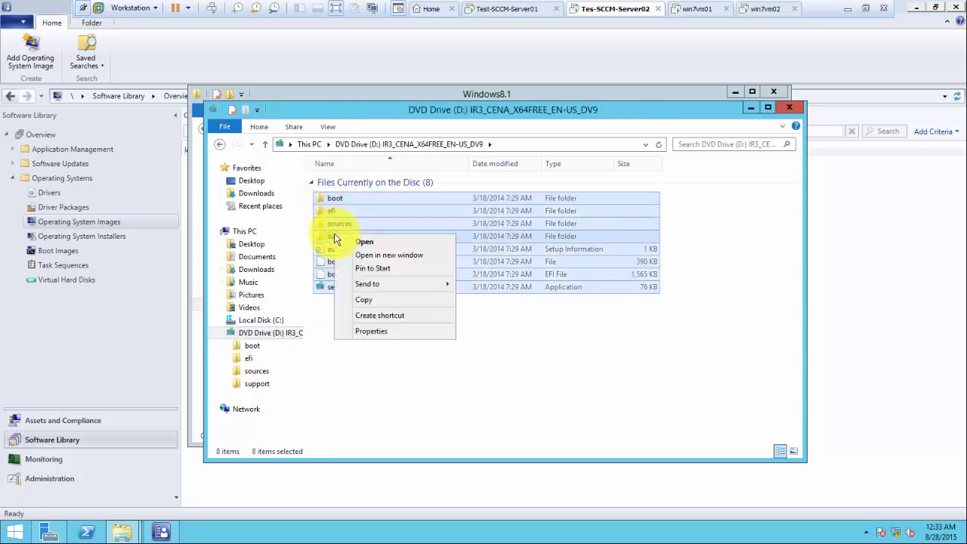
{"action": "left_click", "coordinate": [372, 300]}
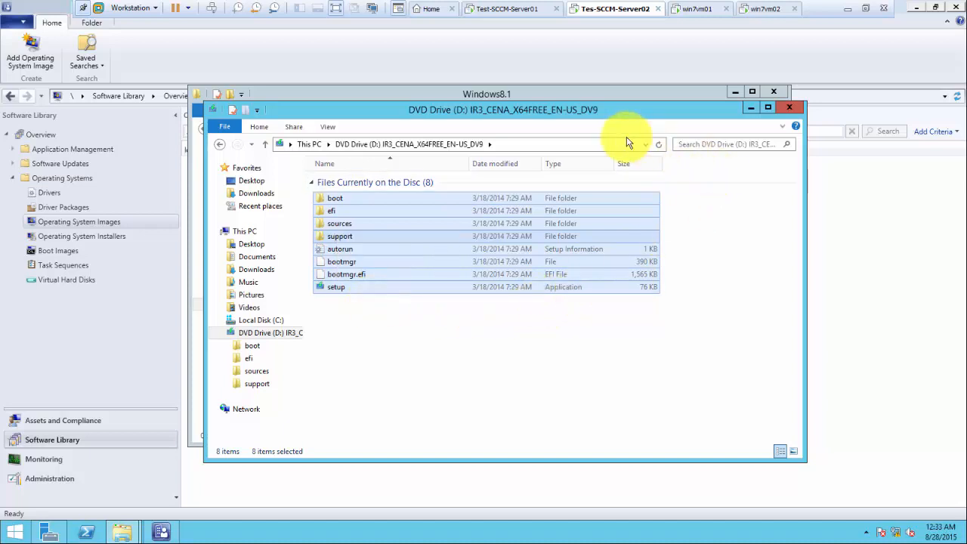
{"action": "left_click", "coordinate": [749, 108]}
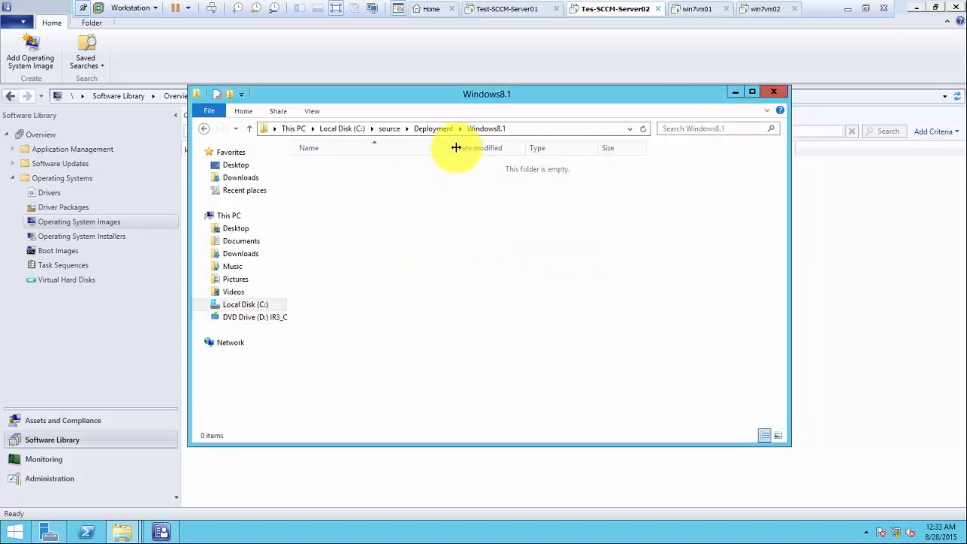
Step: Paste all 2,961 DVD items into Windows8.1, then minimize the folder window
{"action": "right_click", "coordinate": [328, 189]}
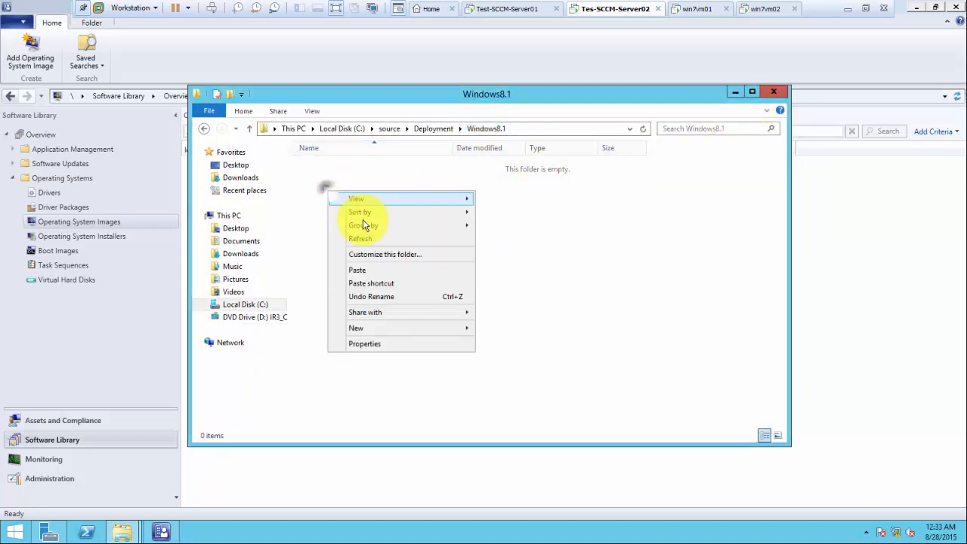
{"action": "left_click", "coordinate": [368, 270]}
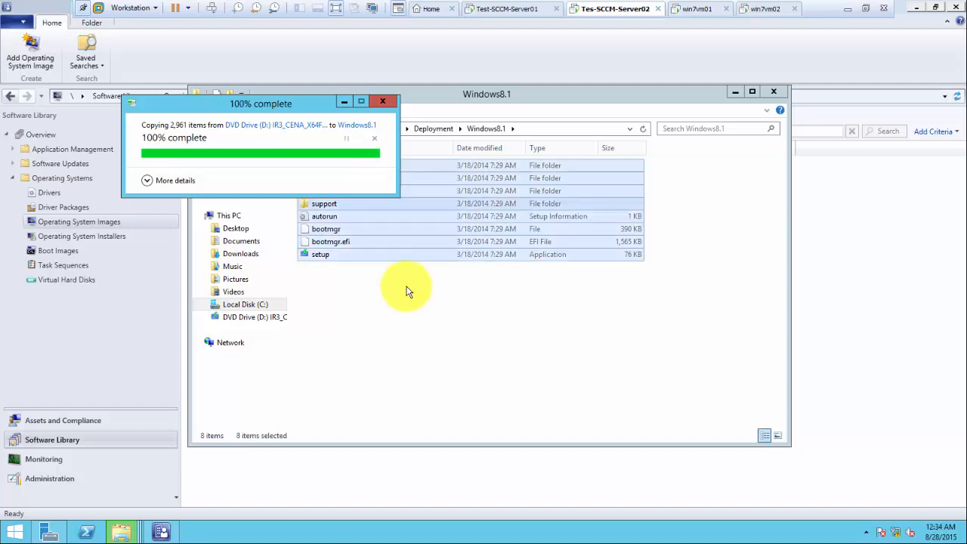
{"action": "left_click", "coordinate": [734, 90]}
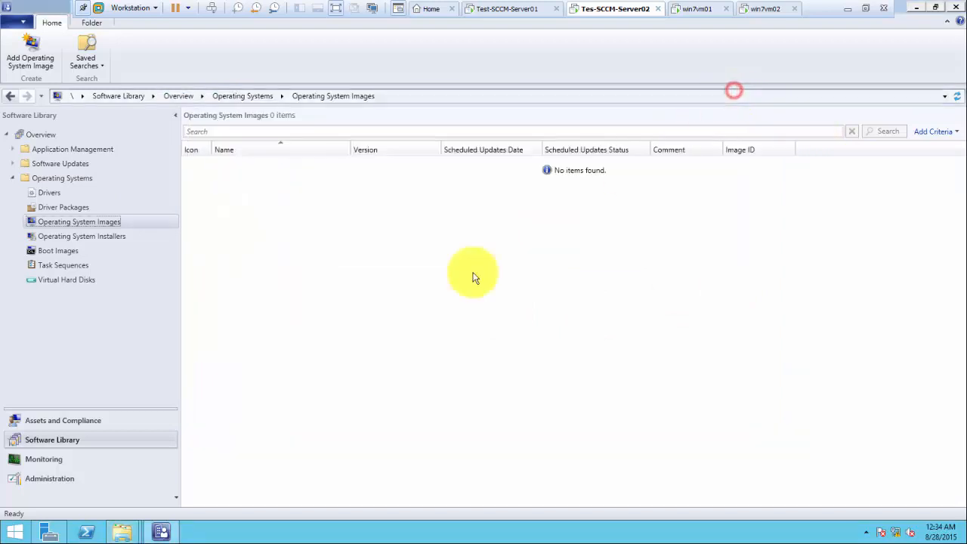
Step: Launch Add Operating System Image and begin the Path as \\sccm-server02\
{"action": "right_click", "coordinate": [105, 222]}
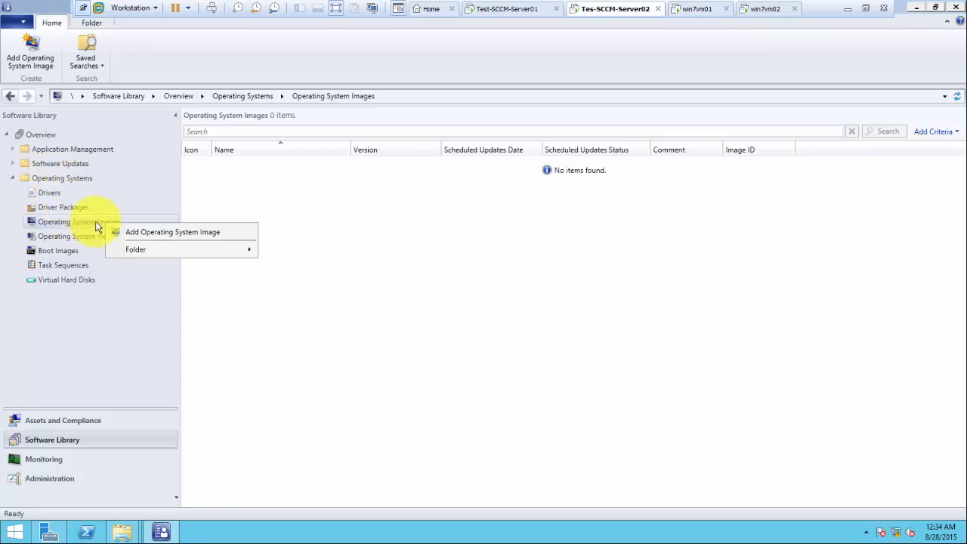
{"action": "left_click", "coordinate": [175, 235]}
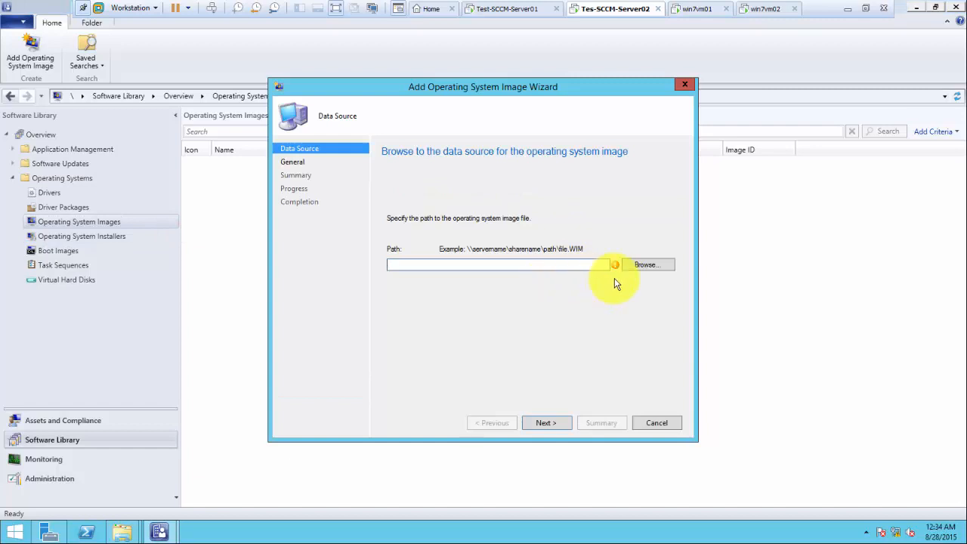
{"action": "left_click", "coordinate": [563, 264]}
{"action": "type", "text": "\\\\"}
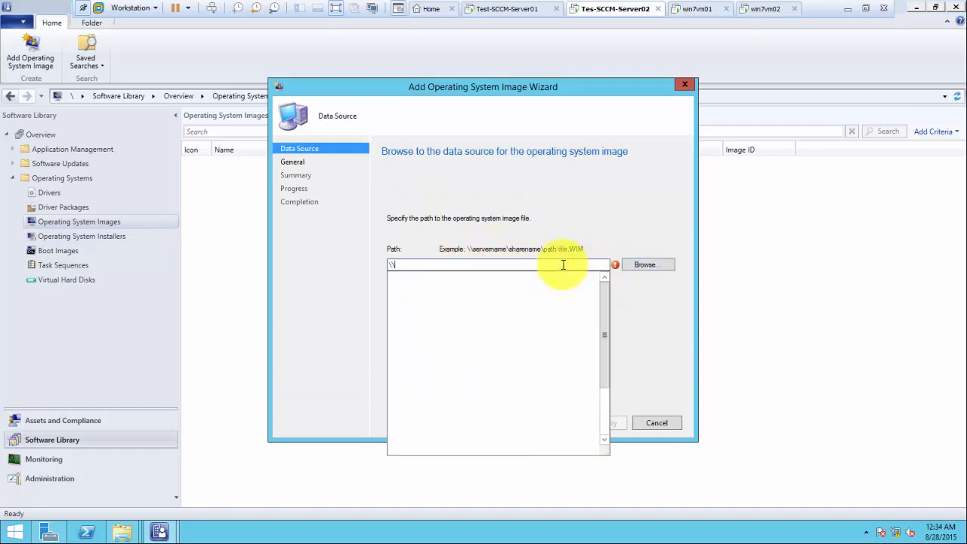
{"action": "type", "text": "sccm-"}
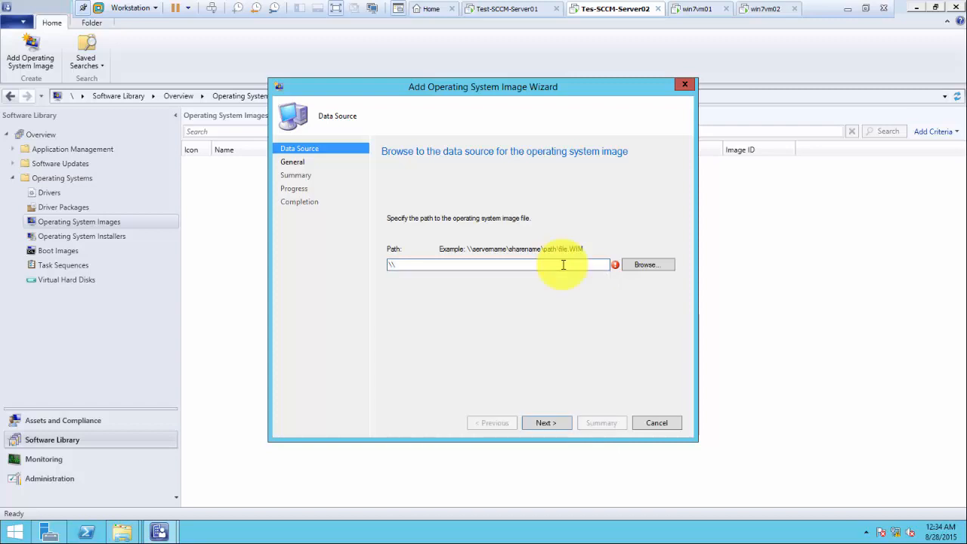
{"action": "type", "text": "rver02\\"}
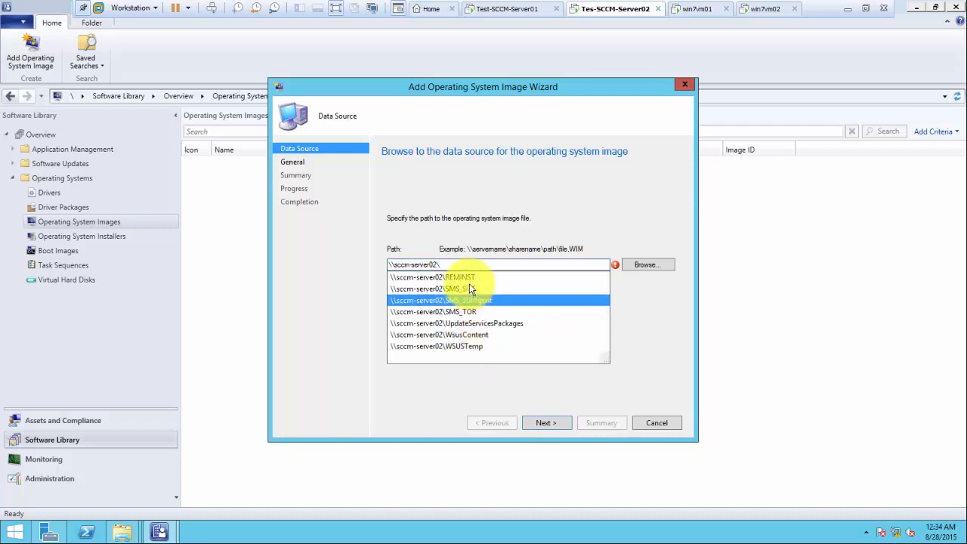
Step: Bring back the Explorer window and show the contents of Local Disk (C:)
{"action": "left_click", "coordinate": [120, 530]}
{"action": "left_click", "coordinate": [189, 485]}
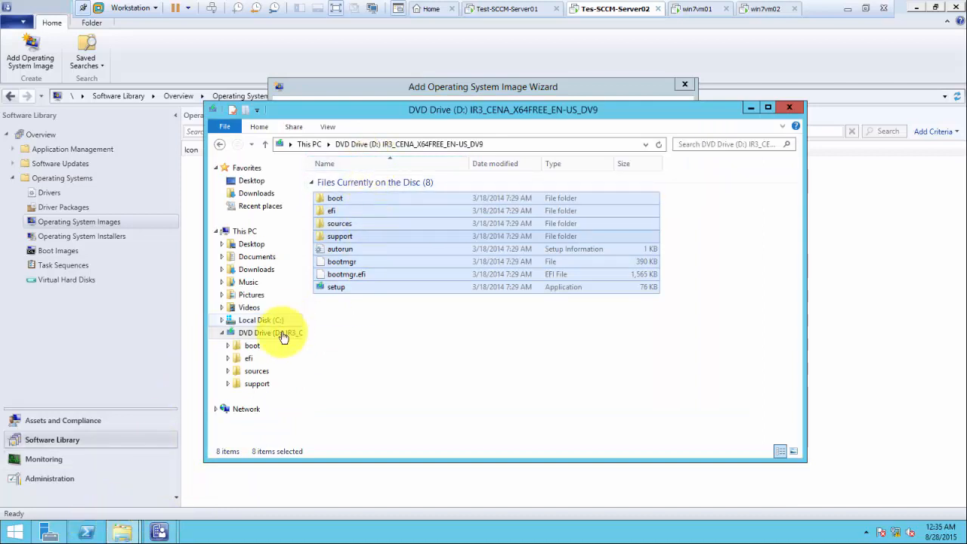
{"action": "left_click", "coordinate": [269, 322]}
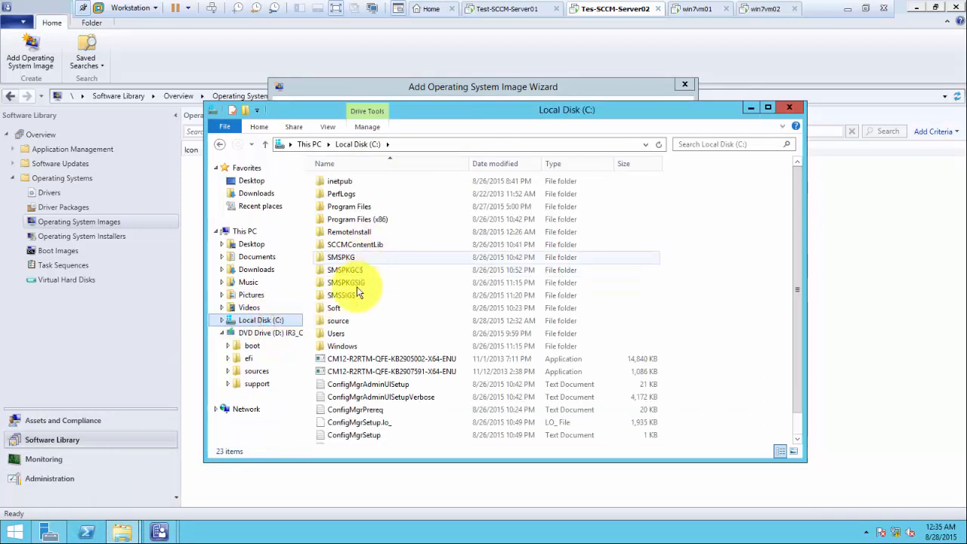
Step: Share the C:\source folder with Everyone at Read/Write permission
{"action": "right_click", "coordinate": [343, 322]}
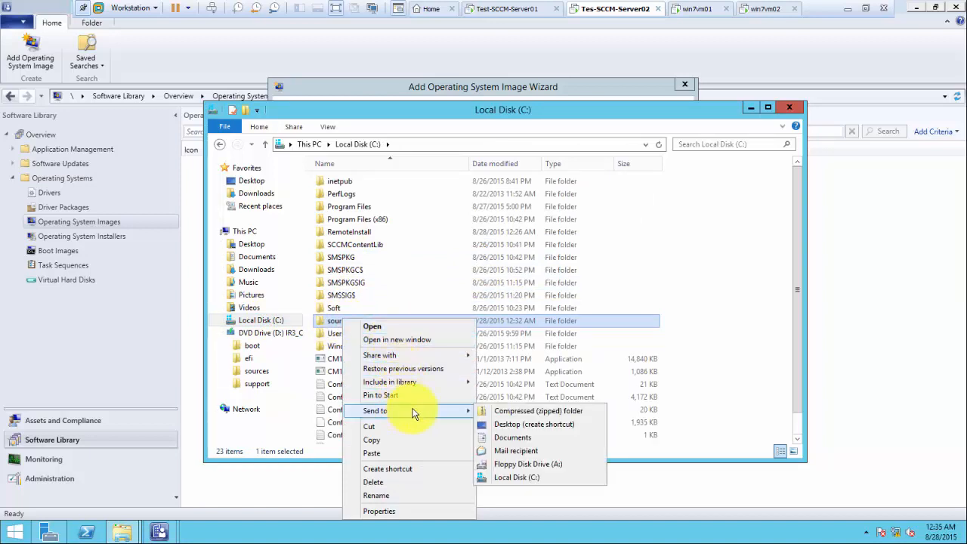
{"action": "mouse_move", "coordinate": [426, 361]}
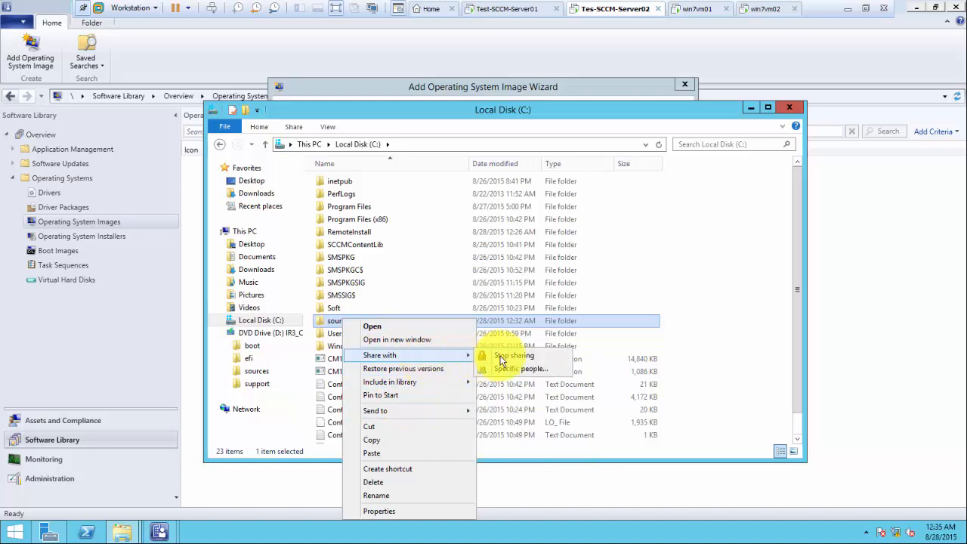
{"action": "left_click", "coordinate": [518, 371]}
{"action": "left_click", "coordinate": [571, 233]}
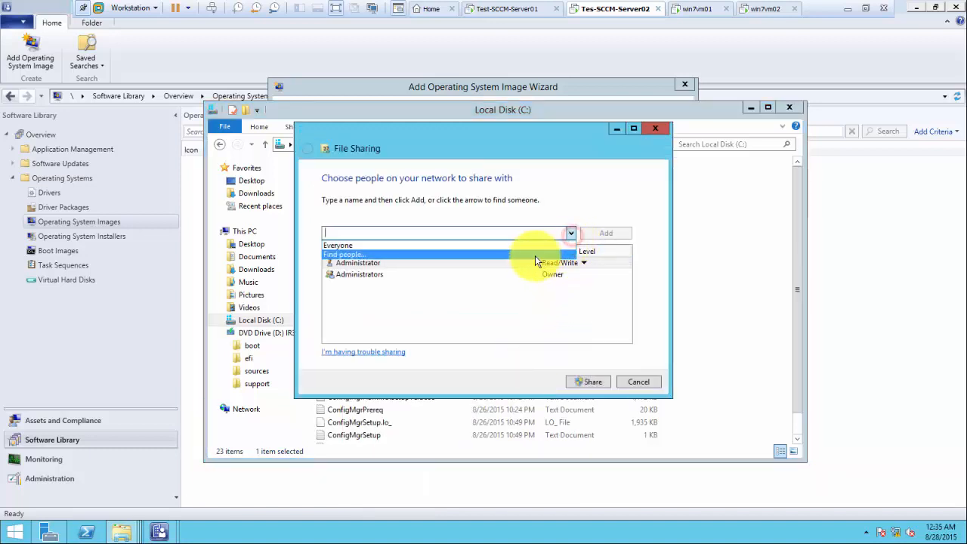
{"action": "left_click", "coordinate": [512, 244]}
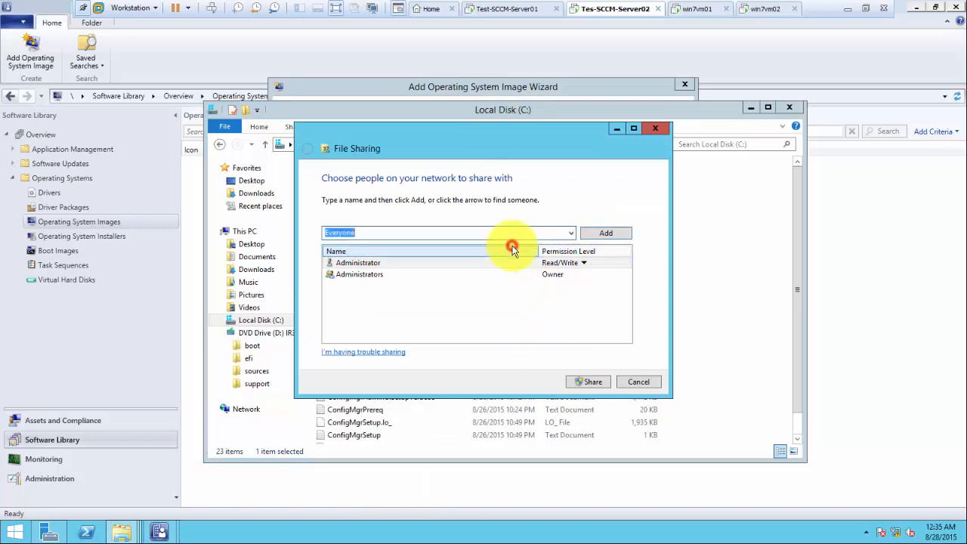
{"action": "left_click", "coordinate": [605, 232]}
{"action": "left_click", "coordinate": [560, 287]}
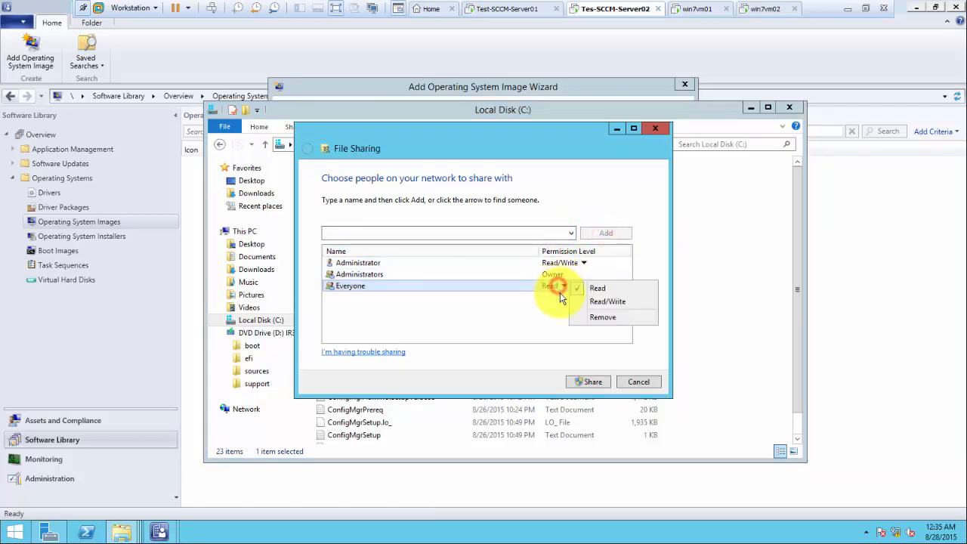
{"action": "left_click", "coordinate": [604, 302]}
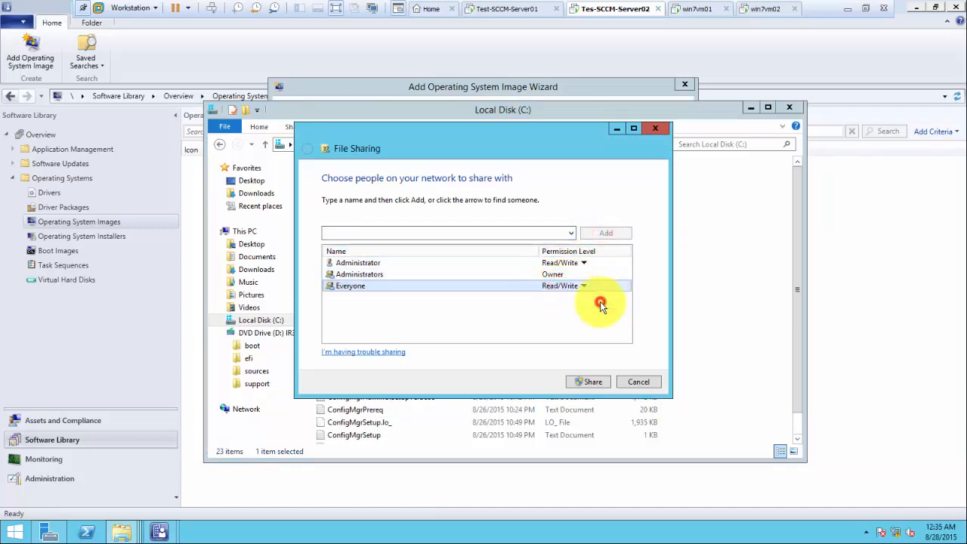
{"action": "left_click", "coordinate": [593, 381]}
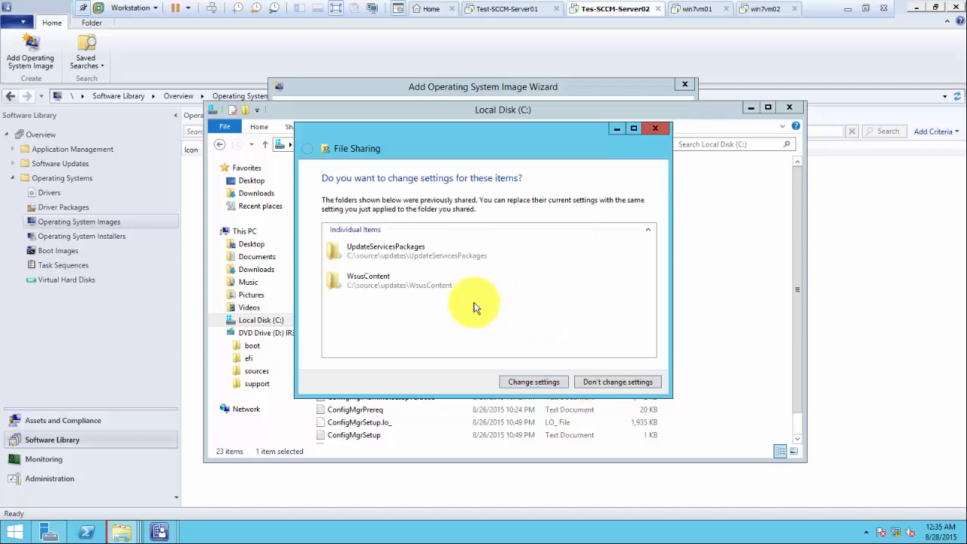
{"action": "left_click", "coordinate": [547, 382]}
{"action": "left_click", "coordinate": [639, 382]}
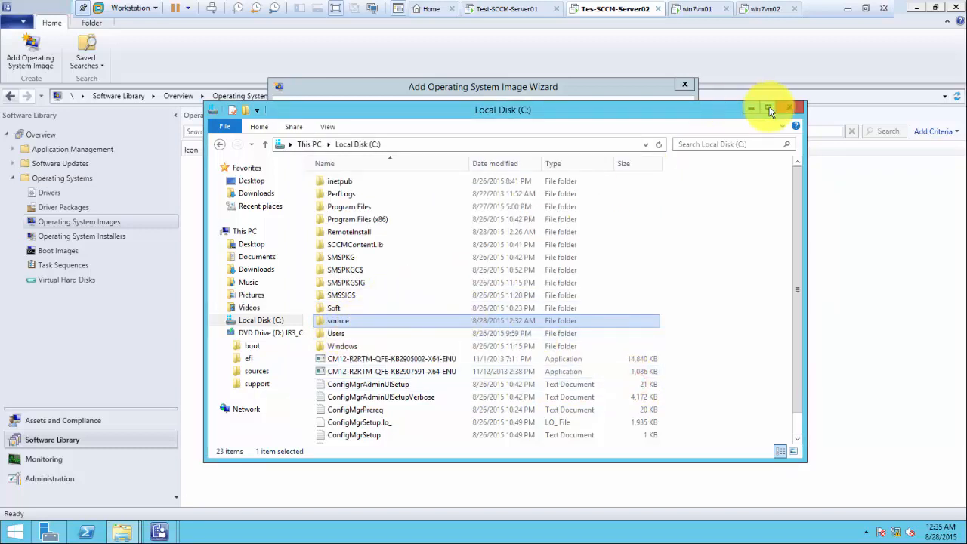
{"action": "left_click", "coordinate": [739, 329]}
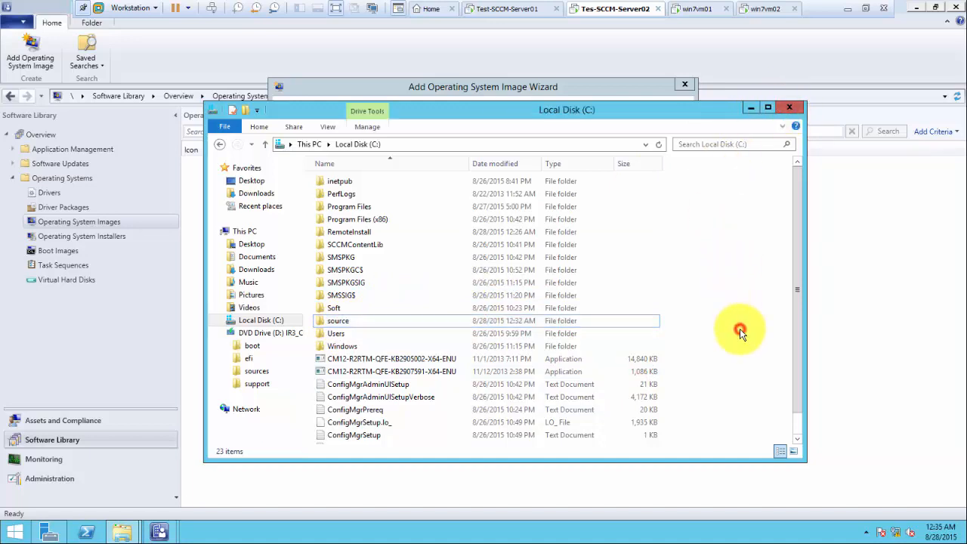
Step: Extend the image path to \\sccm-server02\source\Deployment\Windows8.1\sources\
{"action": "left_click", "coordinate": [751, 107]}
{"action": "left_click", "coordinate": [453, 265]}
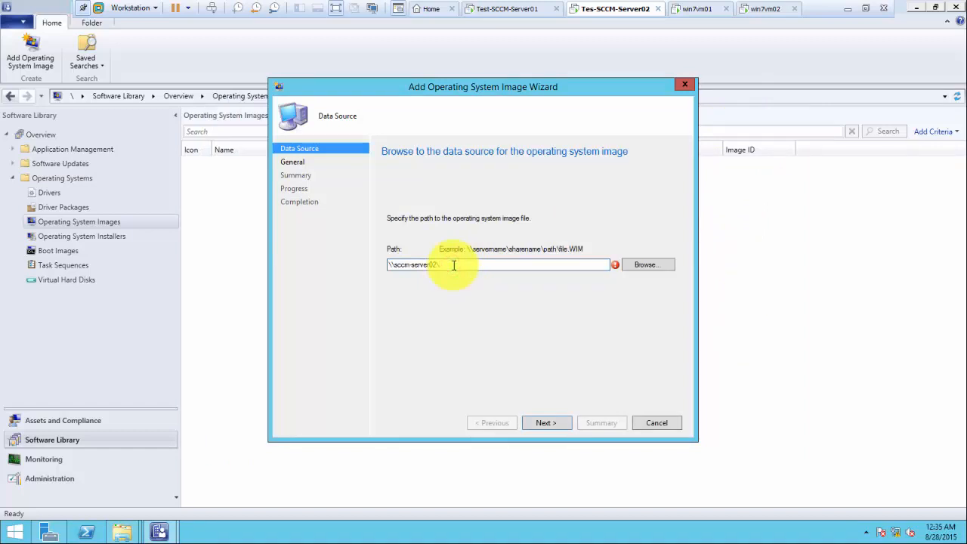
{"action": "type", "text": "\\"}
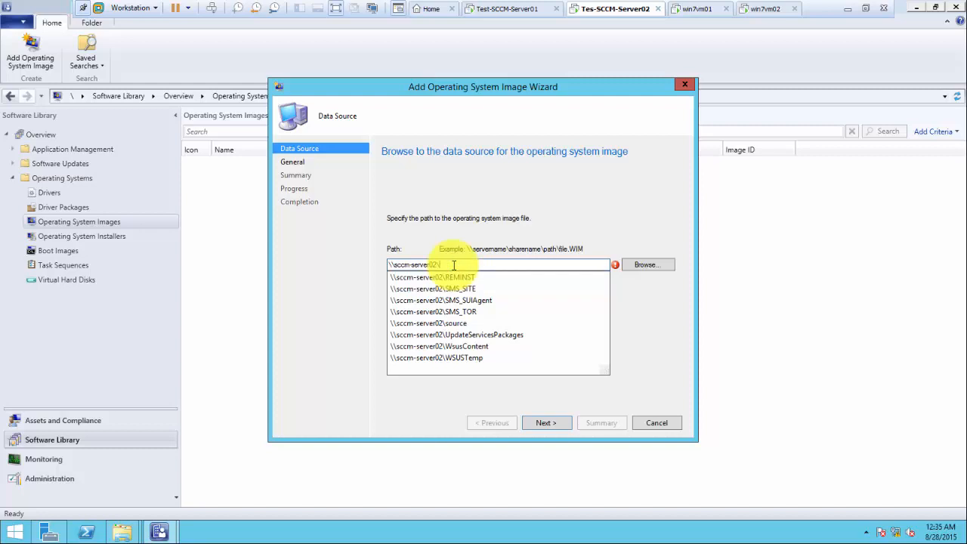
{"action": "left_click", "coordinate": [466, 323]}
{"action": "left_click", "coordinate": [473, 266]}
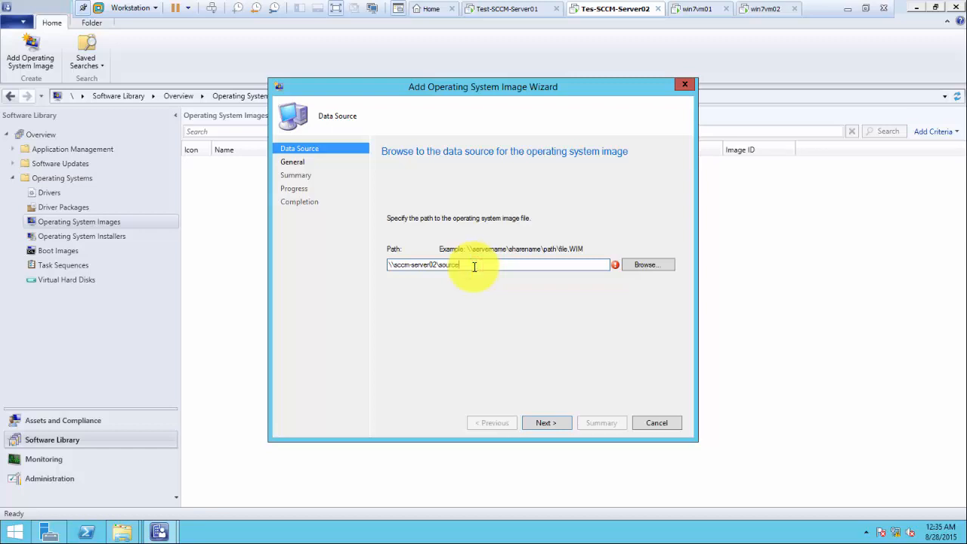
{"action": "type", "text": "\\"}
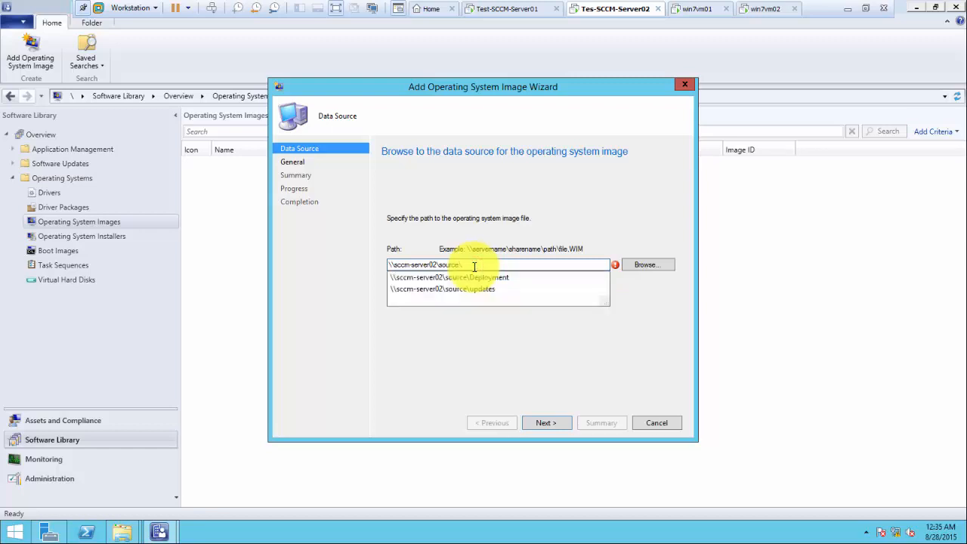
{"action": "key", "text": "Down"}
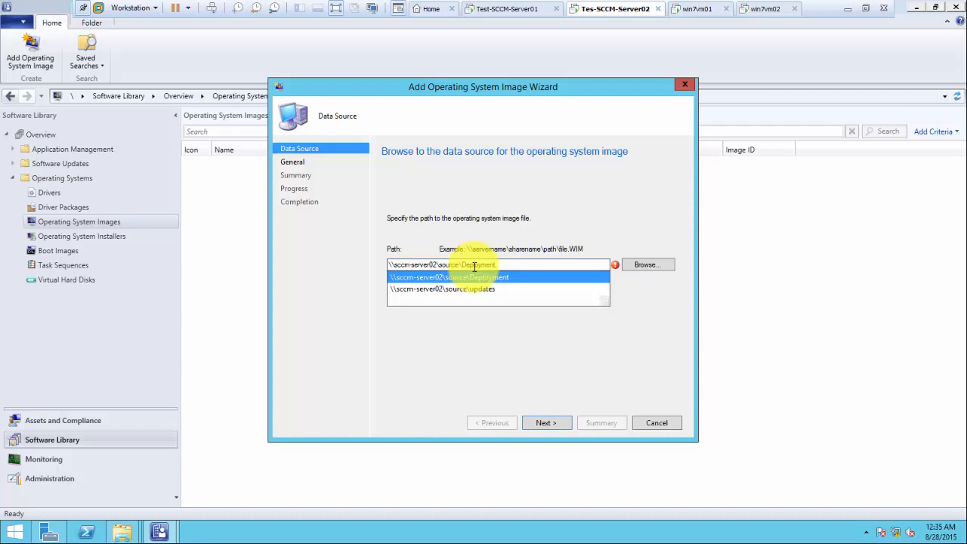
{"action": "type", "text": "\\"}
{"action": "key", "text": "Down"}
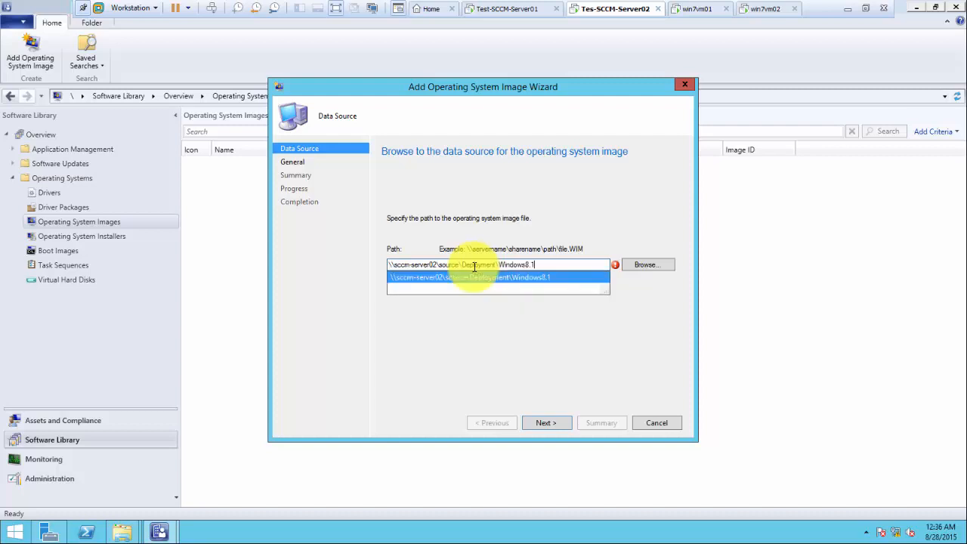
{"action": "type", "text": "\\"}
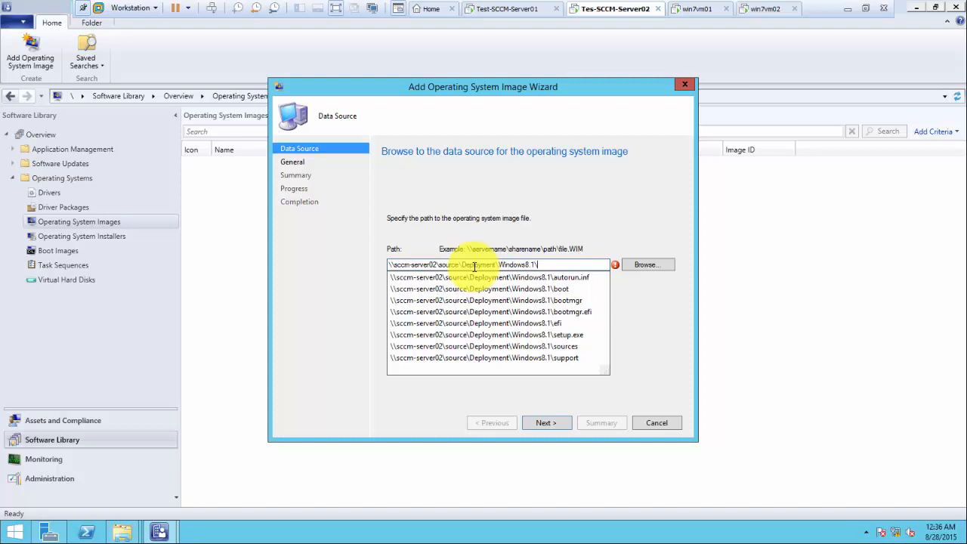
{"action": "key", "text": "Down"}
{"action": "key", "text": "Down"}
{"action": "key", "text": "Down"}
{"action": "key", "text": "Down"}
{"action": "key", "text": "Down"}
{"action": "key", "text": "Down"}
{"action": "key", "text": "Down"}
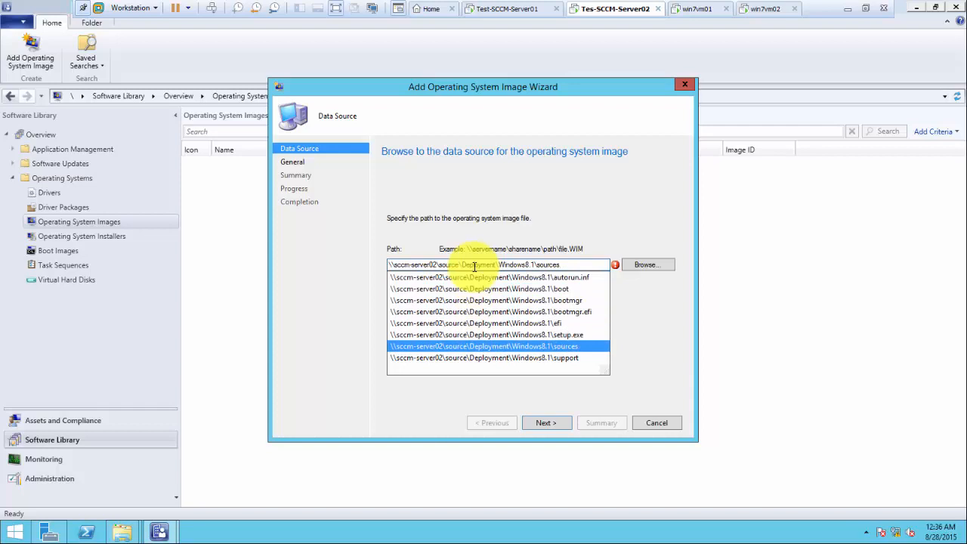
{"action": "type", "text": "\\"}
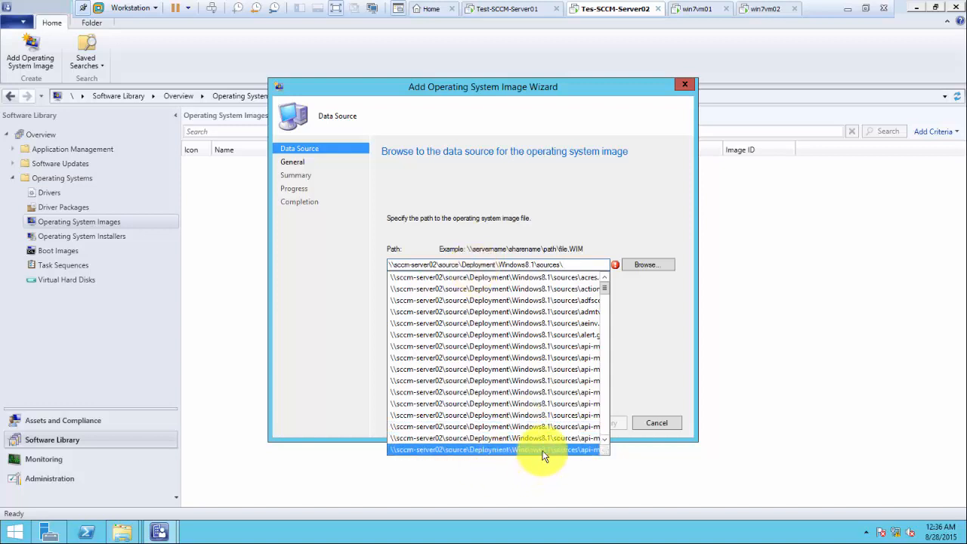
Step: Choose install.wim as the image file and advance to the General page
{"action": "left_click", "coordinate": [651, 266]}
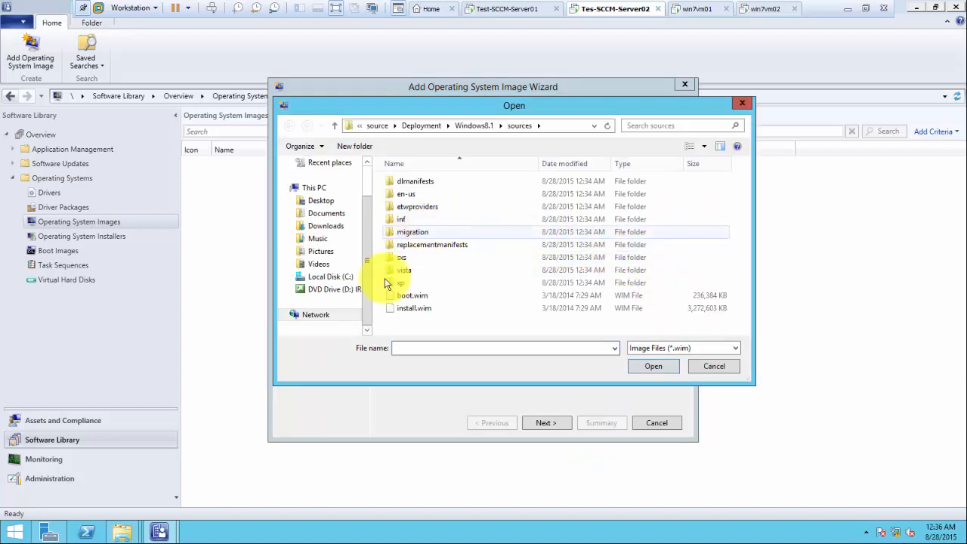
{"action": "double_click", "coordinate": [407, 311]}
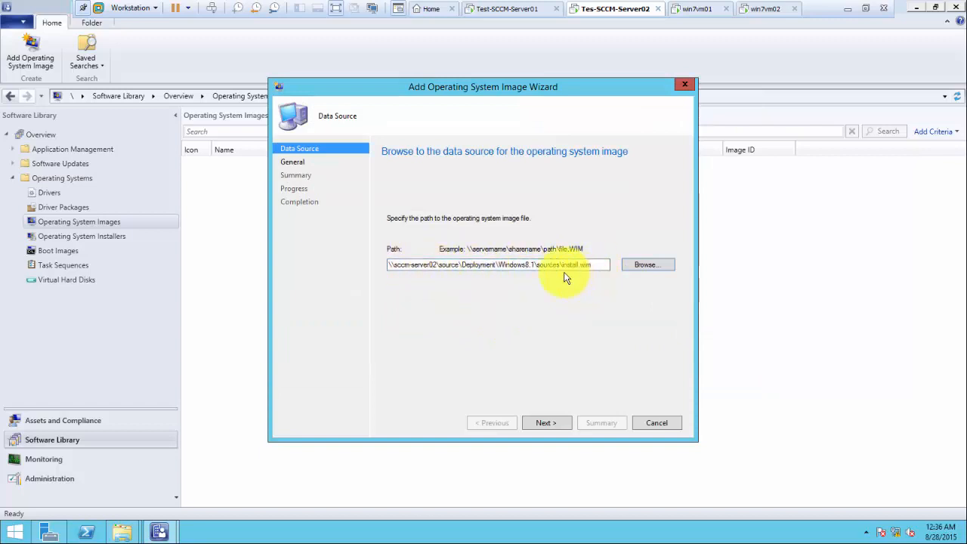
{"action": "left_click", "coordinate": [551, 423]}
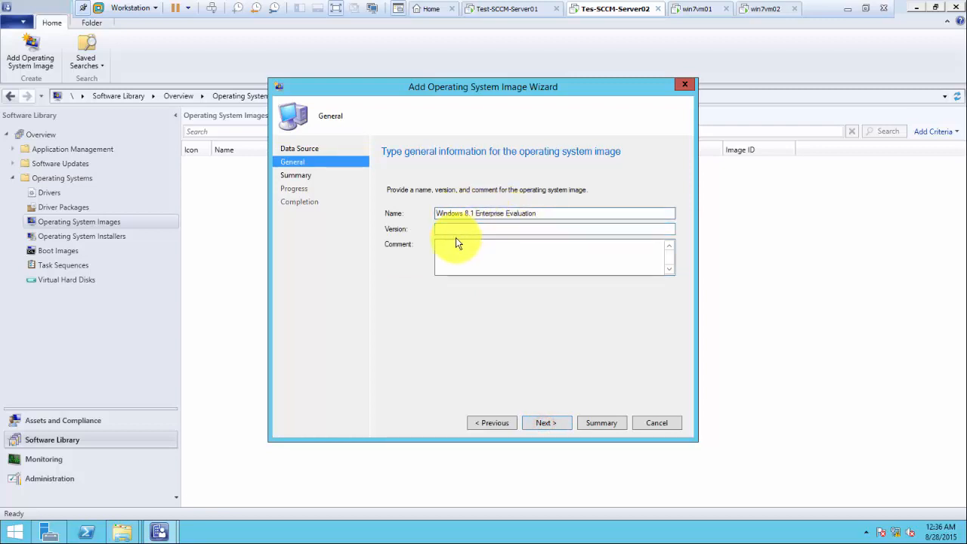
Step: Finish the wizard, adding Windows 8.1 Enterprise Evaluation (TOR00008), and select its row
{"action": "left_click", "coordinate": [549, 425]}
{"action": "left_click", "coordinate": [547, 421]}
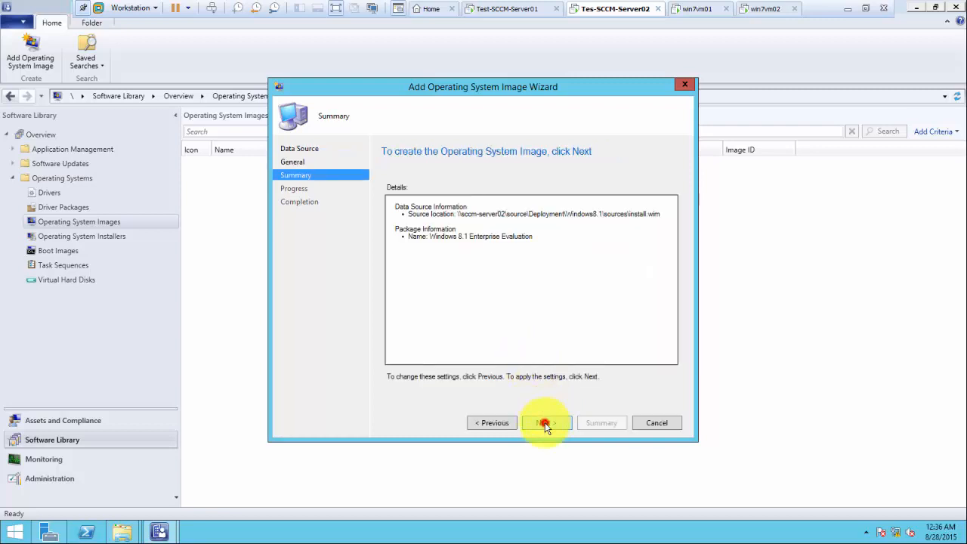
{"action": "left_click", "coordinate": [544, 423]}
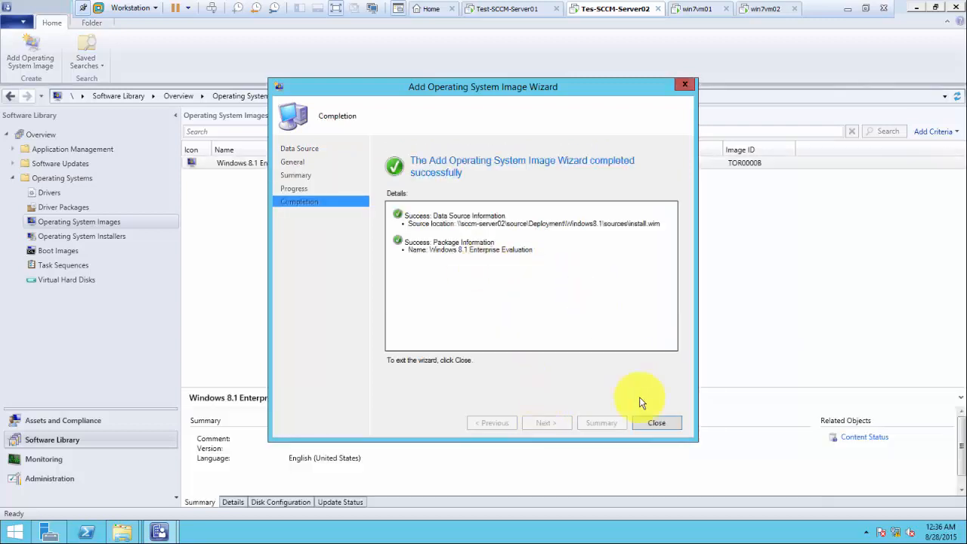
{"action": "left_click", "coordinate": [654, 423]}
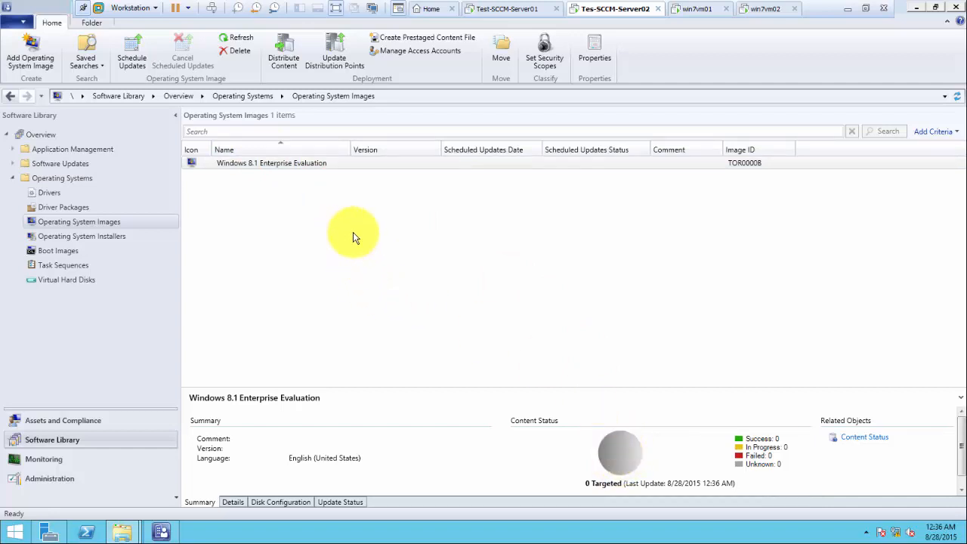
{"action": "left_click", "coordinate": [267, 165]}
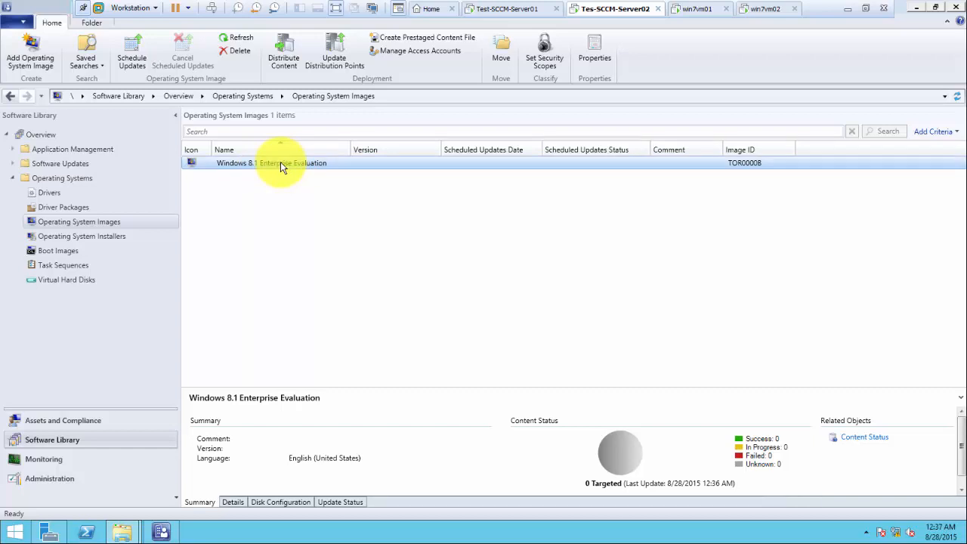
Step: Send the Windows 8.1 image's content to distribution point SCCM-SERVER02.SCCMDOMAIN.LOCAL
{"action": "right_click", "coordinate": [293, 164]}
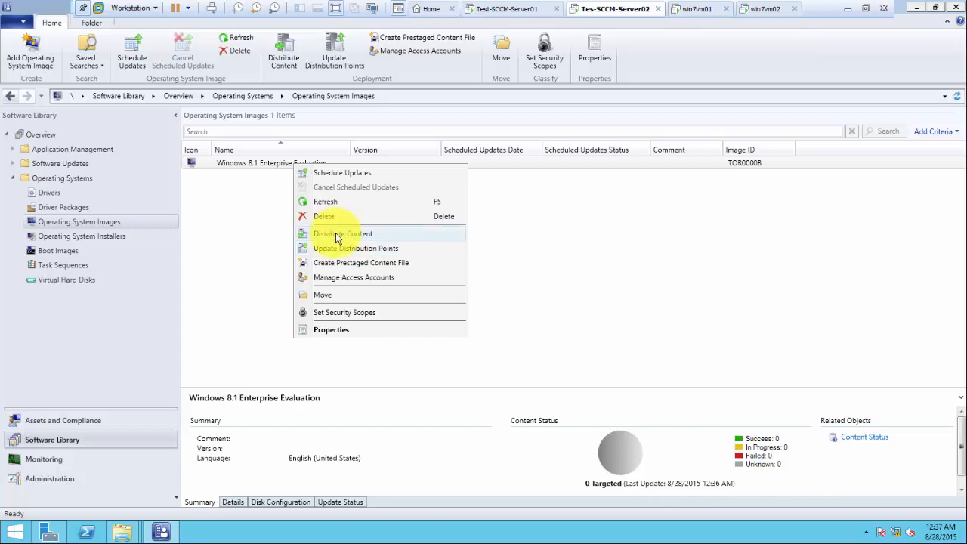
{"action": "left_click", "coordinate": [337, 236]}
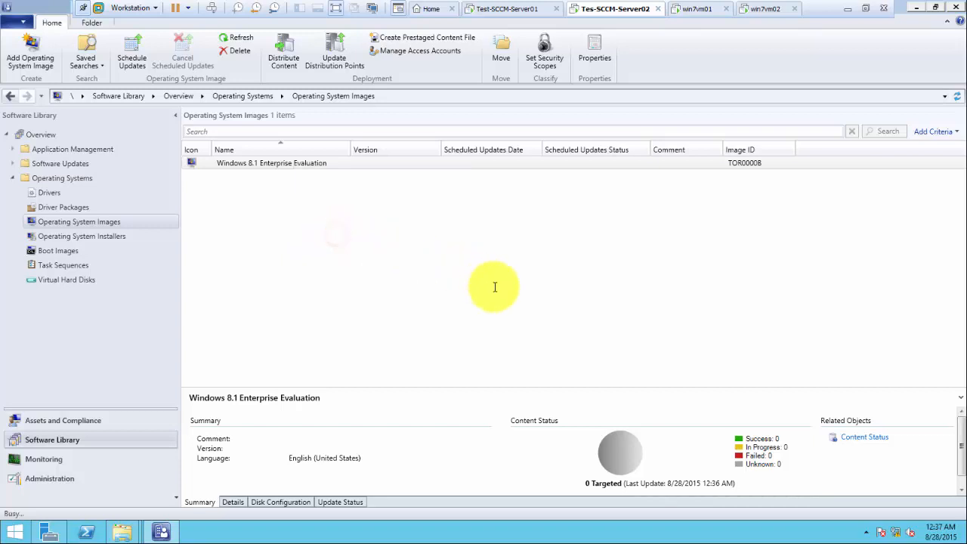
{"action": "left_click", "coordinate": [555, 420]}
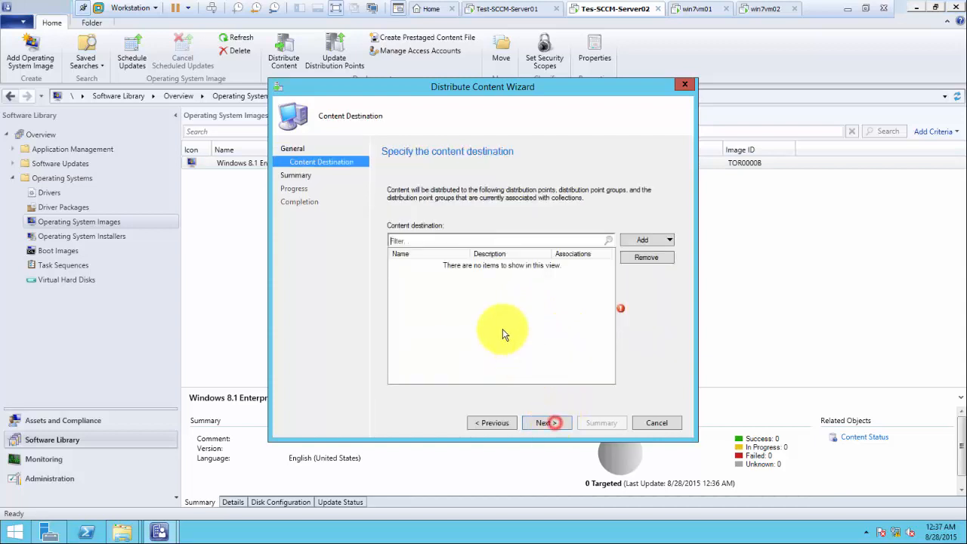
{"action": "left_click", "coordinate": [642, 241]}
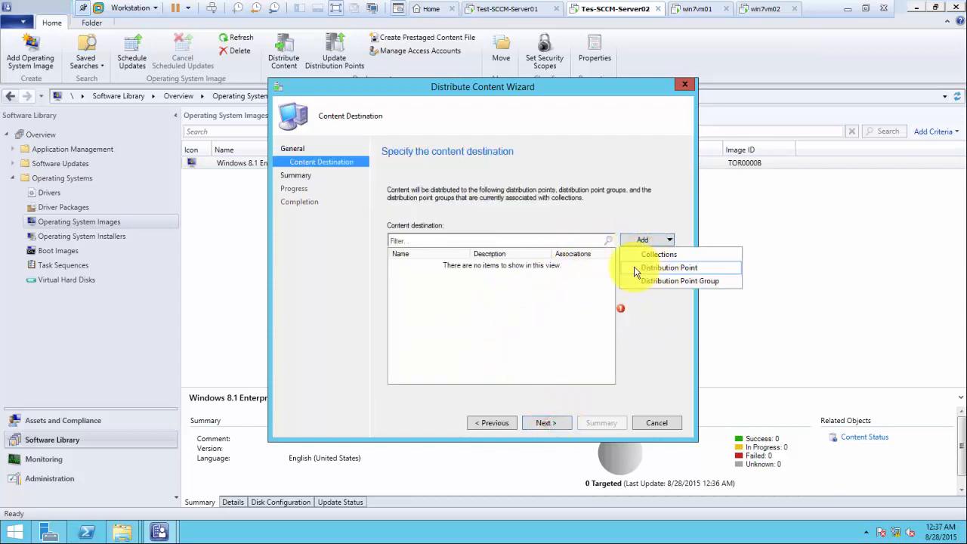
{"action": "left_click", "coordinate": [647, 263]}
{"action": "left_click", "coordinate": [349, 243]}
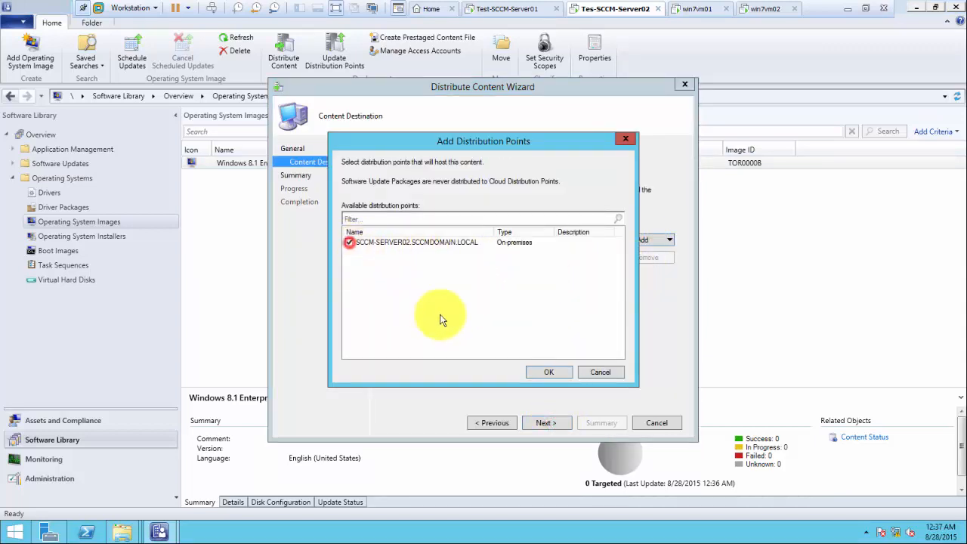
{"action": "left_click", "coordinate": [541, 373]}
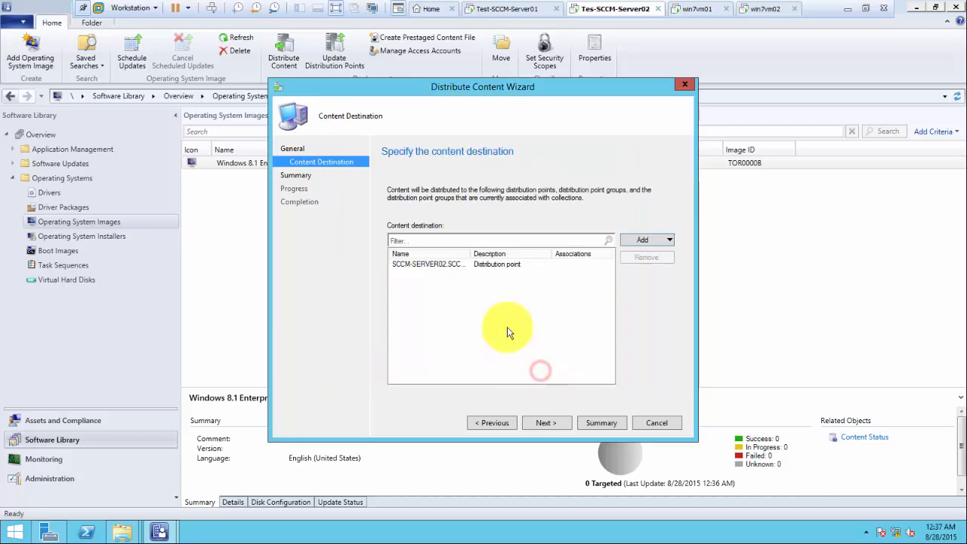
{"action": "left_click", "coordinate": [547, 423]}
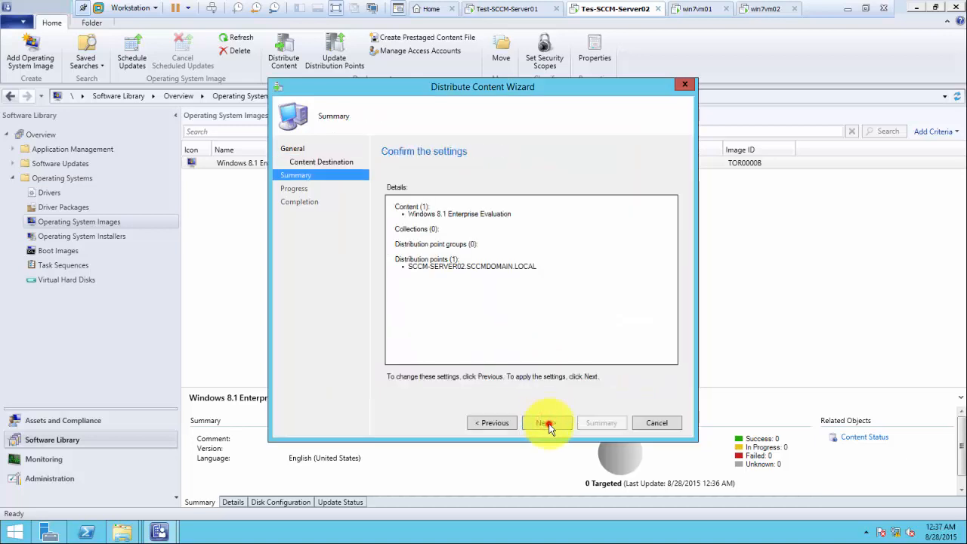
{"action": "left_click", "coordinate": [548, 425]}
{"action": "left_click", "coordinate": [647, 422]}
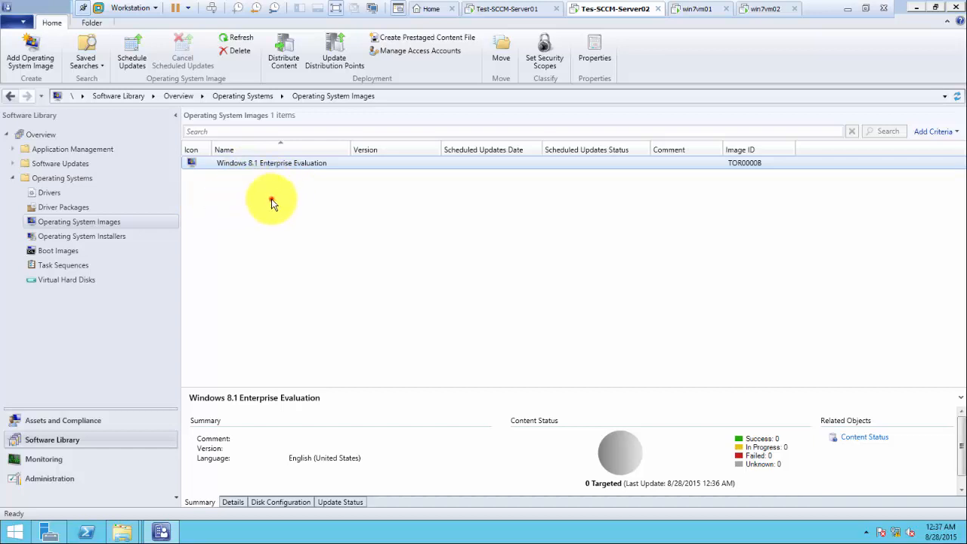
{"action": "left_click", "coordinate": [271, 198]}
Step: Check the Windows 8.1 image's content status shows Success, then list the Boot Images
{"action": "left_click", "coordinate": [273, 163]}
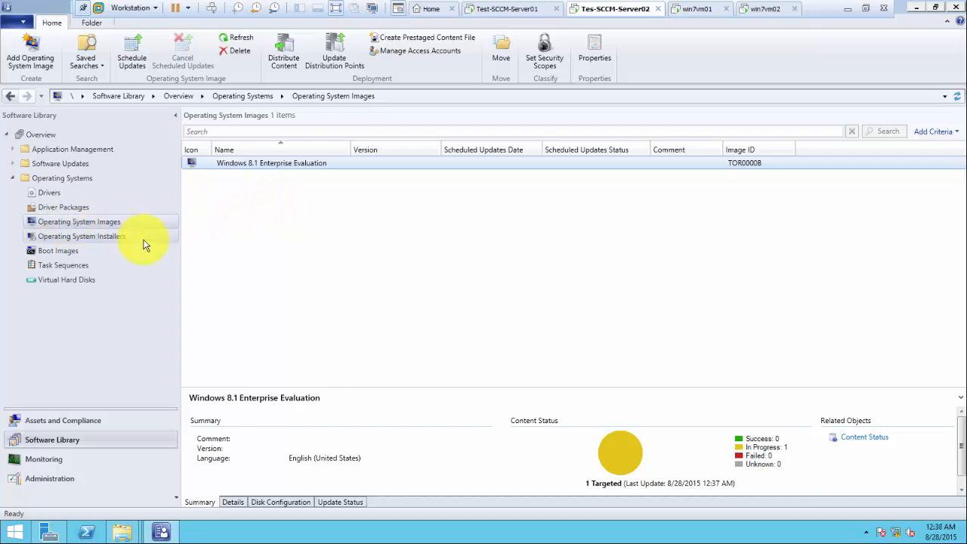
{"action": "left_click", "coordinate": [105, 239]}
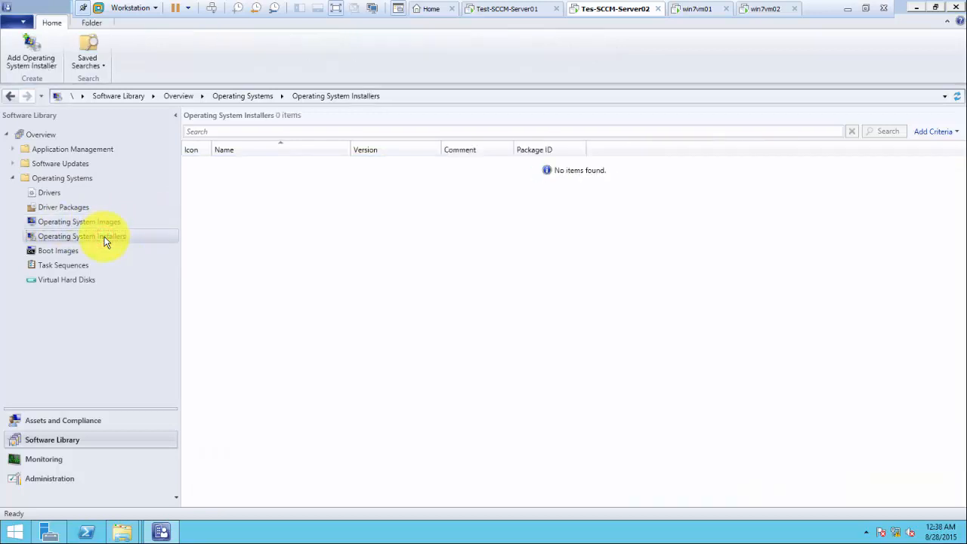
{"action": "left_click", "coordinate": [102, 225]}
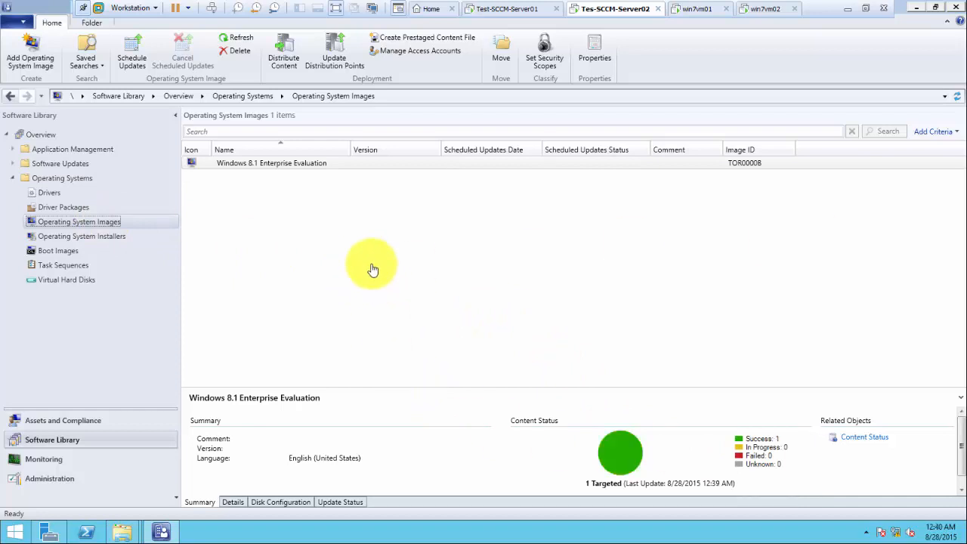
{"action": "left_click", "coordinate": [286, 226]}
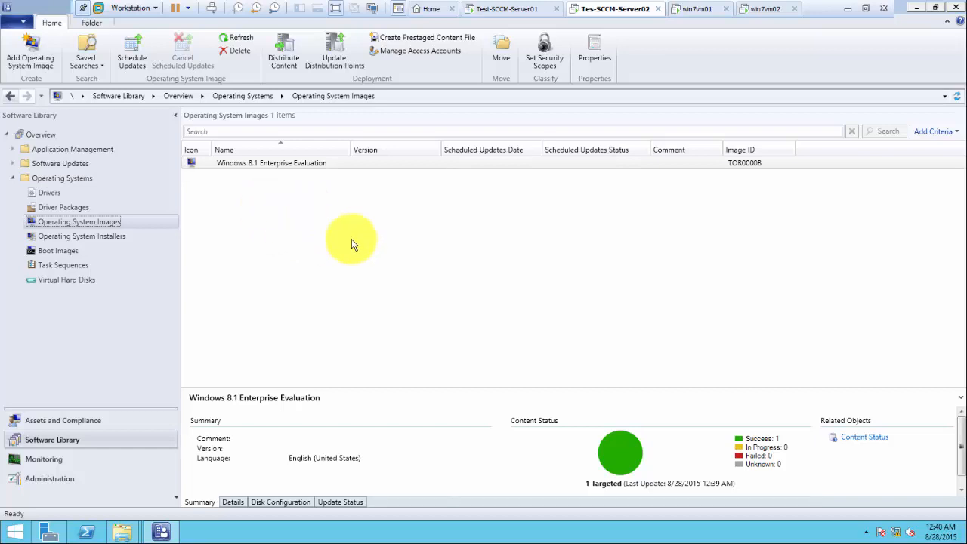
{"action": "left_click", "coordinate": [52, 252]}
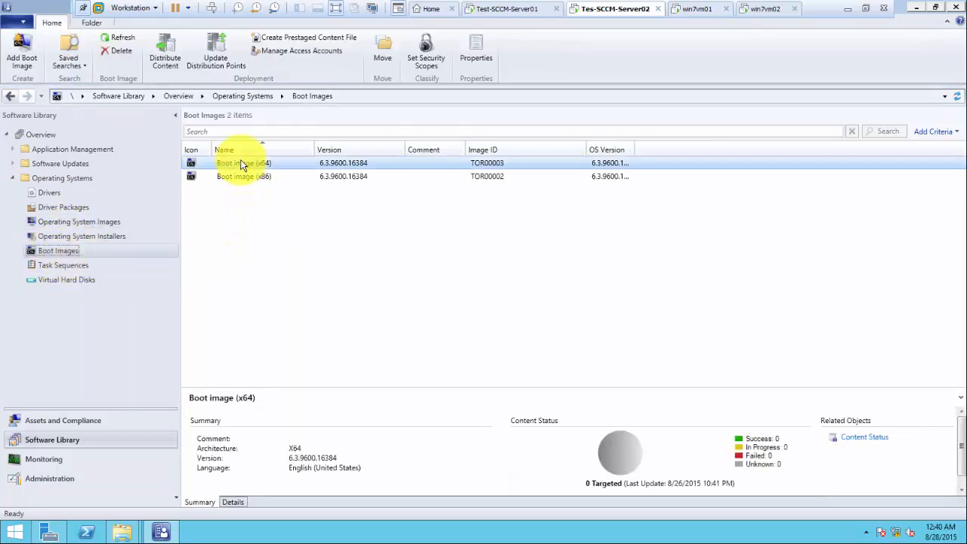
Step: Distribute the x64 boot image to the SCCM-SERVER02 distribution point
{"action": "right_click", "coordinate": [266, 163]}
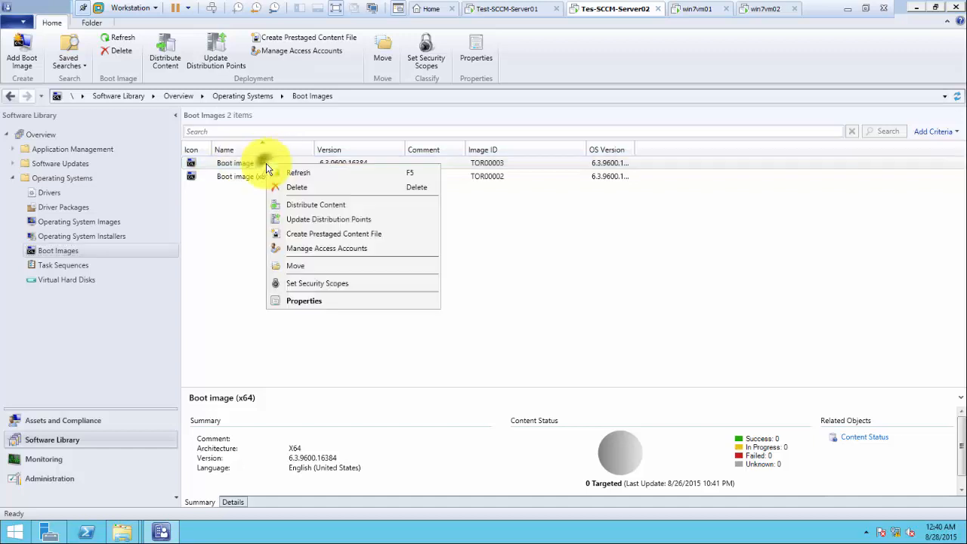
{"action": "left_click", "coordinate": [309, 206]}
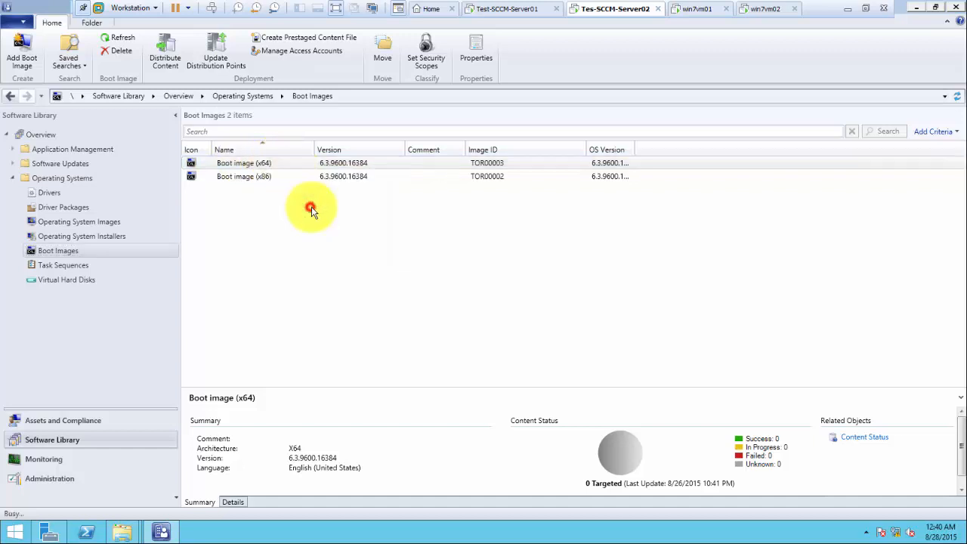
{"action": "left_click", "coordinate": [550, 424]}
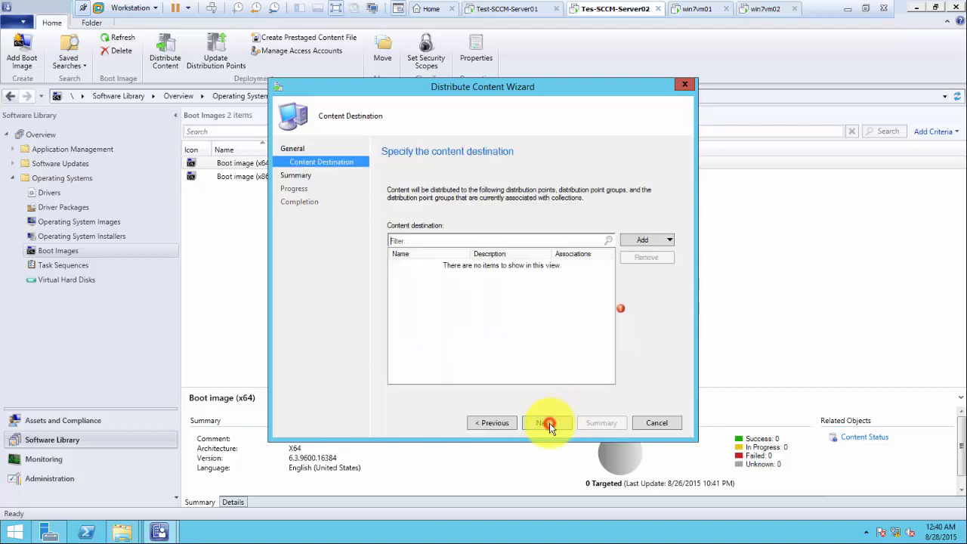
{"action": "left_click", "coordinate": [653, 243]}
{"action": "left_click", "coordinate": [643, 266]}
{"action": "left_click", "coordinate": [348, 242]}
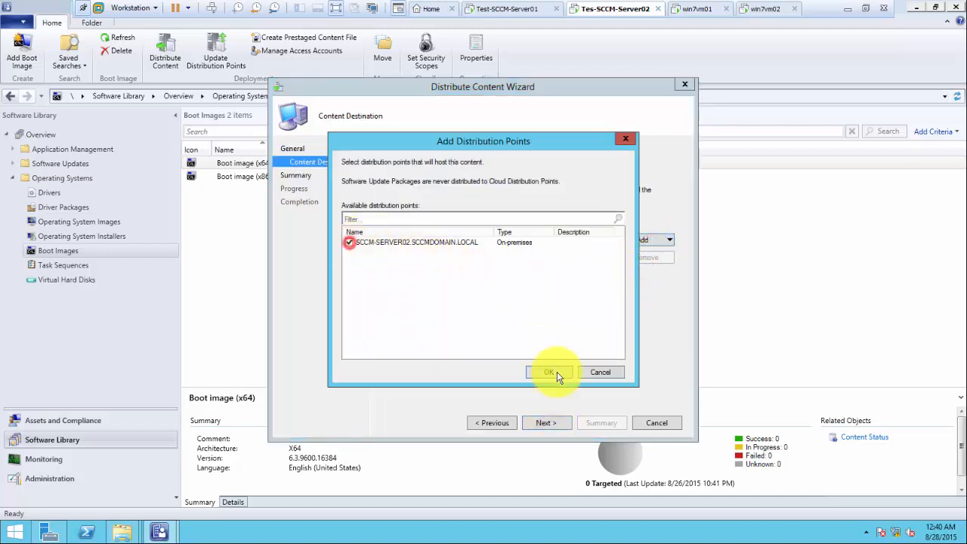
{"action": "left_click", "coordinate": [549, 371]}
{"action": "left_click", "coordinate": [545, 422]}
{"action": "left_click", "coordinate": [549, 423]}
{"action": "left_click", "coordinate": [654, 425]}
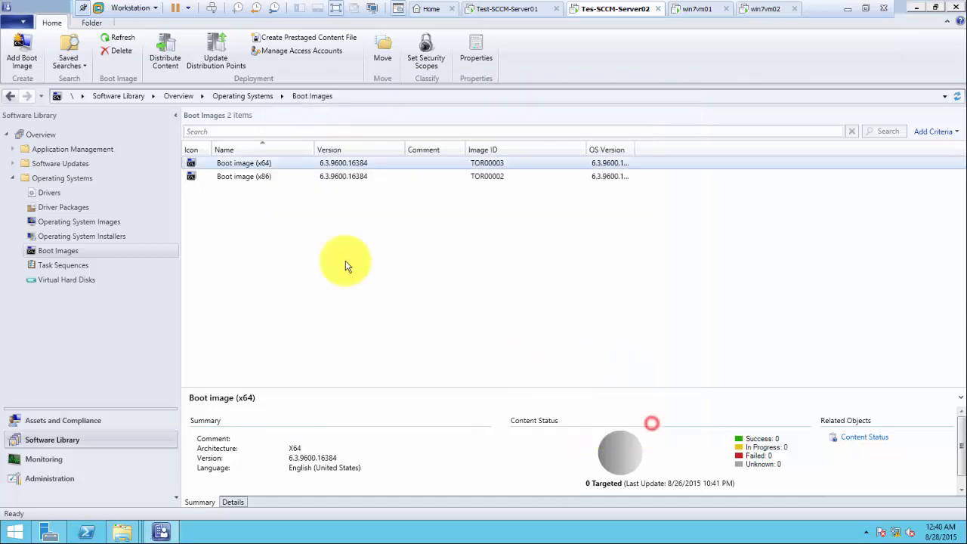
Step: Distribute the x86 boot image to the SCCM-SERVER02 distribution point
{"action": "left_click", "coordinate": [261, 179]}
{"action": "left_click", "coordinate": [268, 162]}
{"action": "right_click", "coordinate": [267, 177]}
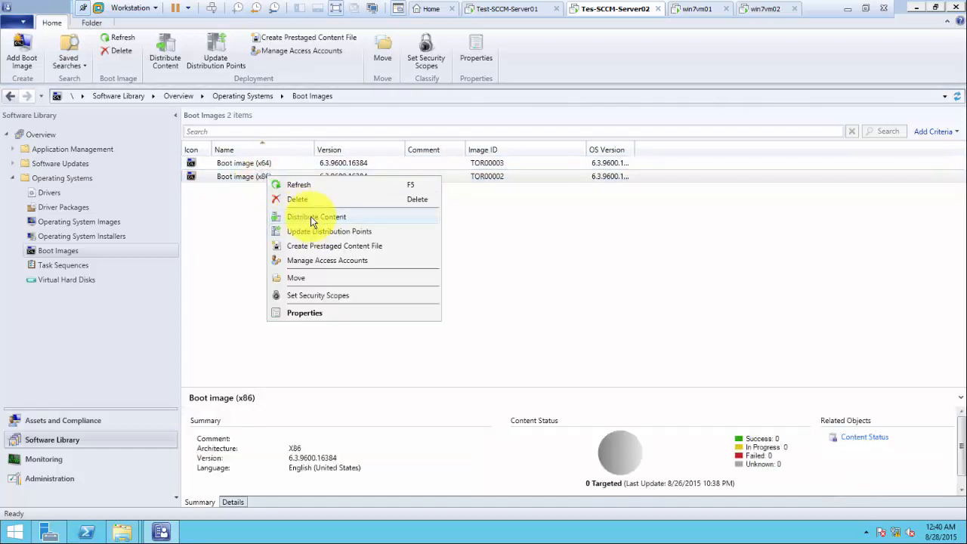
{"action": "left_click", "coordinate": [310, 217]}
{"action": "left_click", "coordinate": [547, 423]}
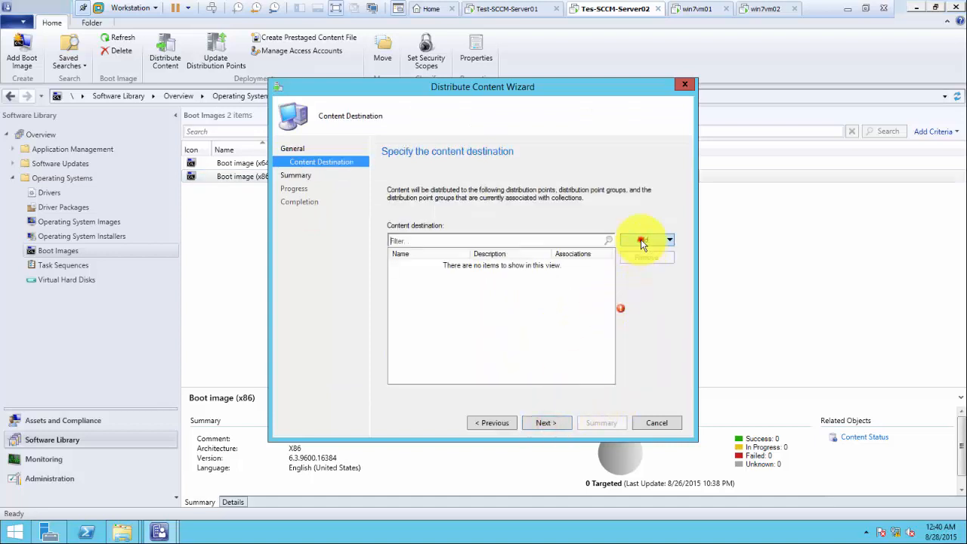
{"action": "left_click", "coordinate": [641, 240]}
{"action": "left_click", "coordinate": [640, 261]}
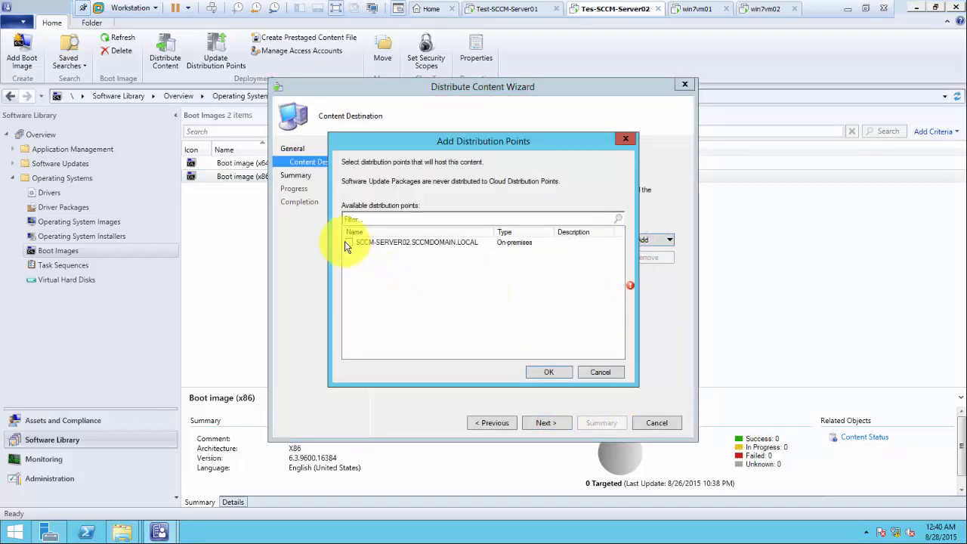
{"action": "left_click", "coordinate": [348, 242]}
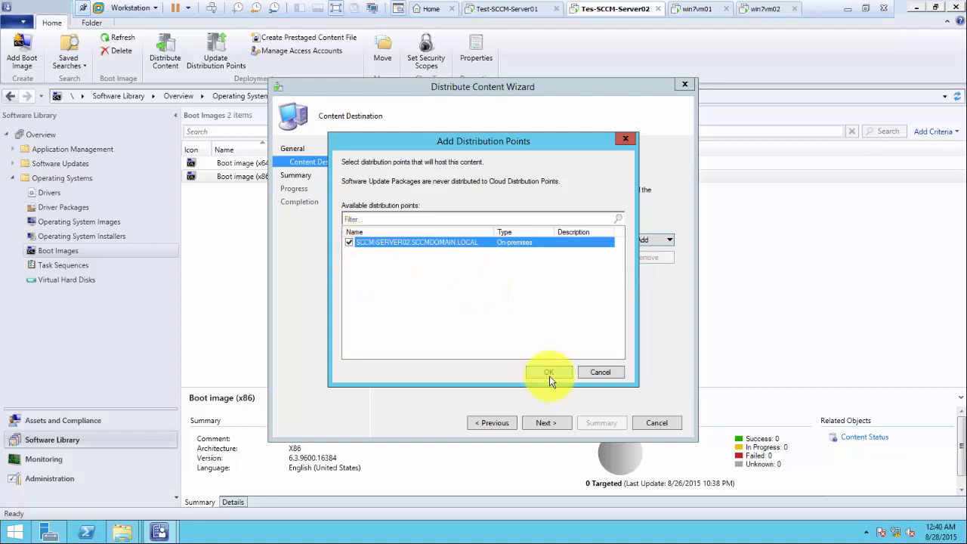
{"action": "left_click", "coordinate": [549, 373]}
{"action": "left_click", "coordinate": [553, 421]}
{"action": "left_click", "coordinate": [551, 418]}
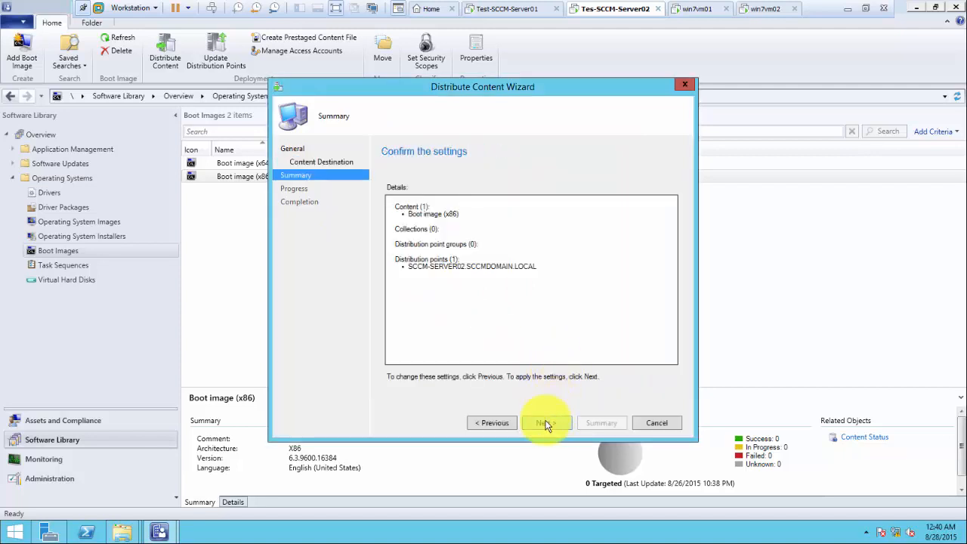
{"action": "left_click", "coordinate": [654, 423]}
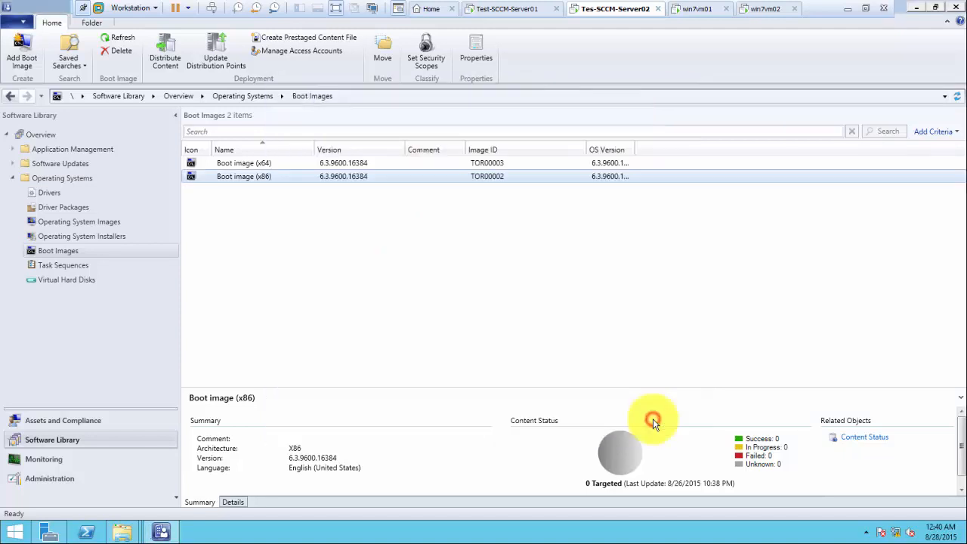
Step: Review both boot images' content status and bring the PowerPoint checklist slide forward
{"action": "left_click", "coordinate": [236, 163]}
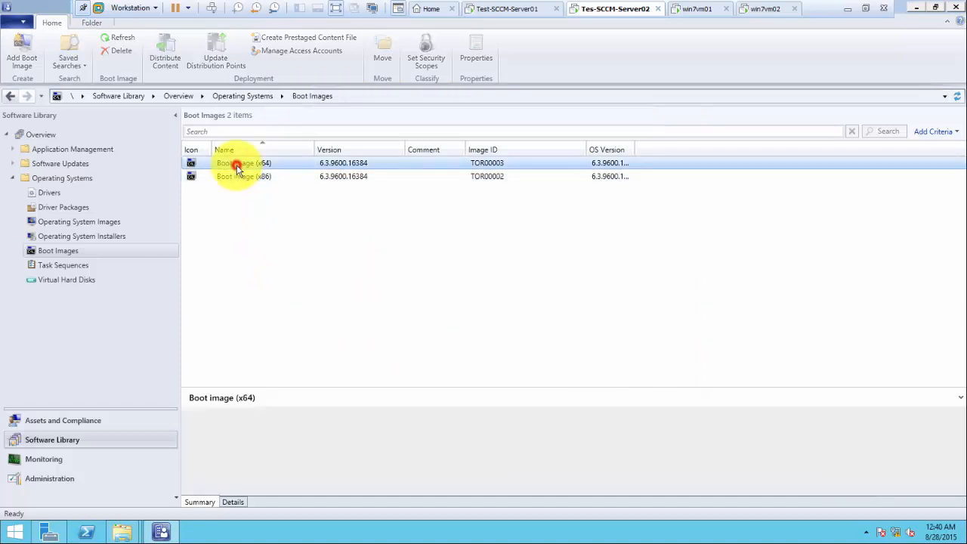
{"action": "left_click", "coordinate": [244, 180]}
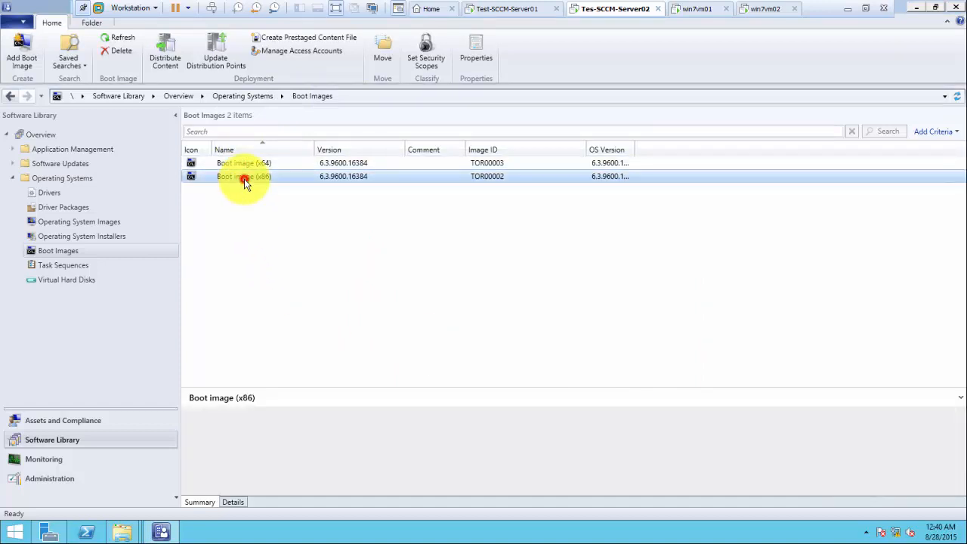
{"action": "left_click", "coordinate": [244, 167]}
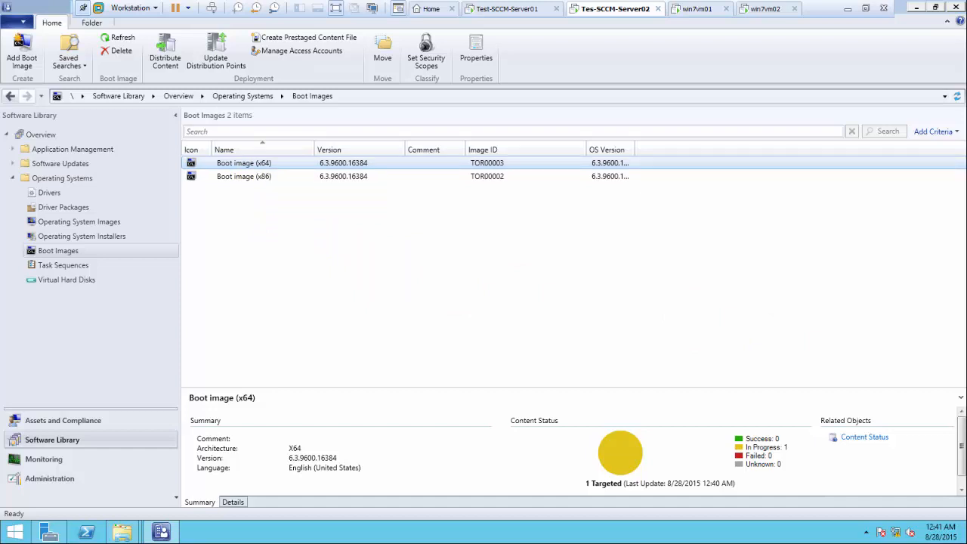
{"action": "left_click_drag", "start_coordinate": [864, 268], "coordinate": [263, 101]}
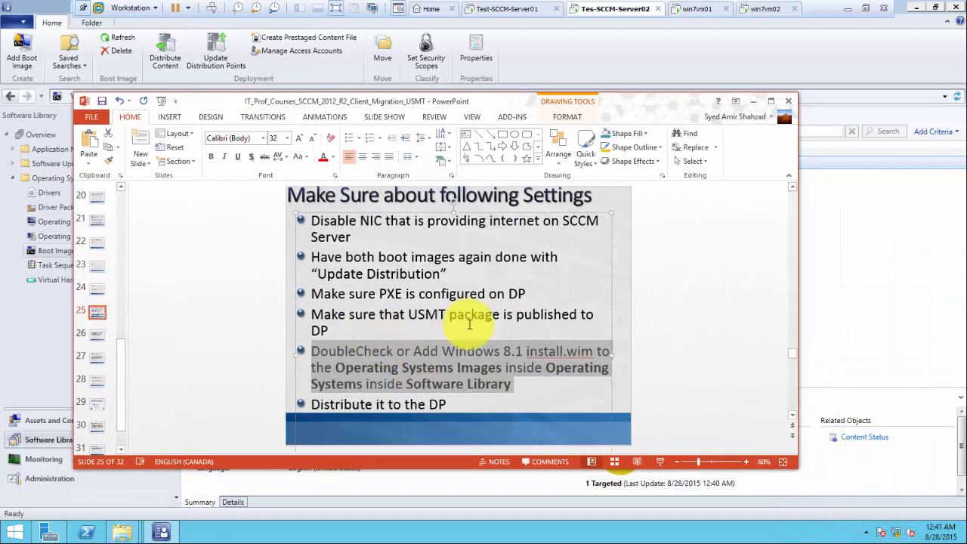
Step: Highlight the 'Make sure that USMT package is published to DP' bullet and drag PowerPoint aside
{"action": "left_click", "coordinate": [330, 330]}
{"action": "left_click_drag", "start_coordinate": [331, 330], "coordinate": [311, 321]}
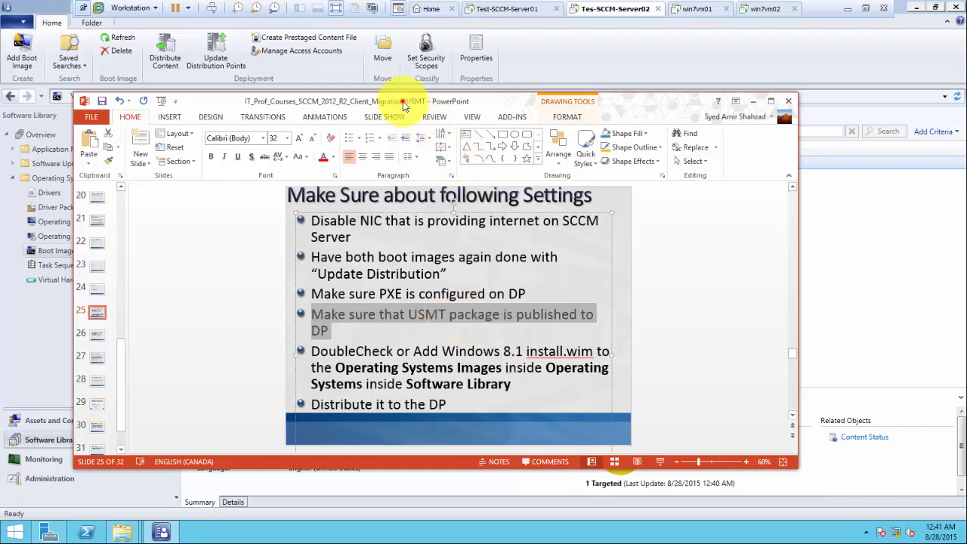
{"action": "left_click_drag", "start_coordinate": [403, 101], "coordinate": [966, 174]}
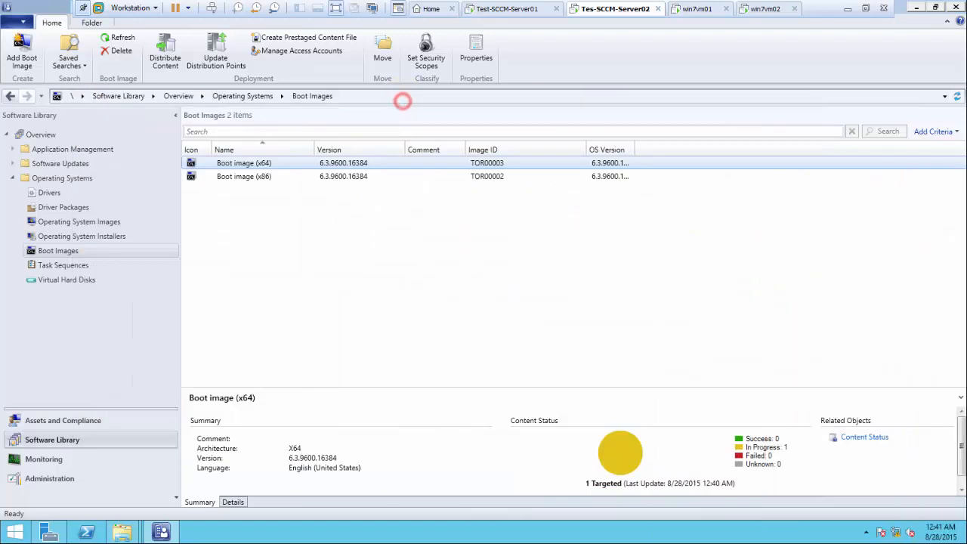
Step: Check distribution status of the x86 and x64 boot images, the client package and the USMT package
{"action": "left_click", "coordinate": [253, 250]}
{"action": "left_click", "coordinate": [241, 178]}
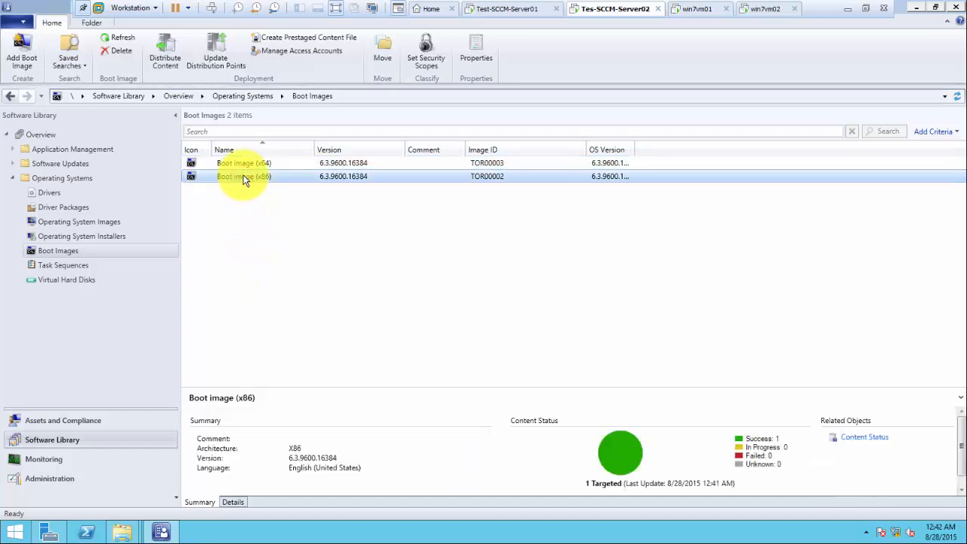
{"action": "left_click", "coordinate": [248, 163]}
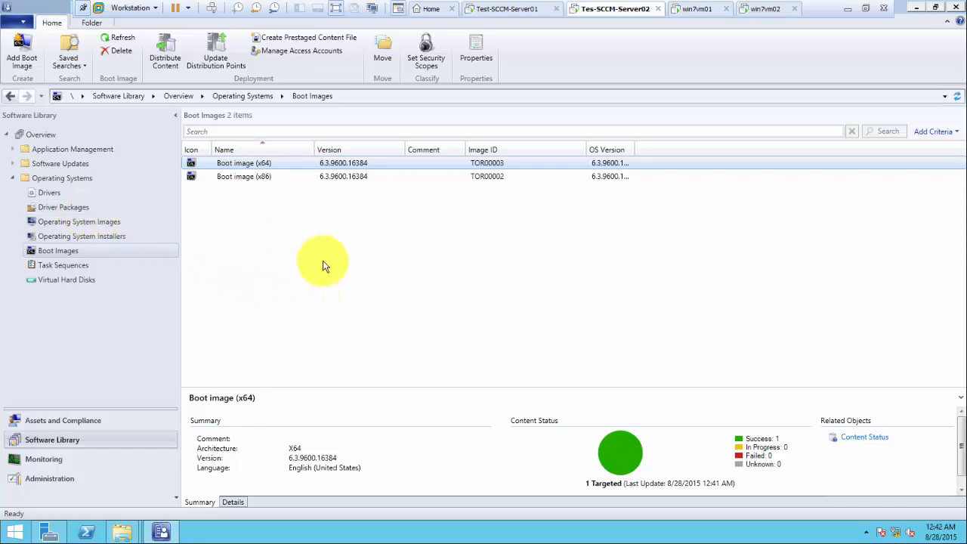
{"action": "left_click", "coordinate": [13, 150]}
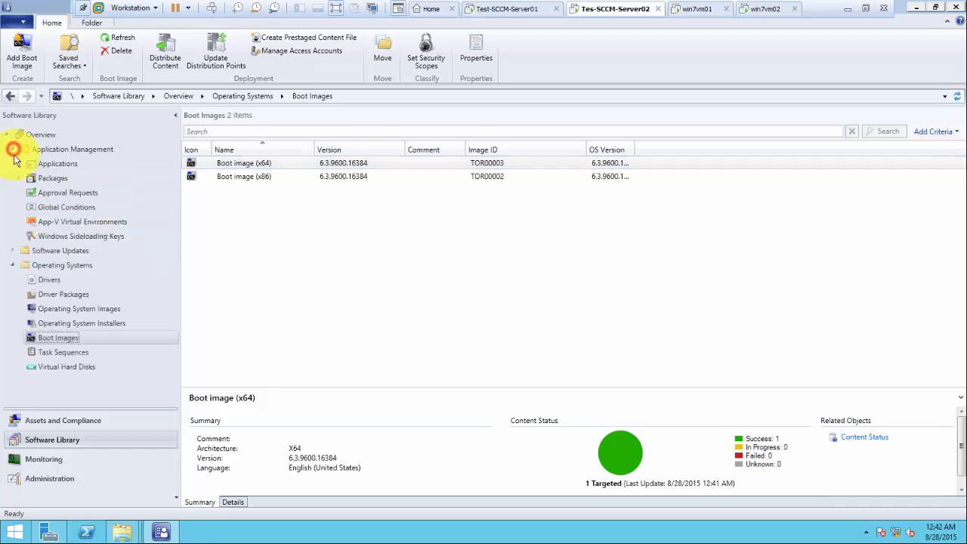
{"action": "left_click", "coordinate": [57, 181]}
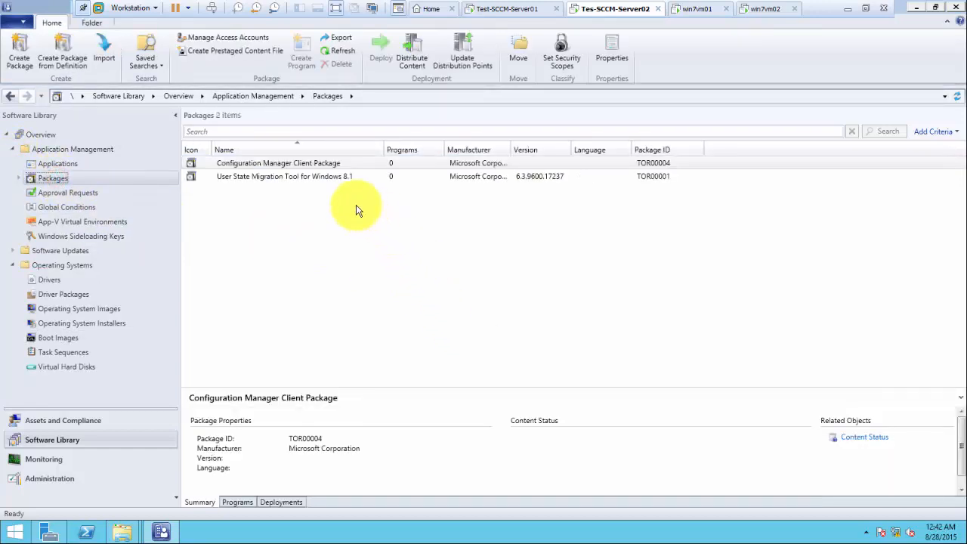
{"action": "left_click", "coordinate": [283, 164]}
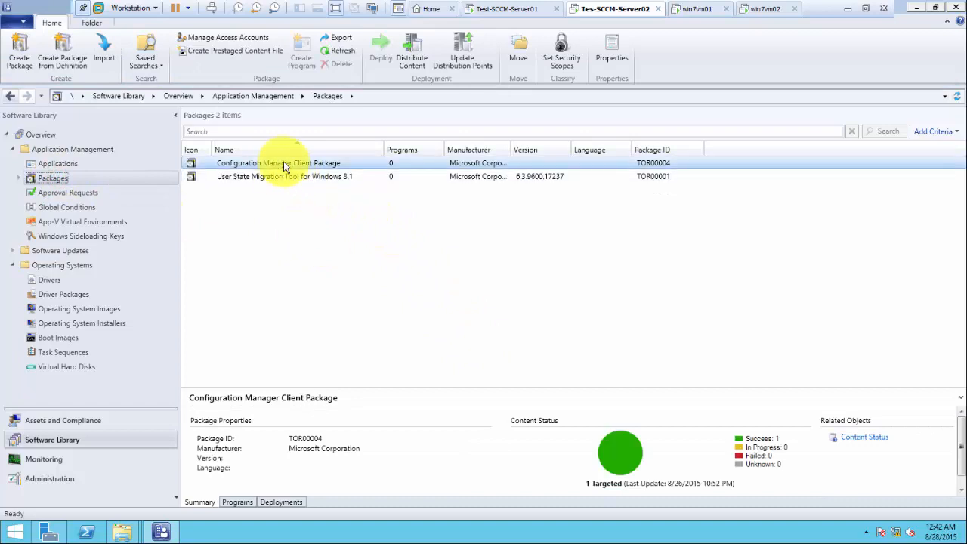
{"action": "left_click", "coordinate": [323, 178]}
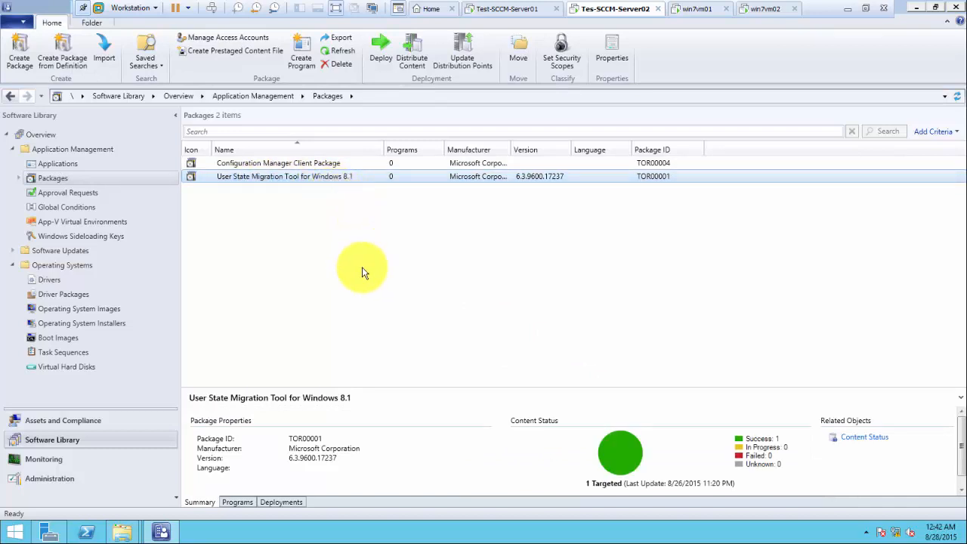
Step: Review the four Configuration Manager Updates packages, then return to the top-level Packages list
{"action": "left_click", "coordinate": [18, 178]}
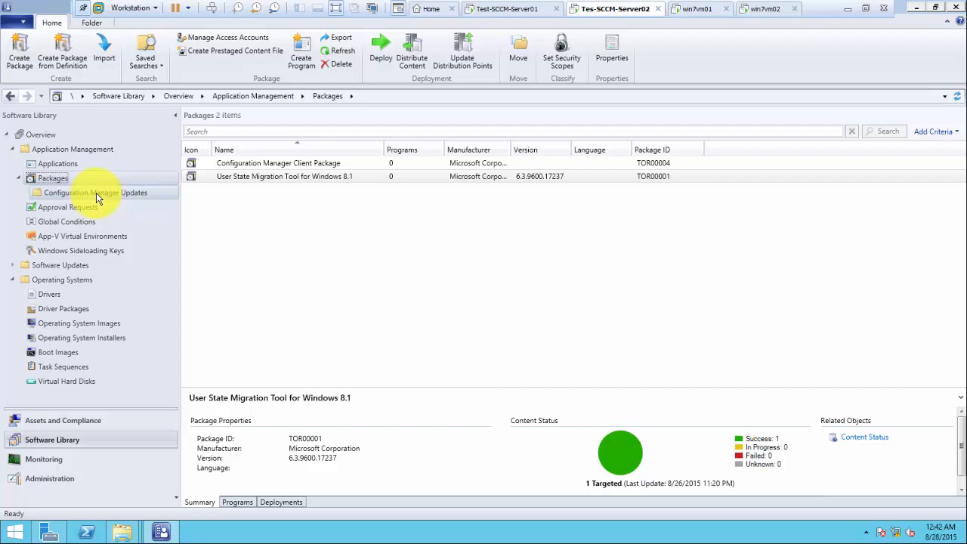
{"action": "left_click", "coordinate": [96, 192]}
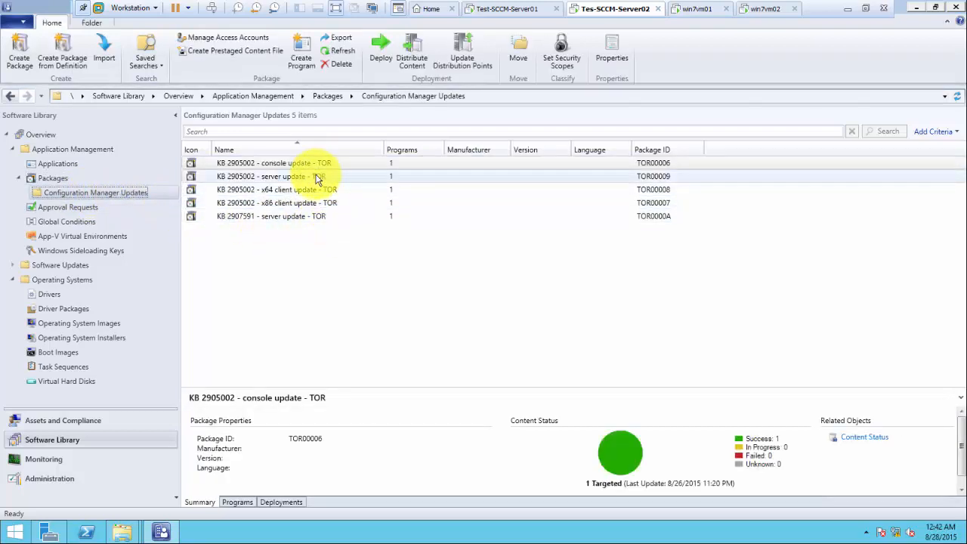
{"action": "left_click", "coordinate": [316, 177]}
{"action": "left_click", "coordinate": [315, 190]}
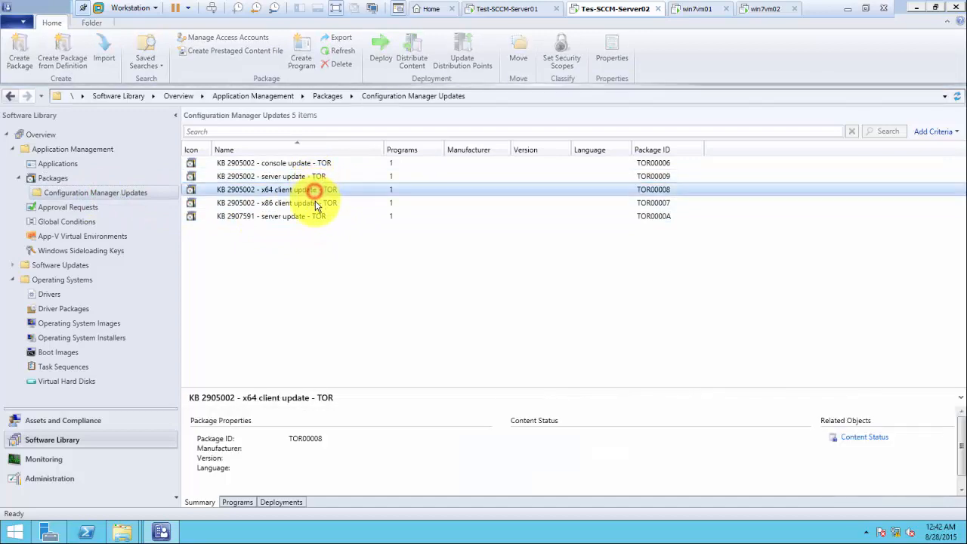
{"action": "left_click", "coordinate": [315, 203]}
{"action": "left_click", "coordinate": [309, 217]}
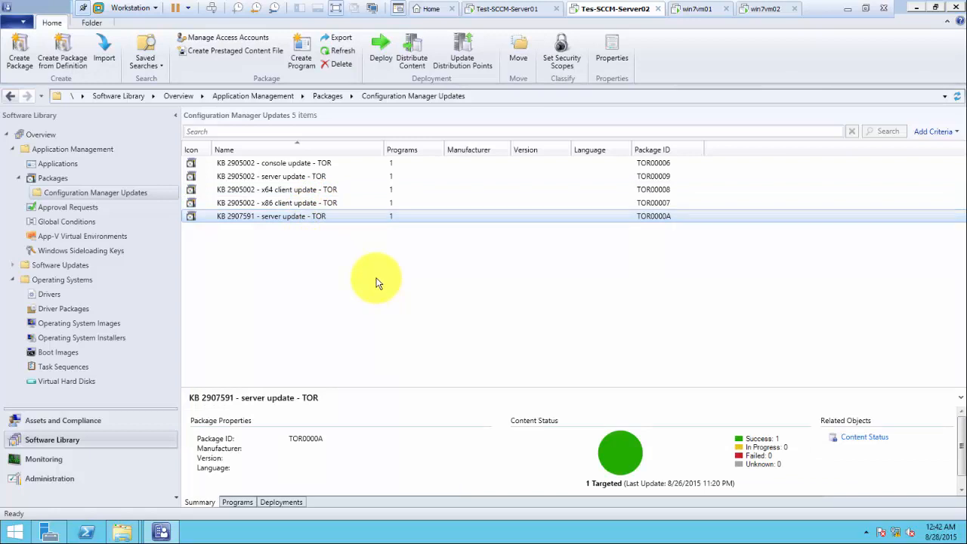
{"action": "left_click", "coordinate": [18, 181]}
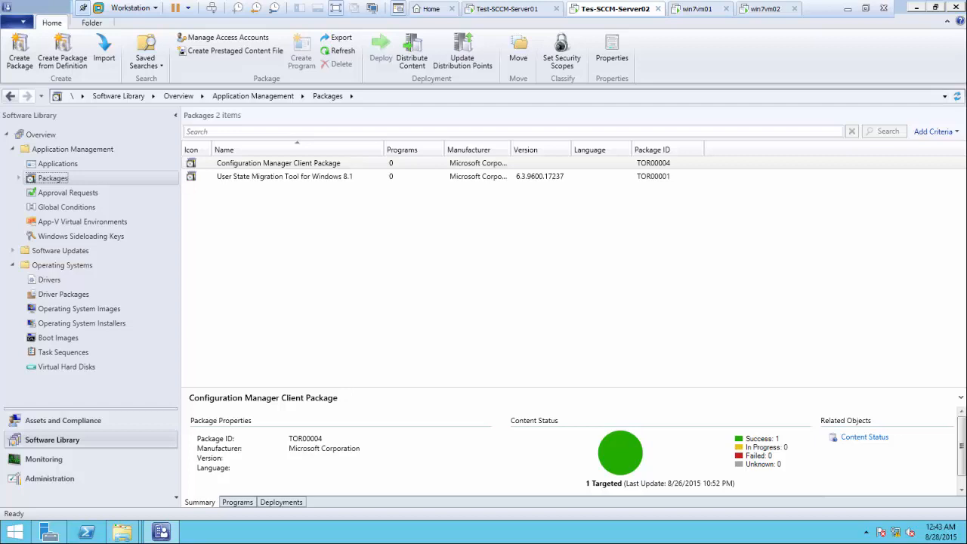
Step: View the WIN7VM01 client's details under Assets and Compliance Devices
{"action": "left_click", "coordinate": [73, 421]}
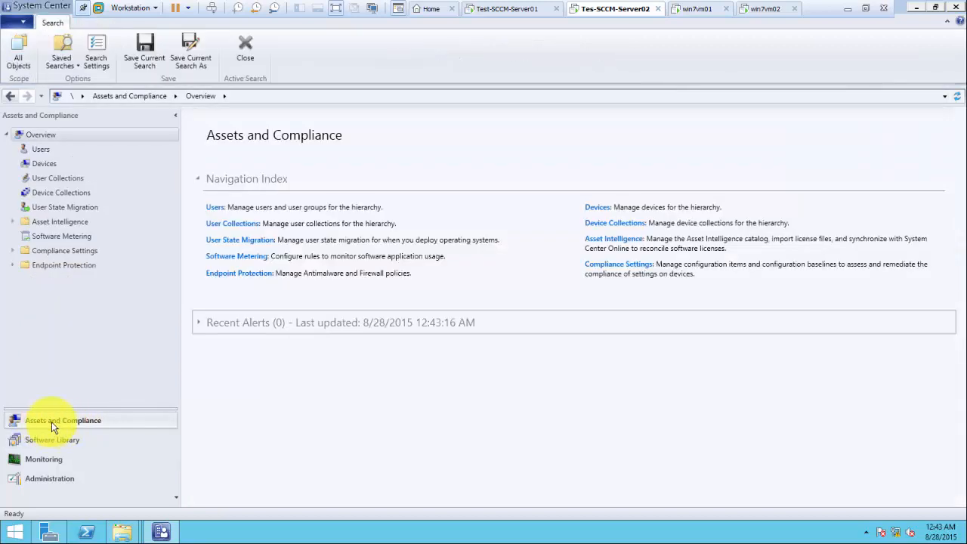
{"action": "left_click", "coordinate": [54, 165]}
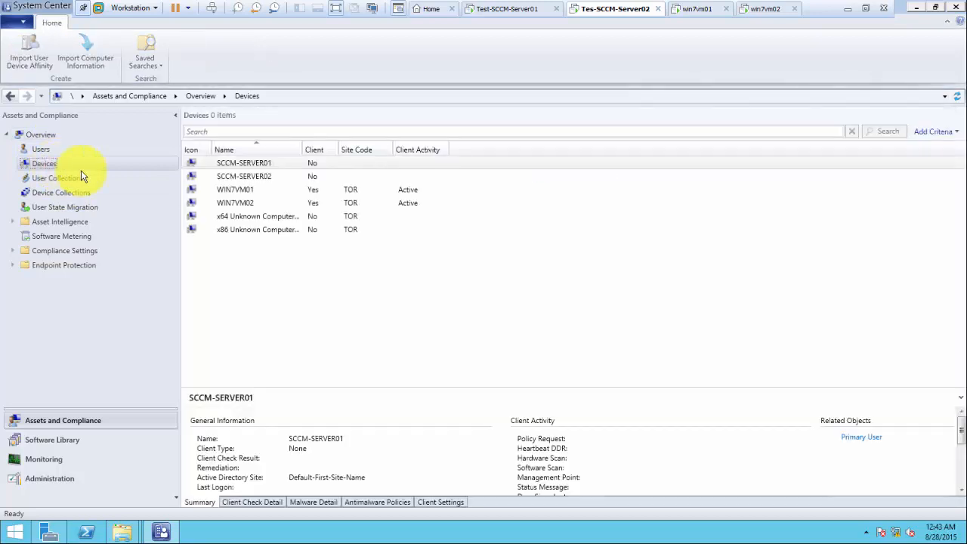
{"action": "left_click", "coordinate": [230, 192]}
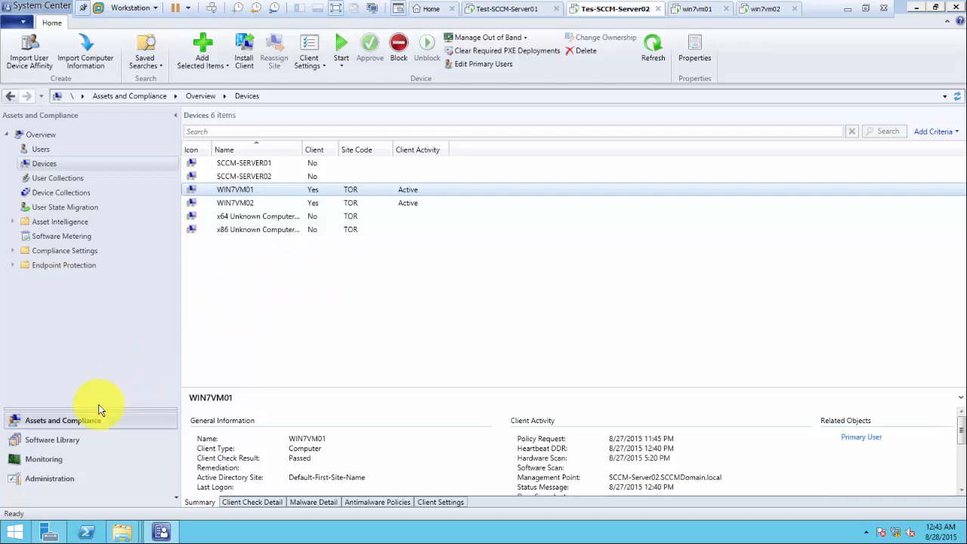
Step: Return to Software Library and show the empty Applications list
{"action": "left_click", "coordinate": [63, 441]}
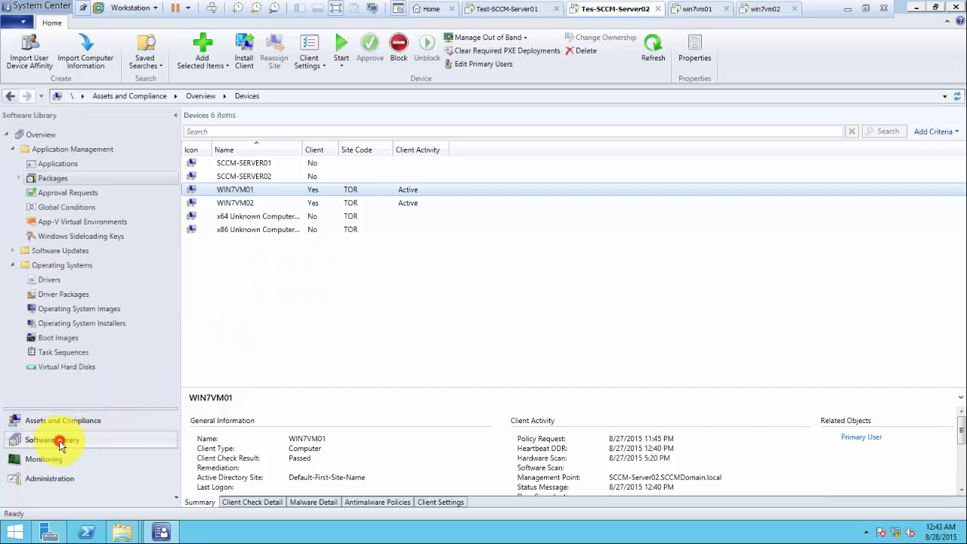
{"action": "left_click", "coordinate": [58, 164]}
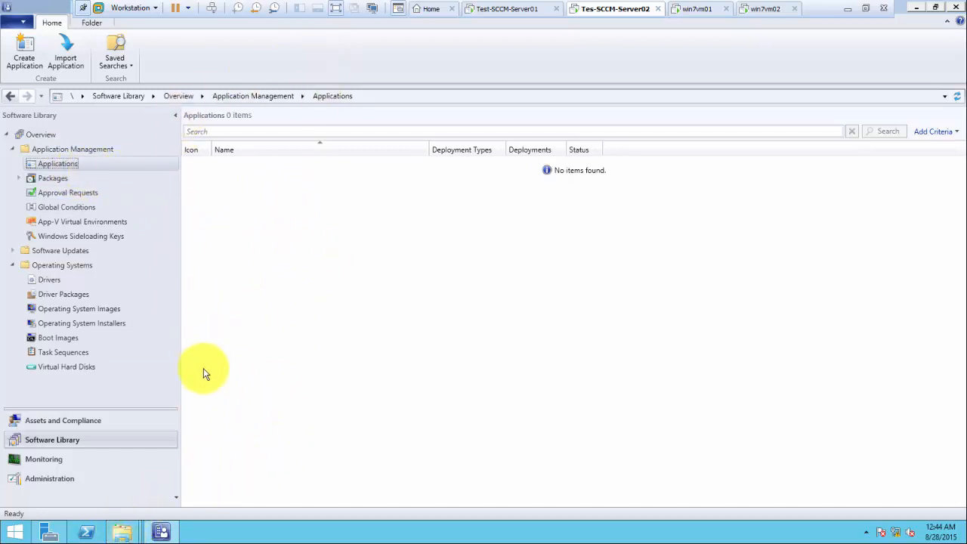
{"action": "mouse_move", "coordinate": [121, 536]}
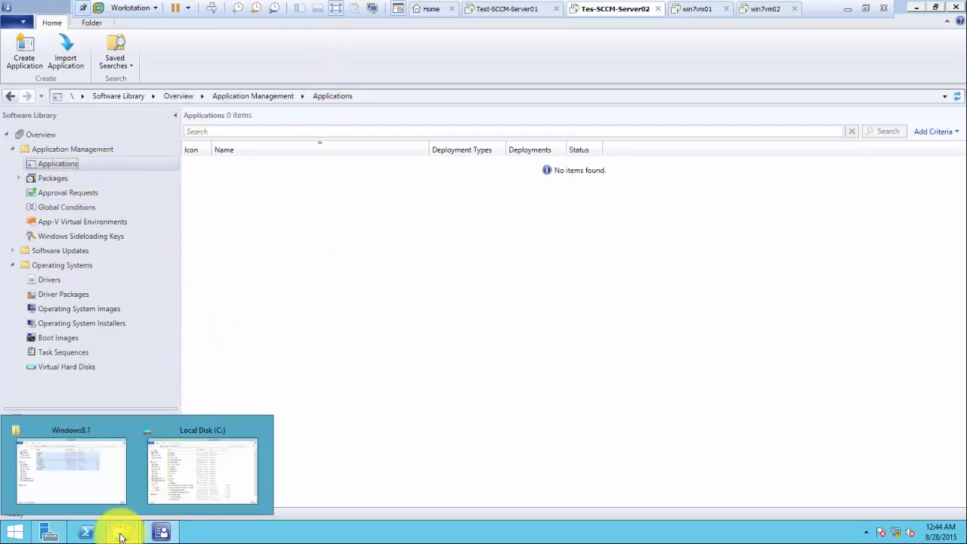
Step: Create a new folder named 'Apps' inside C:\source
{"action": "left_click", "coordinate": [188, 428]}
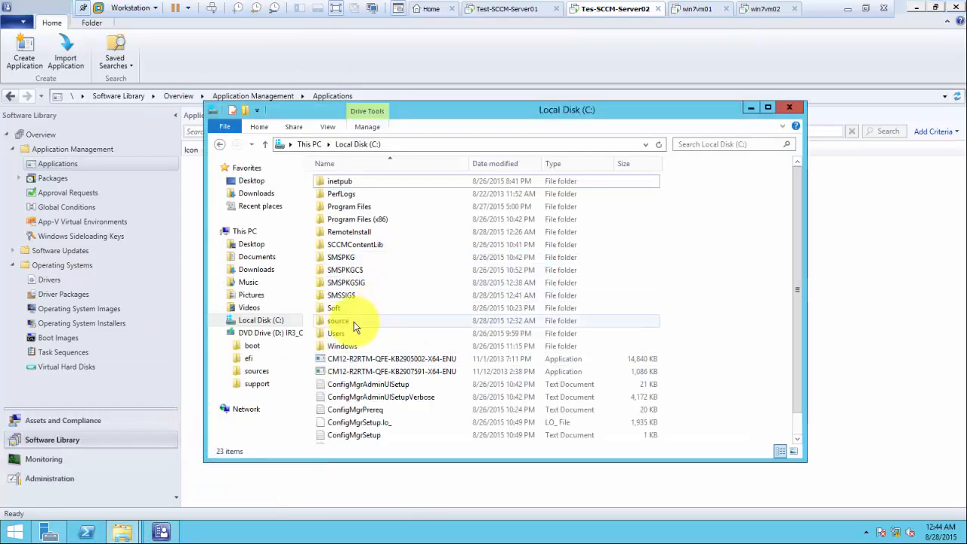
{"action": "double_click", "coordinate": [338, 307]}
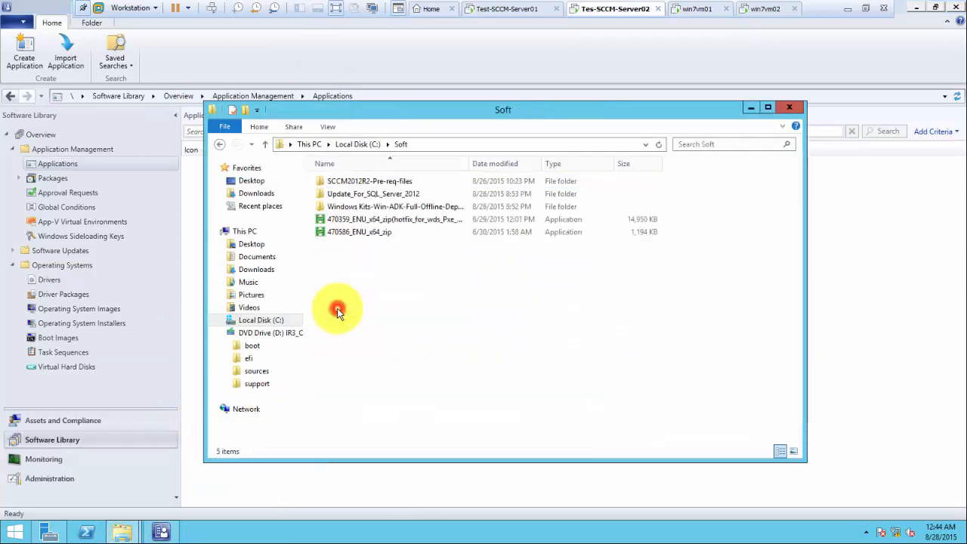
{"action": "left_click", "coordinate": [357, 144]}
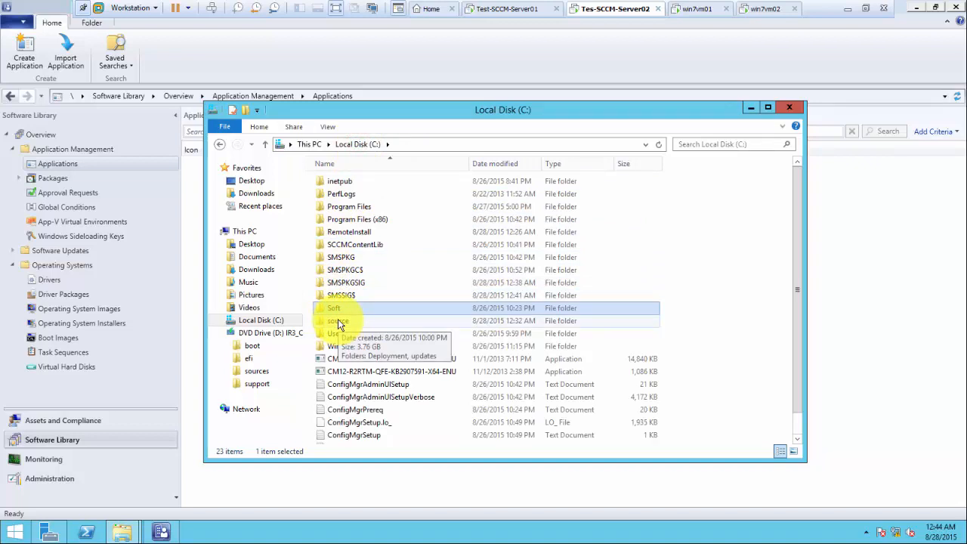
{"action": "double_click", "coordinate": [337, 320]}
{"action": "right_click", "coordinate": [363, 229]}
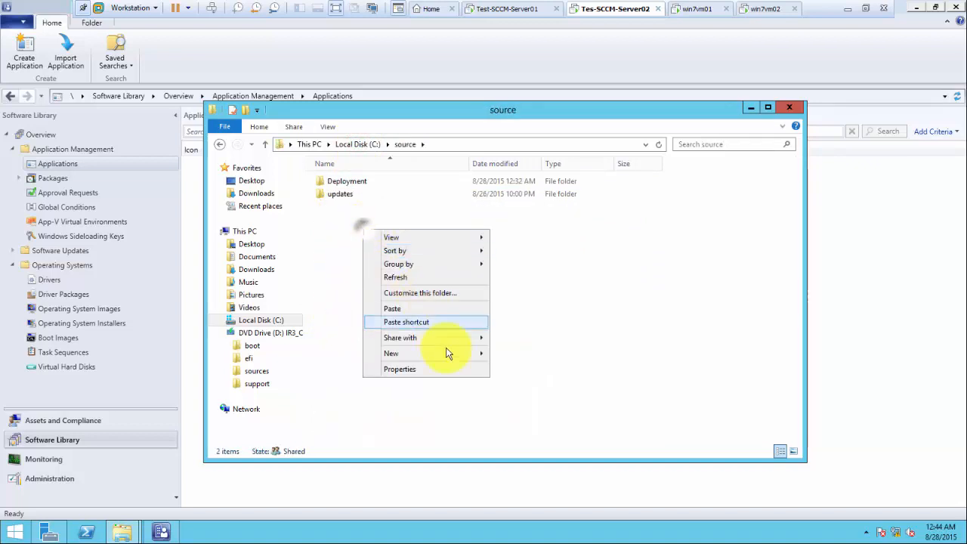
{"action": "mouse_move", "coordinate": [456, 353]}
{"action": "left_click", "coordinate": [501, 354]}
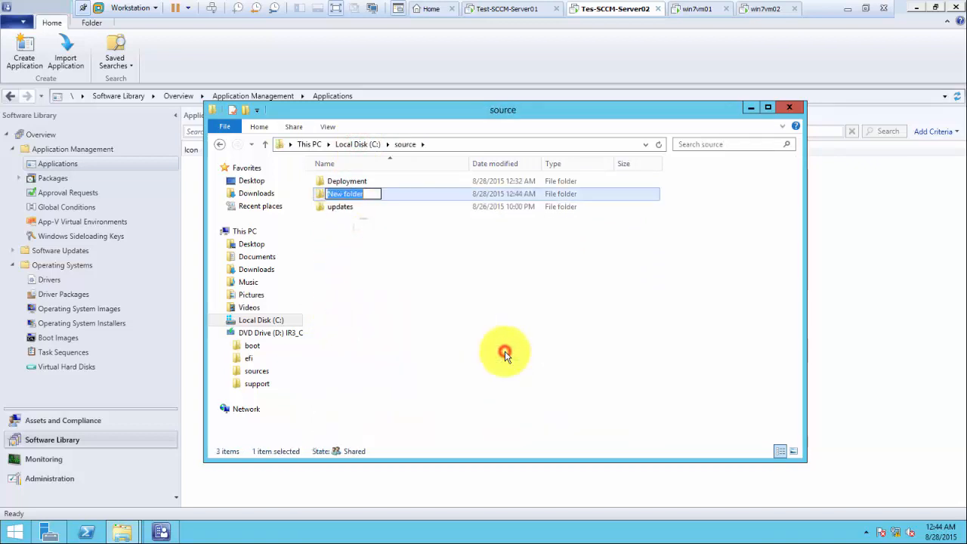
{"action": "type", "text": "Apps"}
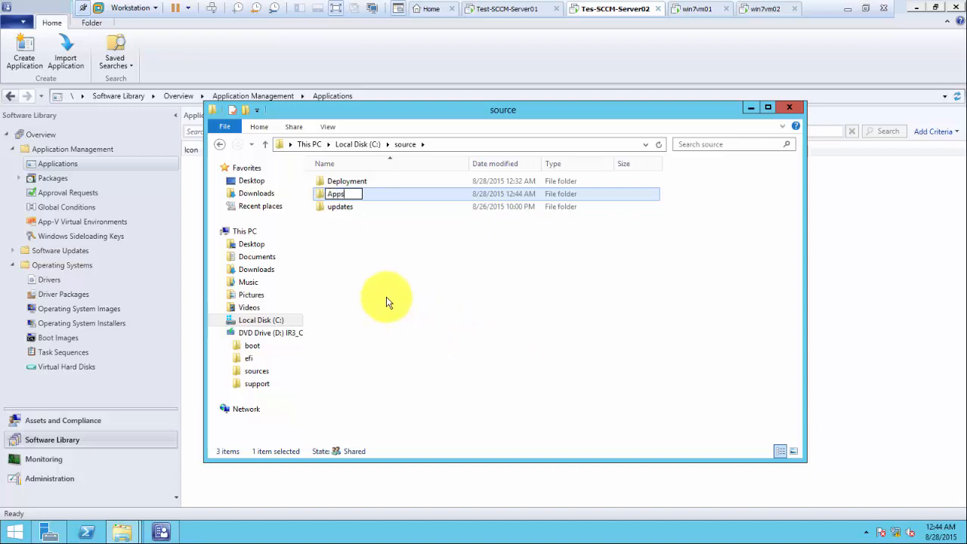
{"action": "left_click", "coordinate": [377, 254]}
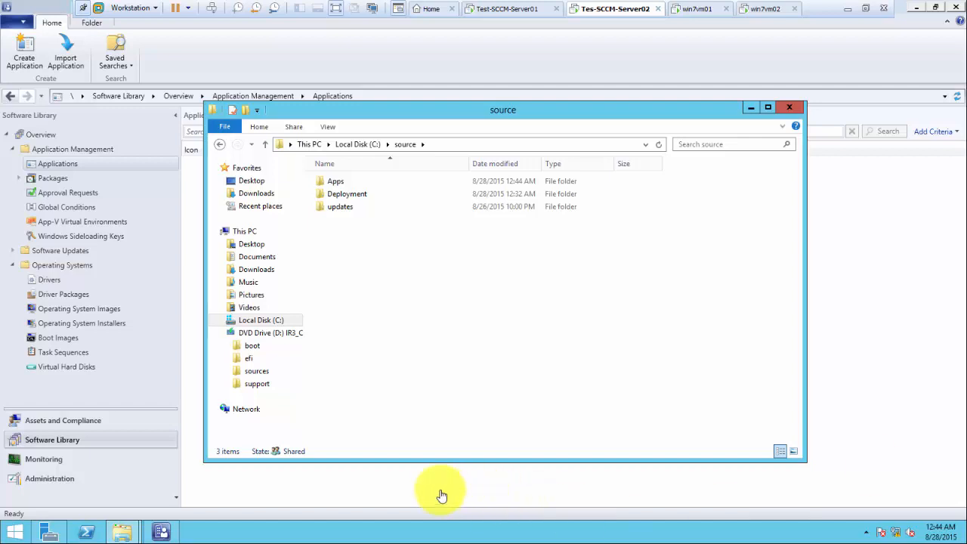
Step: Paste the Foxit Reader and Chrome installers into Apps and minimize the window
{"action": "double_click", "coordinate": [330, 179]}
{"action": "right_click", "coordinate": [342, 195]}
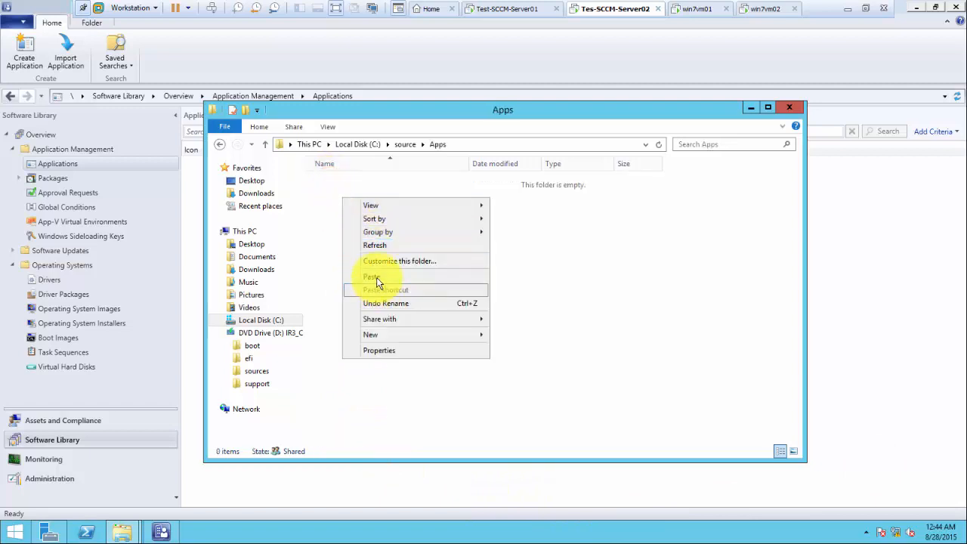
{"action": "left_click", "coordinate": [374, 277]}
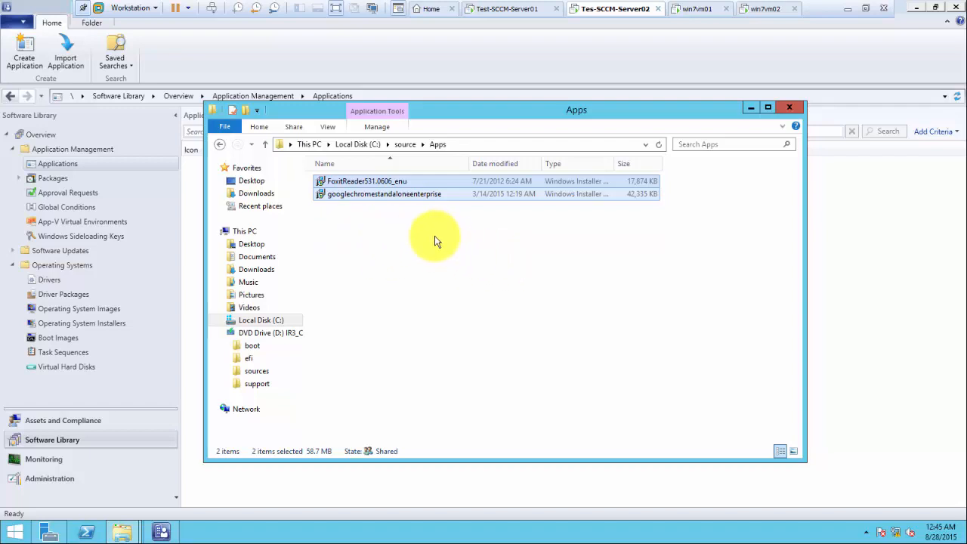
{"action": "left_click", "coordinate": [750, 109]}
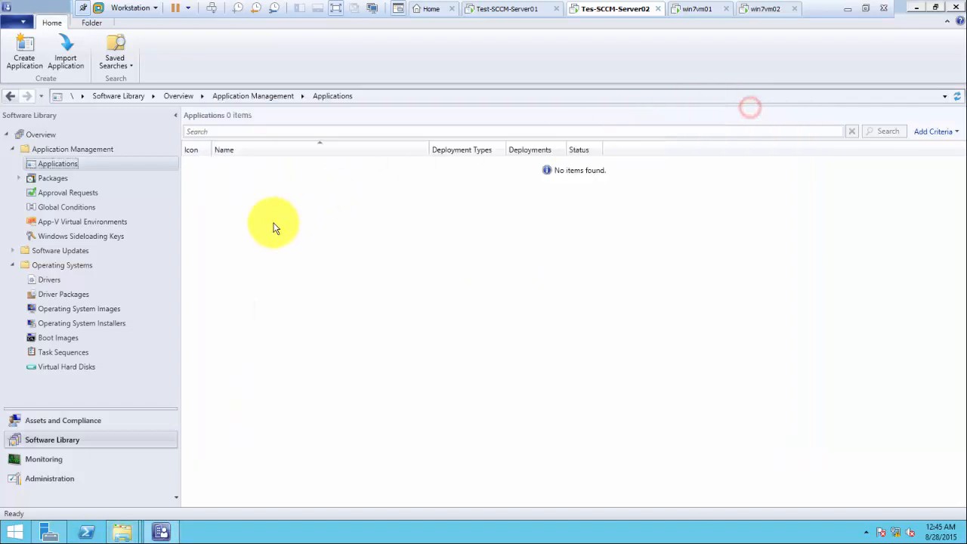
Step: Launch the Create Application Wizard from the Applications node
{"action": "right_click", "coordinate": [69, 165]}
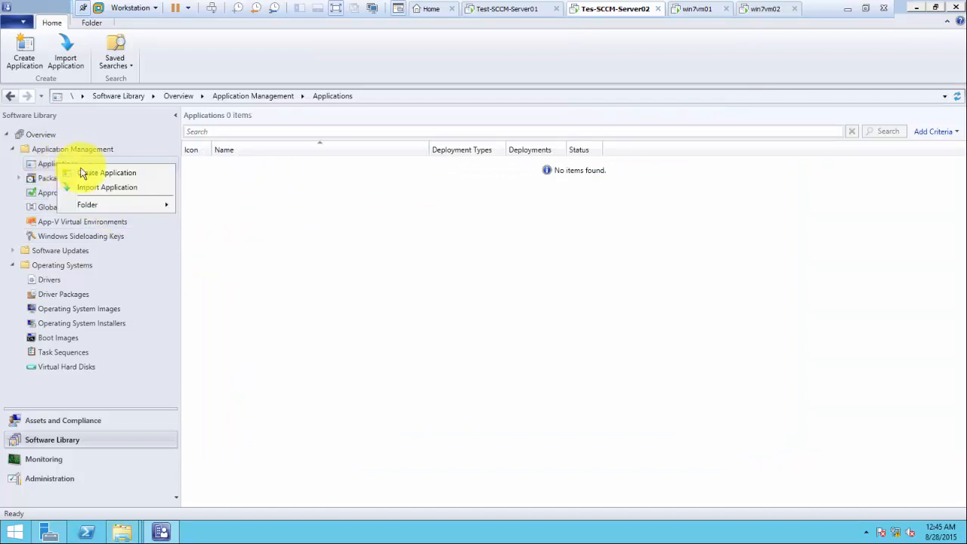
{"action": "left_click", "coordinate": [228, 190]}
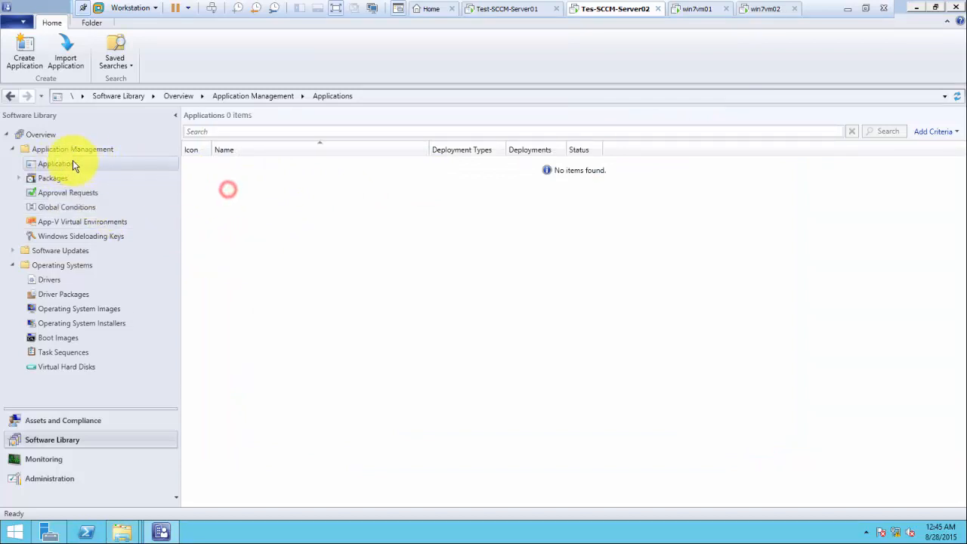
{"action": "right_click", "coordinate": [66, 162]}
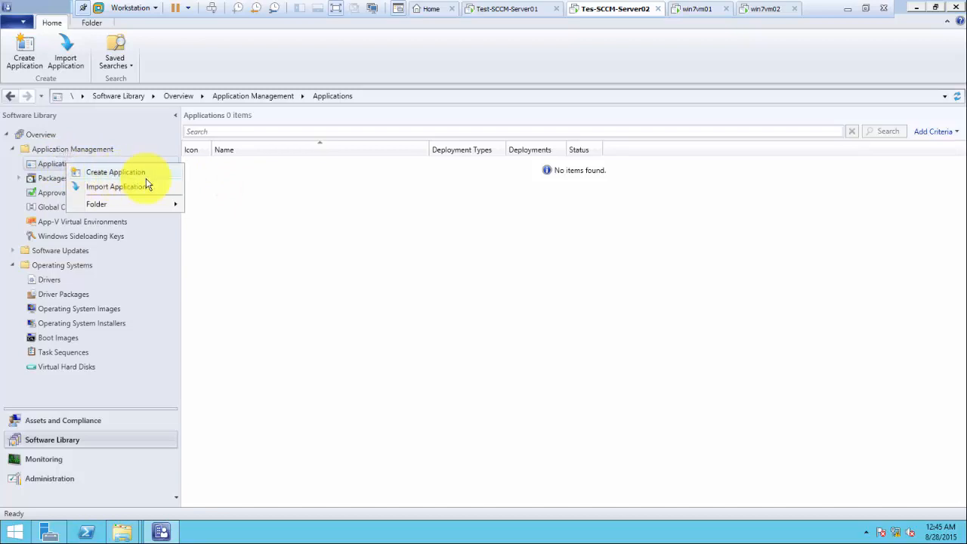
{"action": "left_click", "coordinate": [132, 176]}
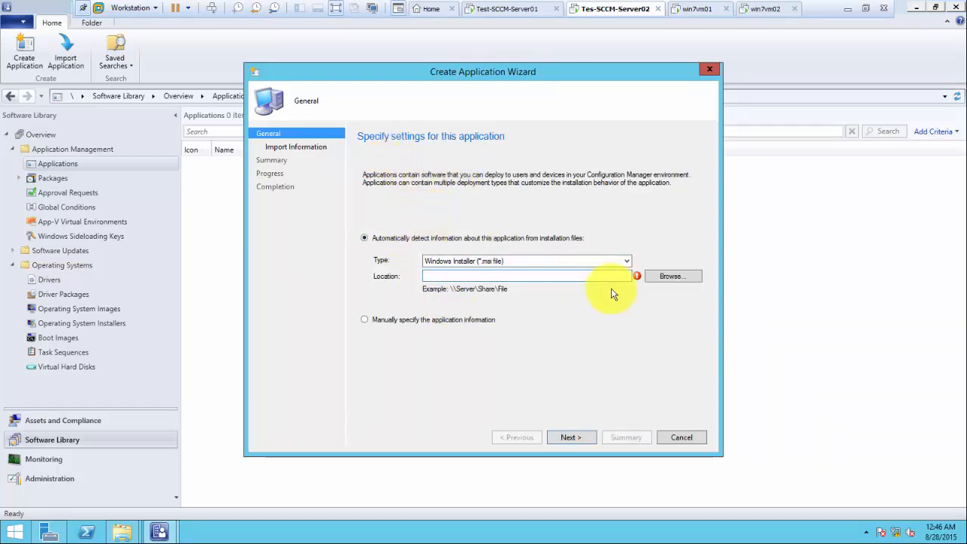
Step: Set the installer location to \\sccm-server02\source\Apps\googlechromestandaloneenterprise.msi
{"action": "left_click", "coordinate": [474, 276]}
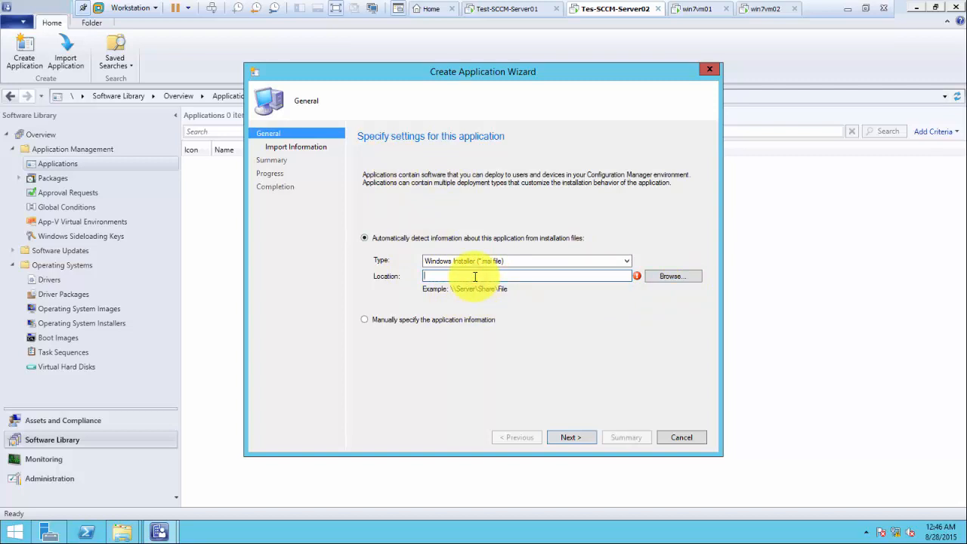
{"action": "type", "text": "\\\\"}
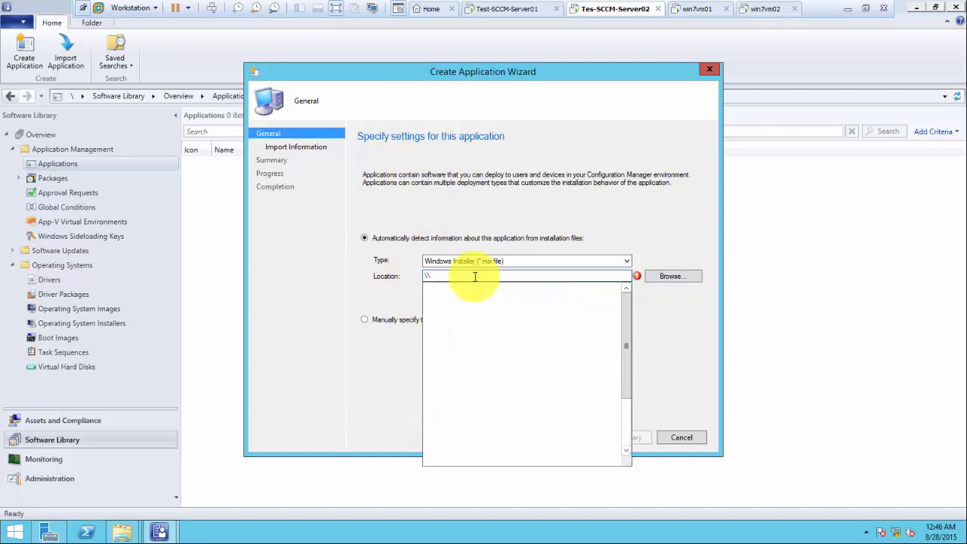
{"action": "type", "text": "sccm-se"}
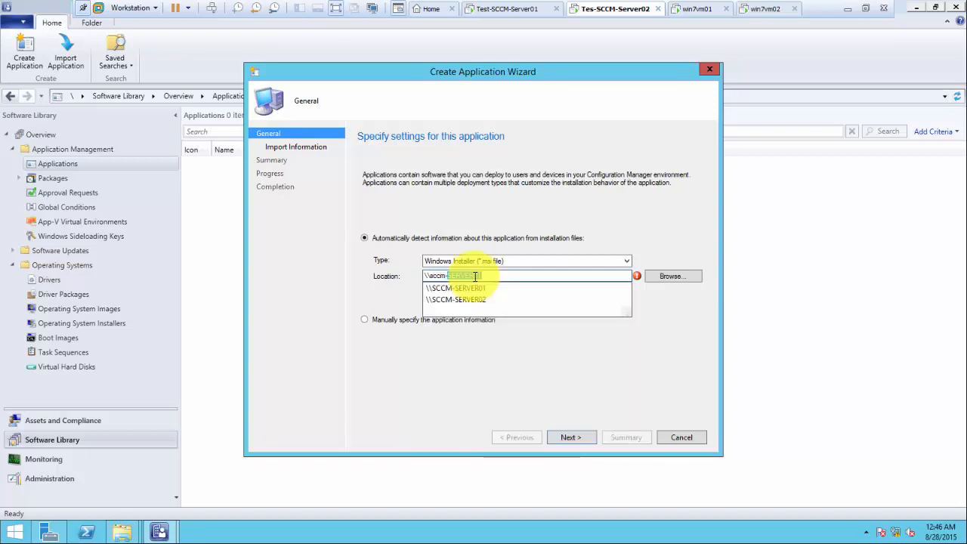
{"action": "type", "text": "rver02\\"}
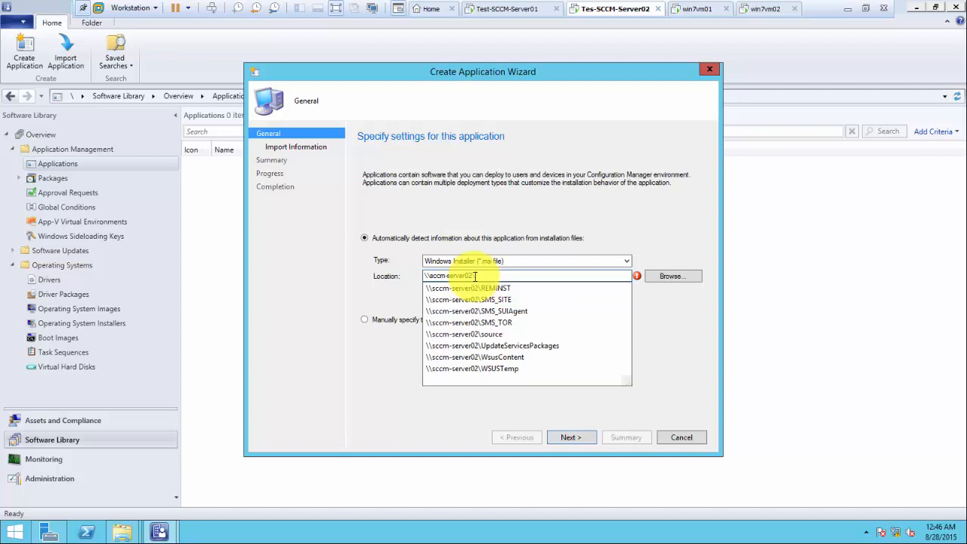
{"action": "key", "text": "Down"}
{"action": "key", "text": "Down"}
{"action": "key", "text": "Down"}
{"action": "key", "text": "Down"}
{"action": "key", "text": "Down"}
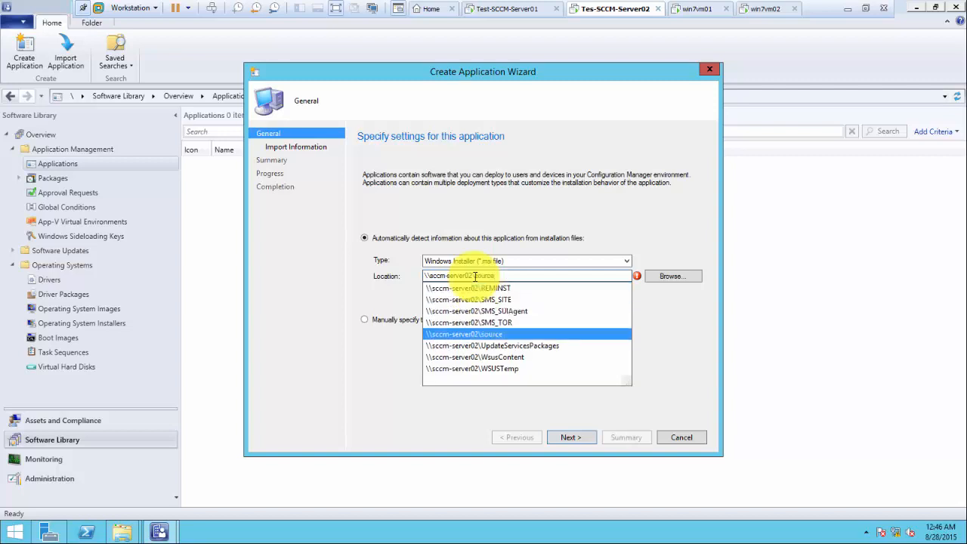
{"action": "type", "text": "\\"}
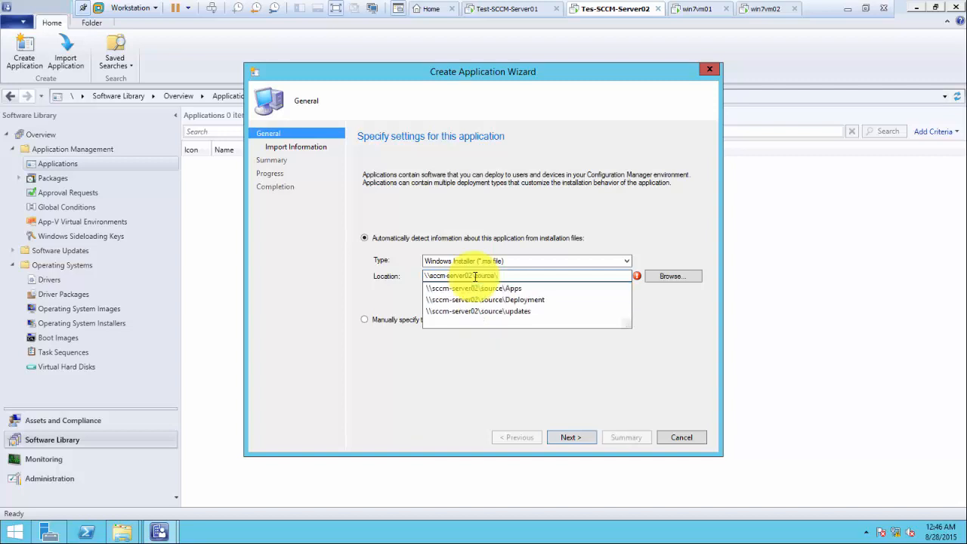
{"action": "key", "text": "Down"}
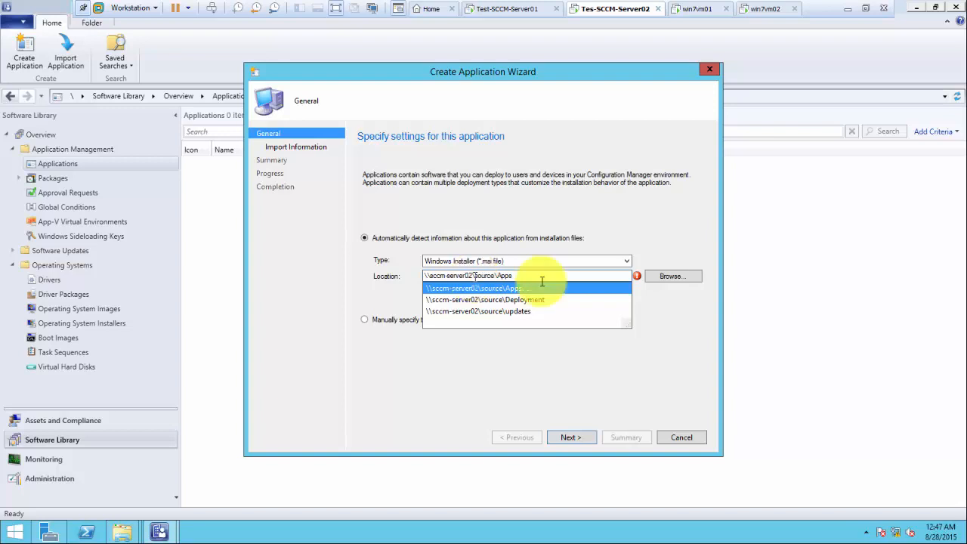
{"action": "left_click", "coordinate": [670, 276]}
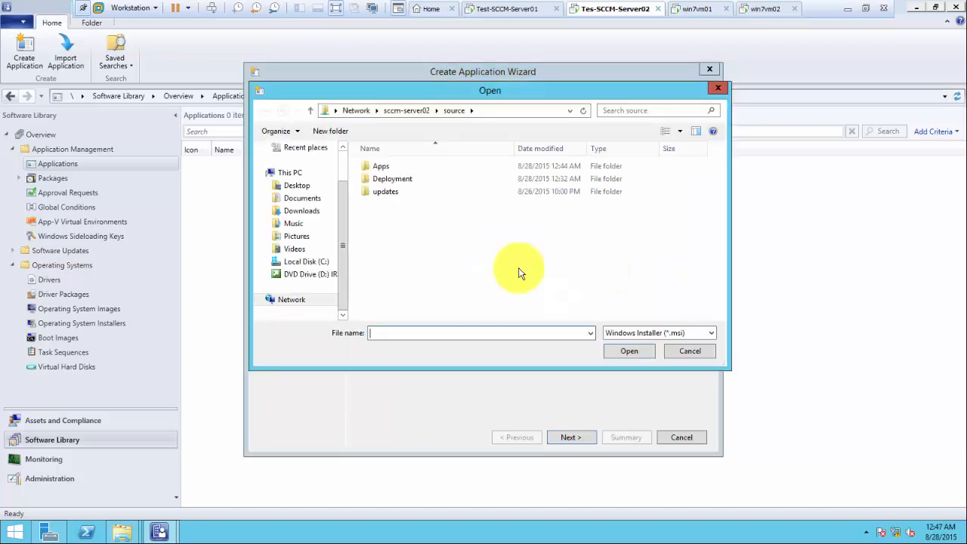
{"action": "double_click", "coordinate": [382, 167]}
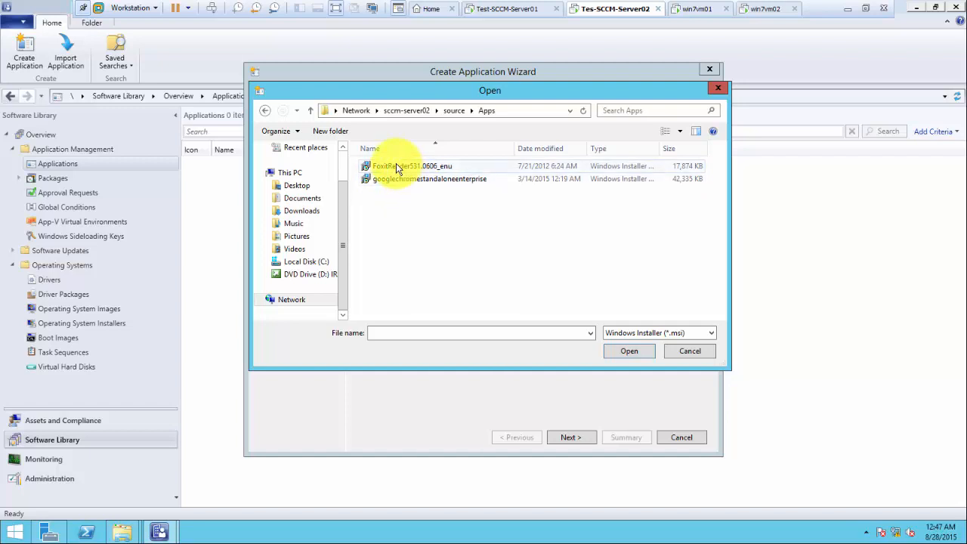
{"action": "double_click", "coordinate": [398, 181]}
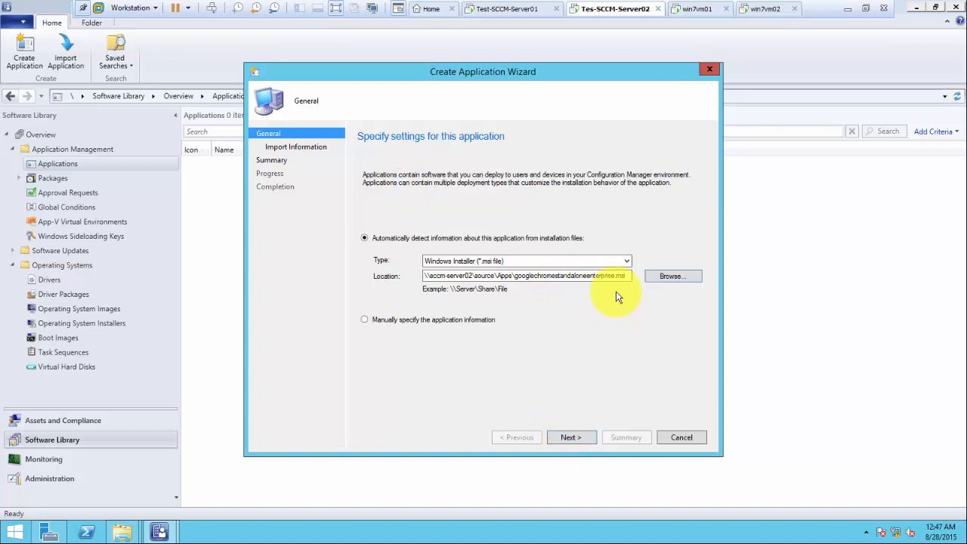
Step: Import the Chrome MSI details, enter 'oo' as Publisher, and run the wizard through Summary
{"action": "left_click", "coordinate": [568, 438]}
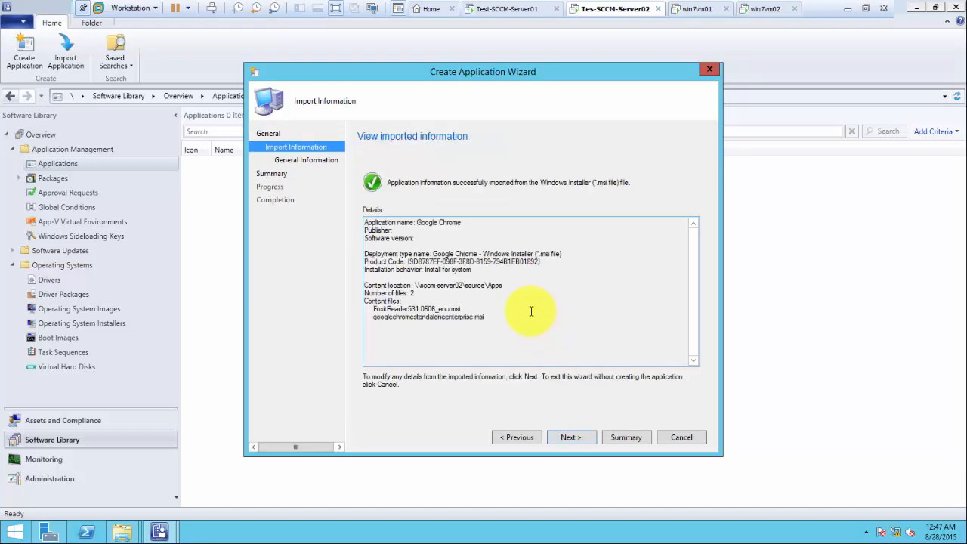
{"action": "left_click", "coordinate": [568, 438]}
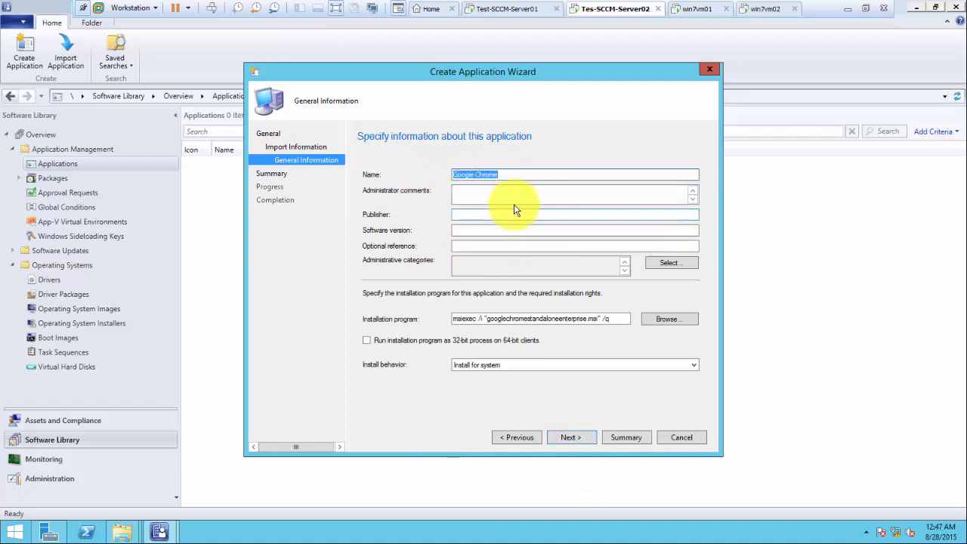
{"action": "left_click", "coordinate": [466, 215]}
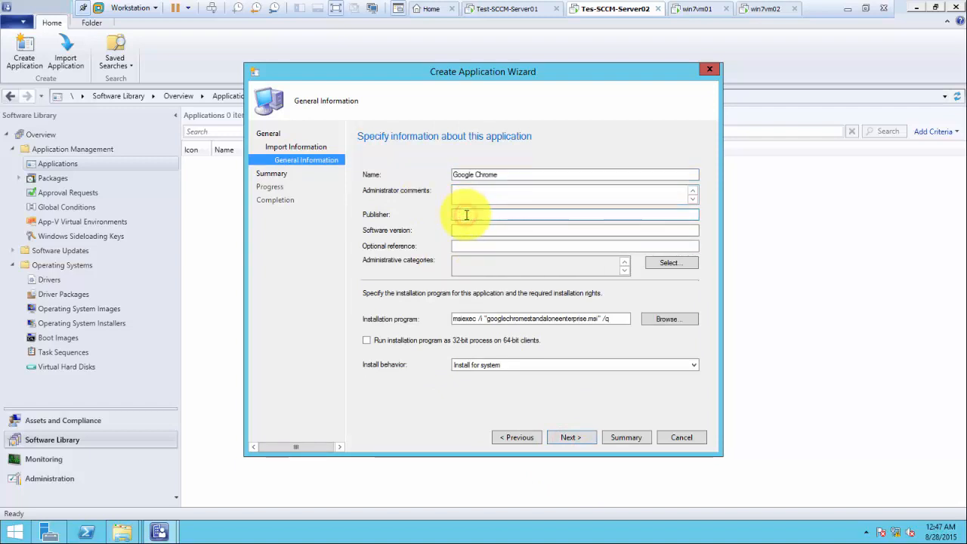
{"action": "type", "text": "oogle"}
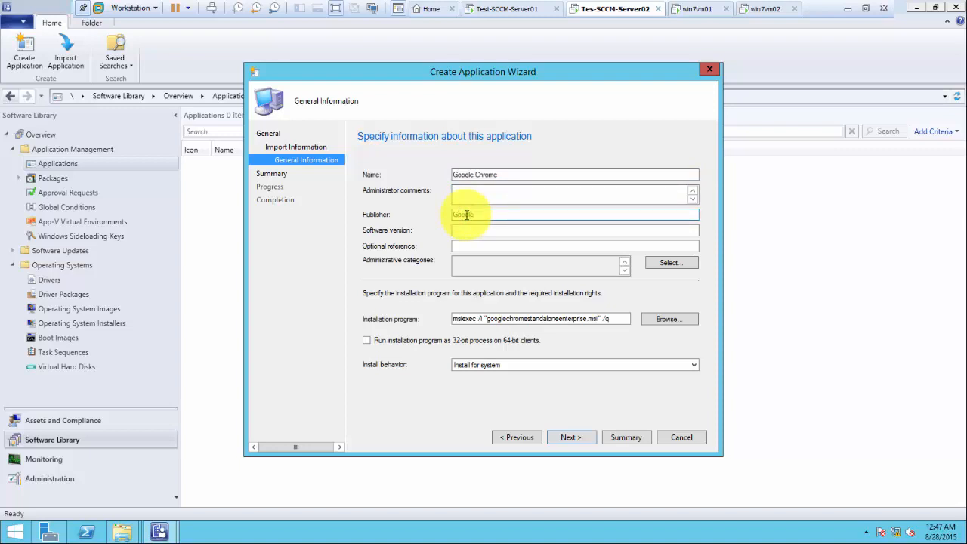
{"action": "left_click", "coordinate": [556, 440]}
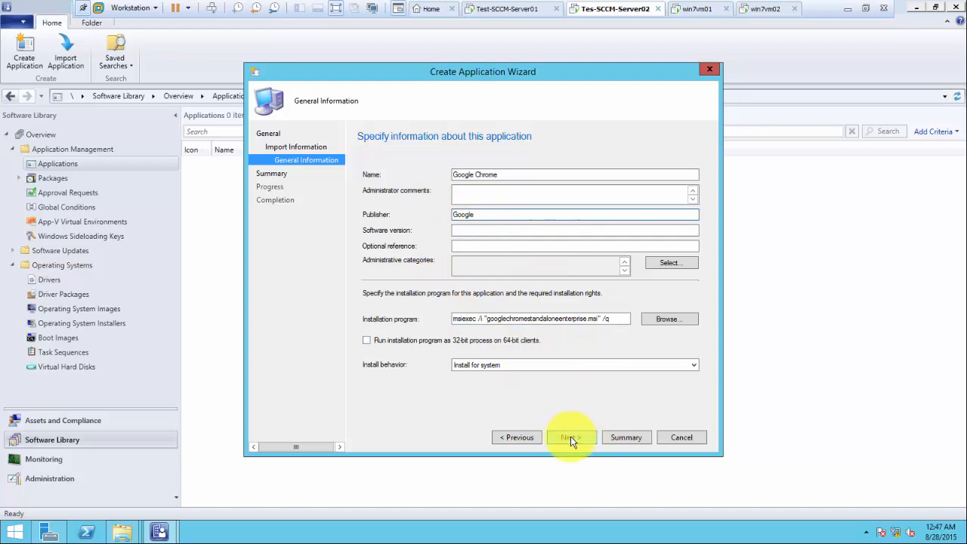
{"action": "left_click", "coordinate": [573, 444]}
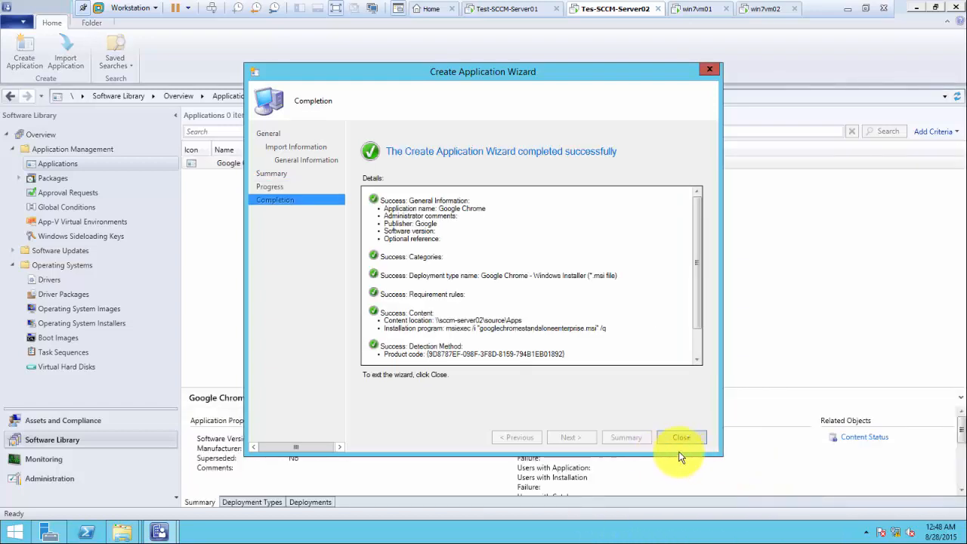
Step: Close the wizard and check Google Chrome's Content Status showing 0 targeted
{"action": "left_click", "coordinate": [684, 436]}
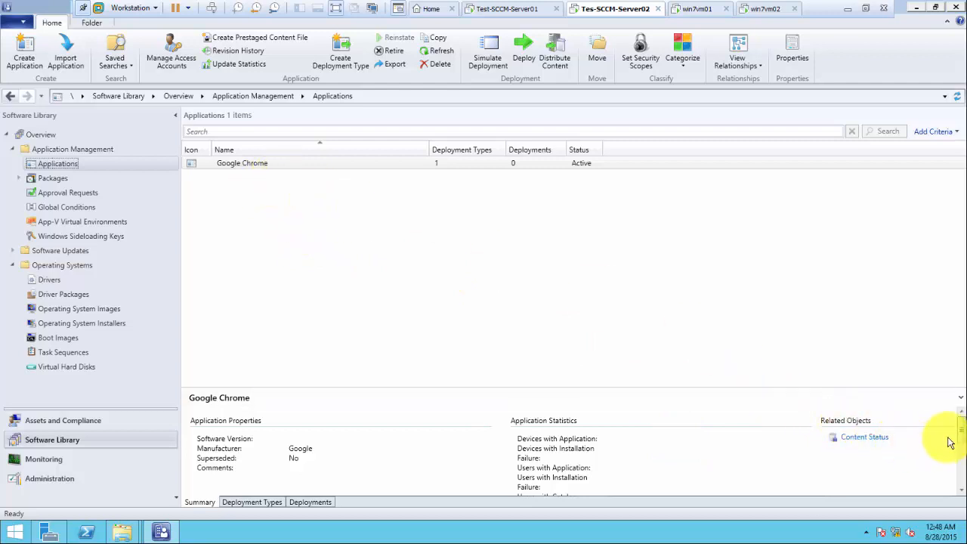
{"action": "left_click_drag", "start_coordinate": [958, 425], "coordinate": [963, 481]}
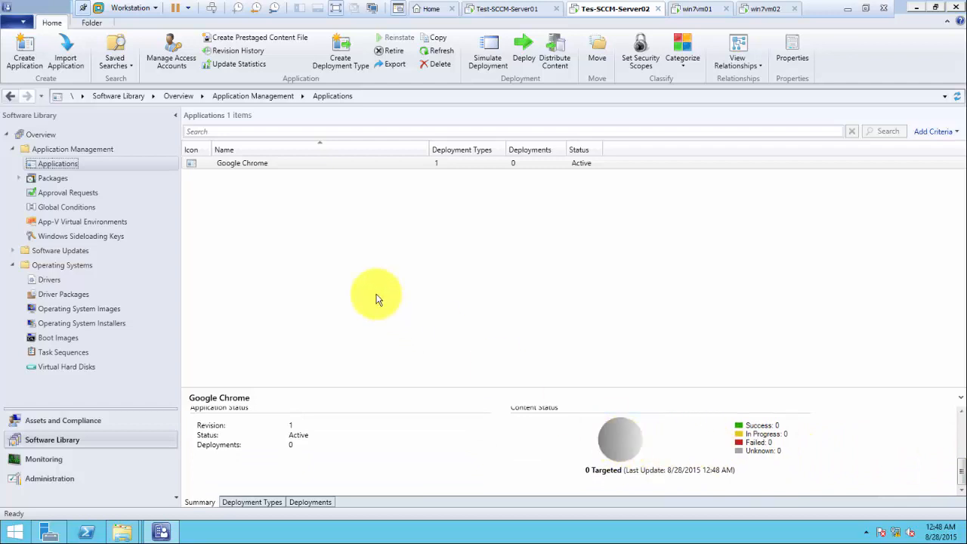
{"action": "right_click", "coordinate": [250, 169]}
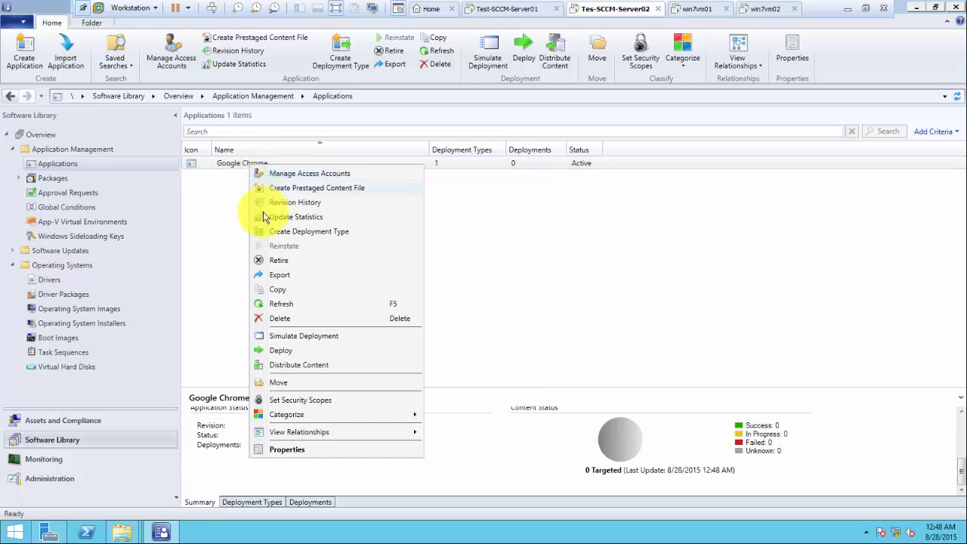
Step: Distribute Google Chrome's content to the SCCM-SERVER02 distribution point
{"action": "left_click", "coordinate": [301, 367]}
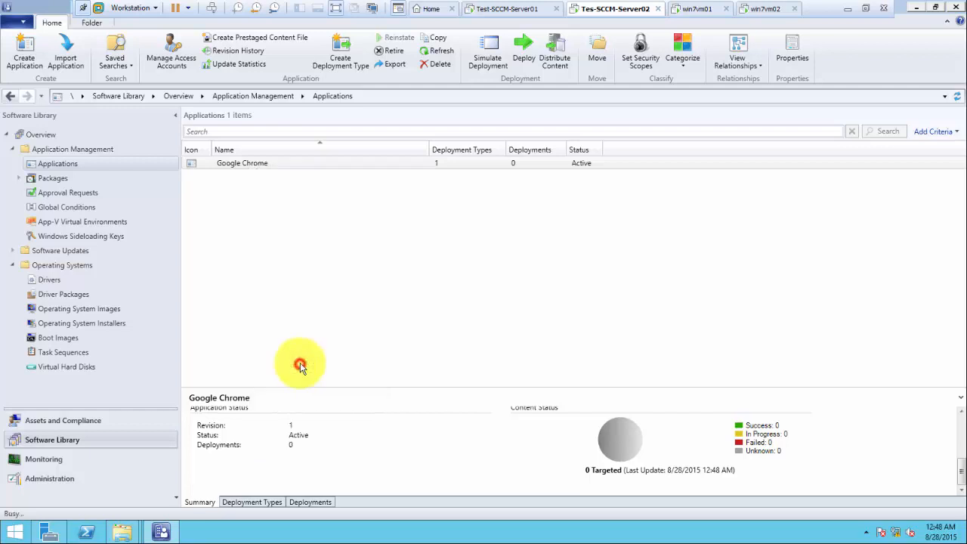
{"action": "left_click", "coordinate": [555, 426]}
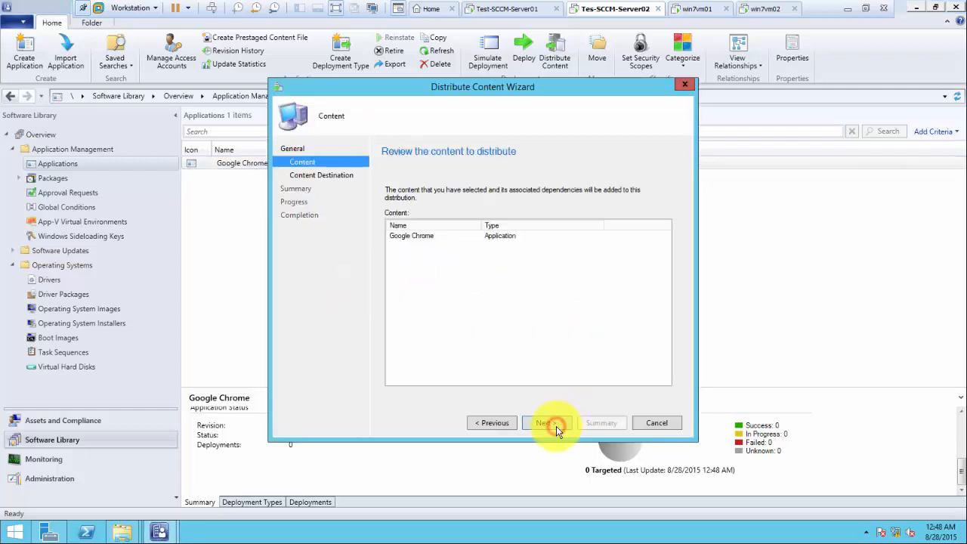
{"action": "left_click", "coordinate": [557, 427]}
{"action": "left_click", "coordinate": [648, 239]}
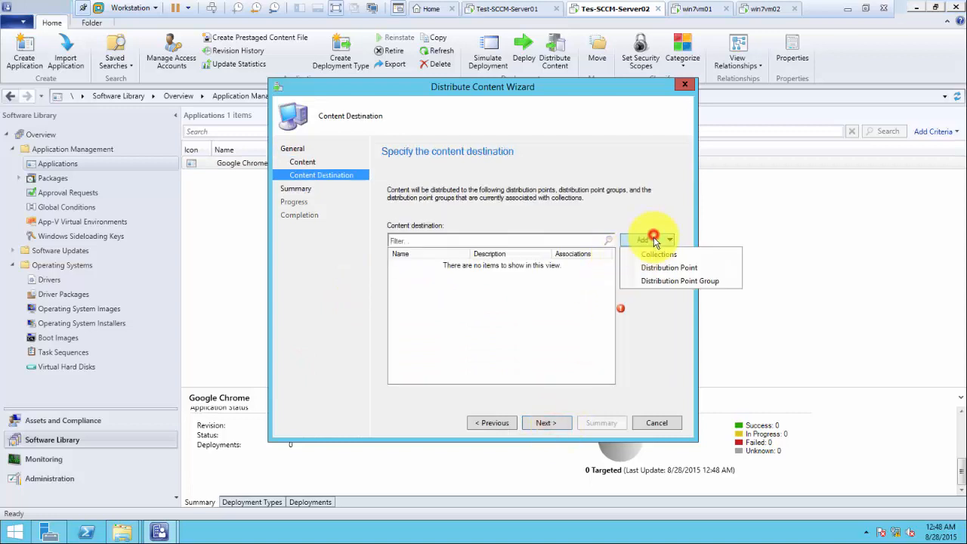
{"action": "left_click", "coordinate": [651, 268]}
{"action": "left_click", "coordinate": [348, 243]}
{"action": "left_click", "coordinate": [546, 370]}
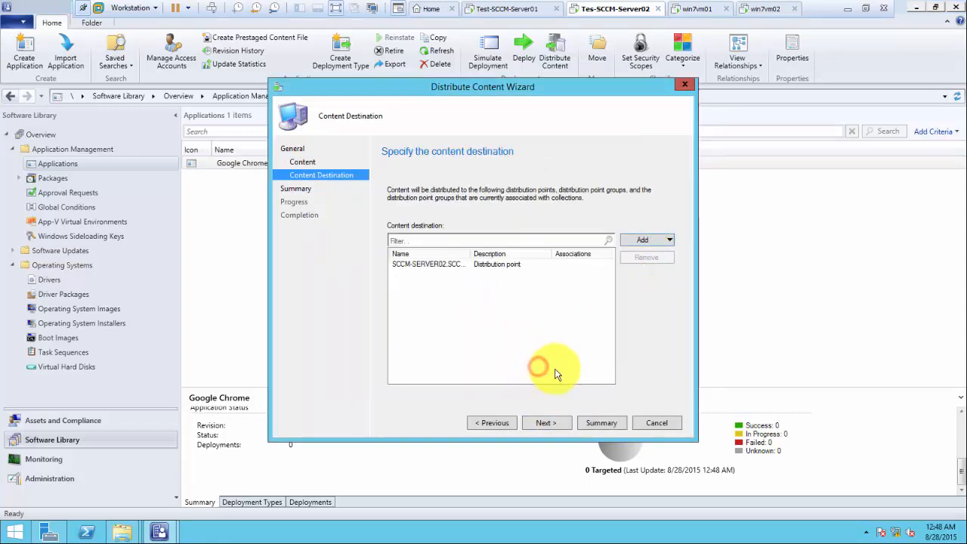
{"action": "left_click", "coordinate": [547, 425]}
{"action": "left_click", "coordinate": [547, 425]}
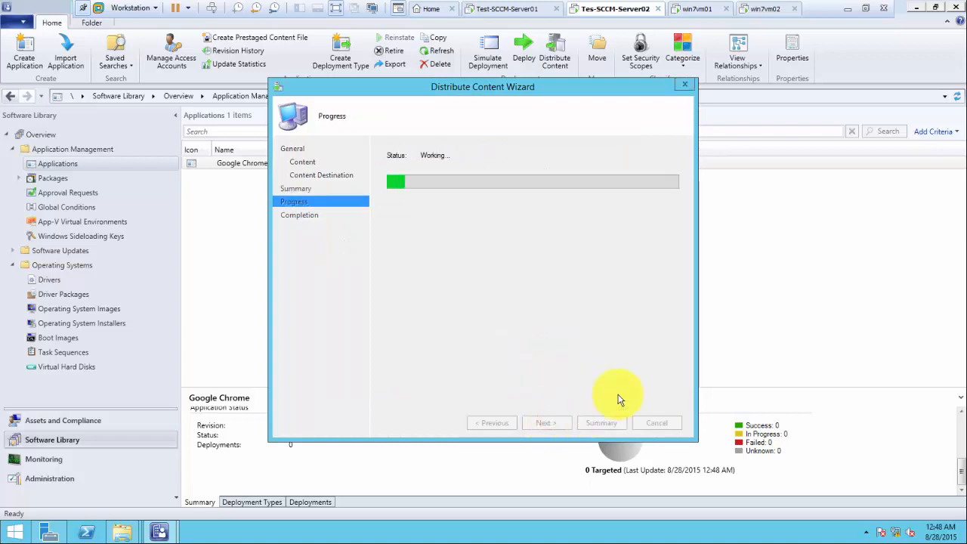
{"action": "left_click", "coordinate": [650, 424]}
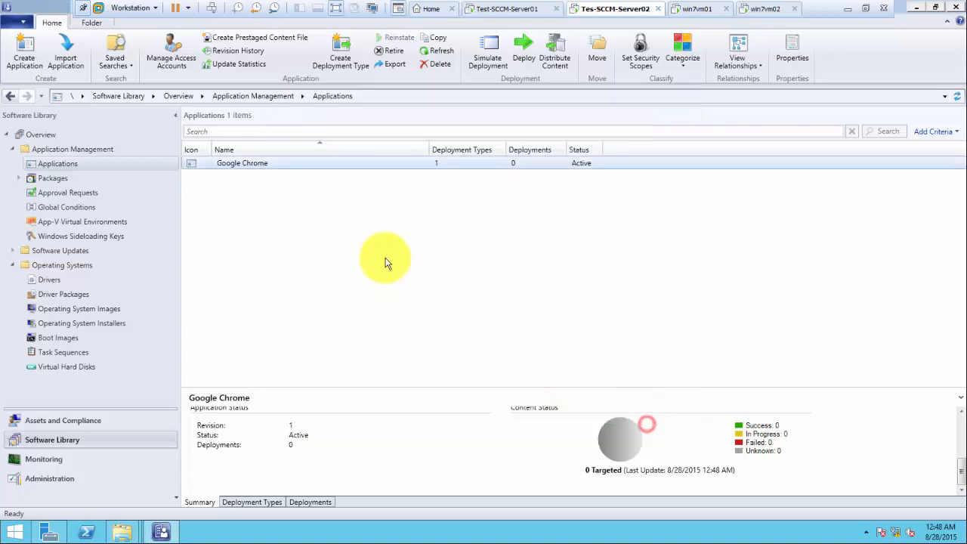
Step: Reselect Google Chrome to refresh its content status to 1 targeted, 1 in progress
{"action": "left_click", "coordinate": [267, 221]}
{"action": "left_click", "coordinate": [242, 164]}
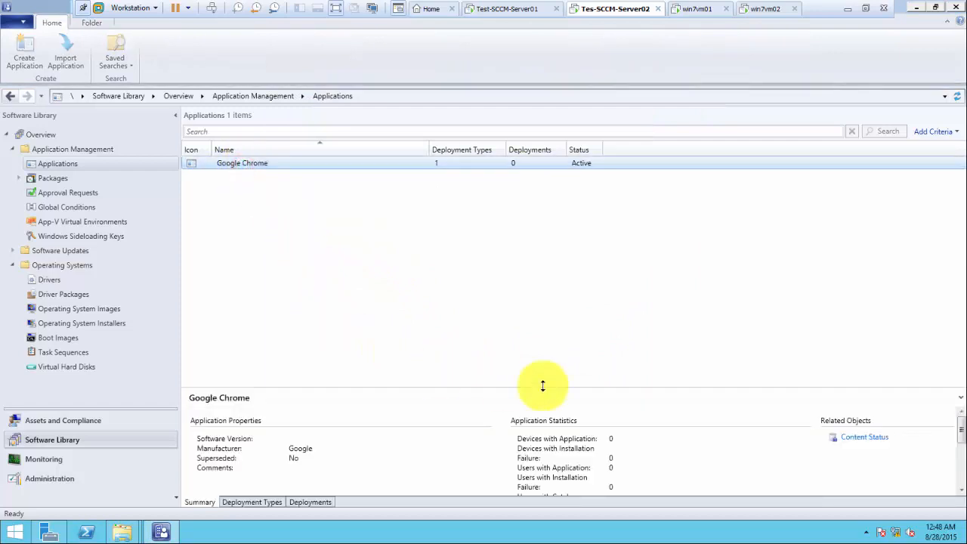
{"action": "left_click", "coordinate": [273, 231]}
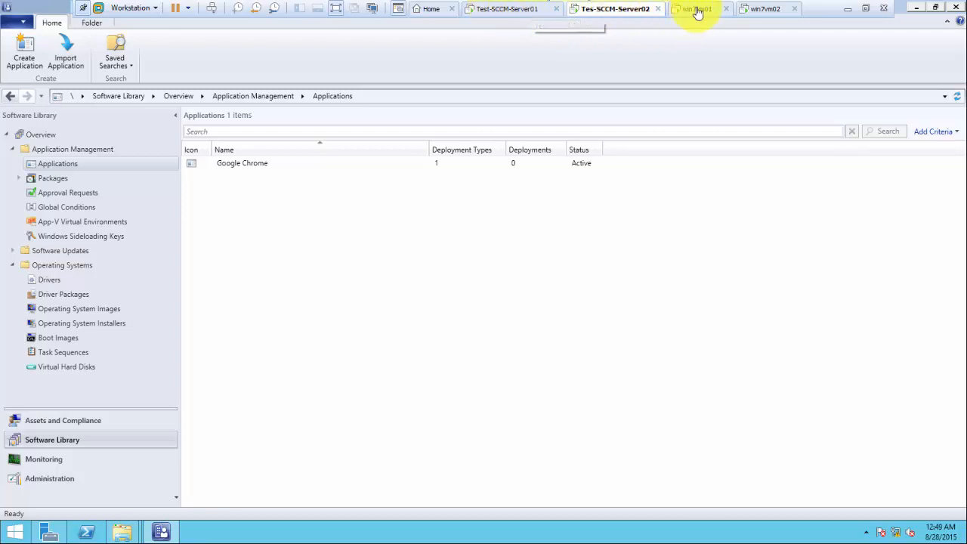
Step: Confirm Windows Firewall is off on Test-SCCM-Server01 from Server Manager's Local Server page
{"action": "left_click", "coordinate": [497, 13]}
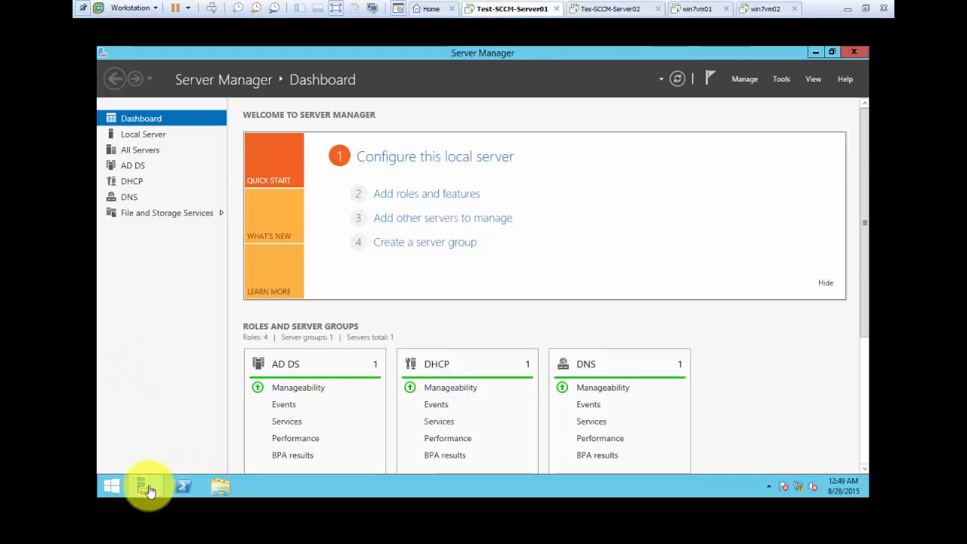
{"action": "left_click", "coordinate": [143, 135]}
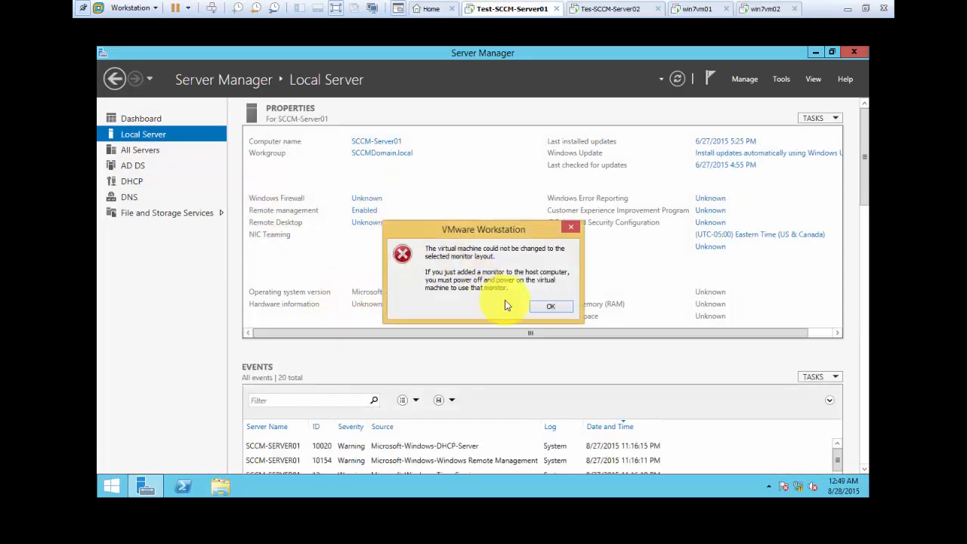
{"action": "left_click", "coordinate": [549, 308]}
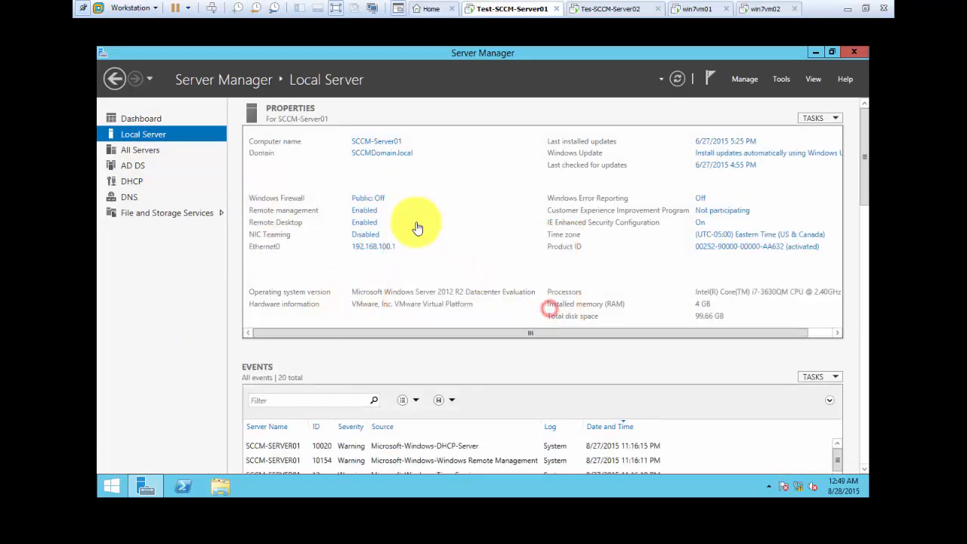
{"action": "left_click", "coordinate": [368, 200]}
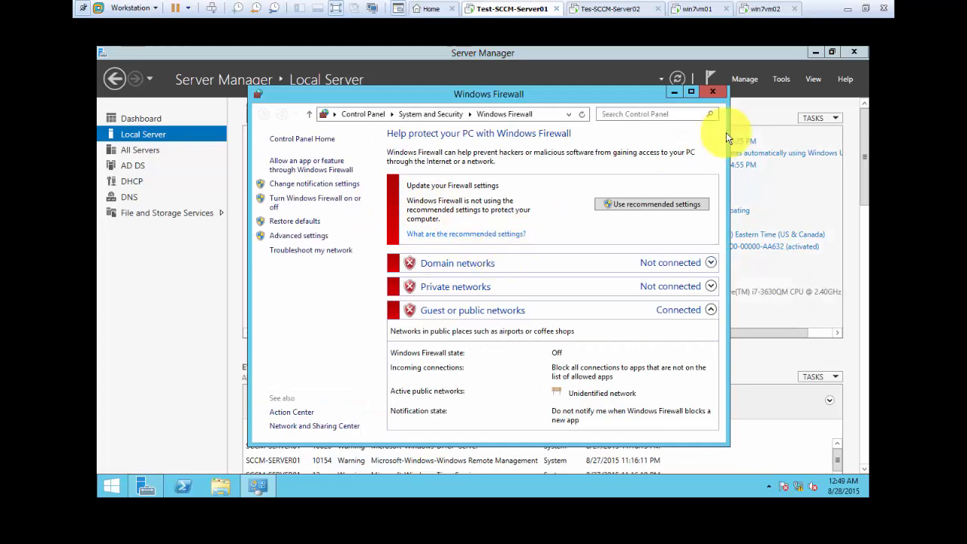
{"action": "left_click", "coordinate": [718, 97]}
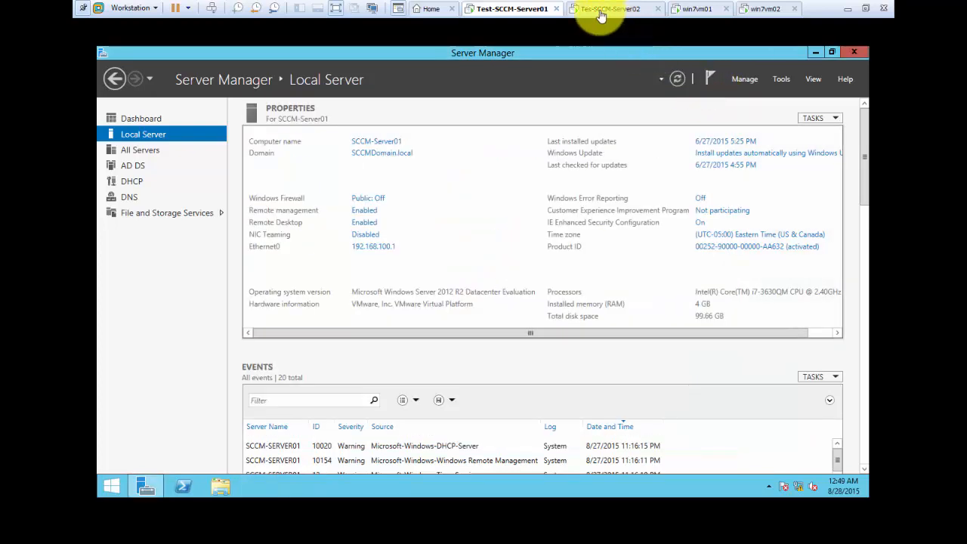
Step: Confirm Windows Firewall is off on Tes-SCCM-Server02, then switch to win7vm01
{"action": "left_click", "coordinate": [612, 9]}
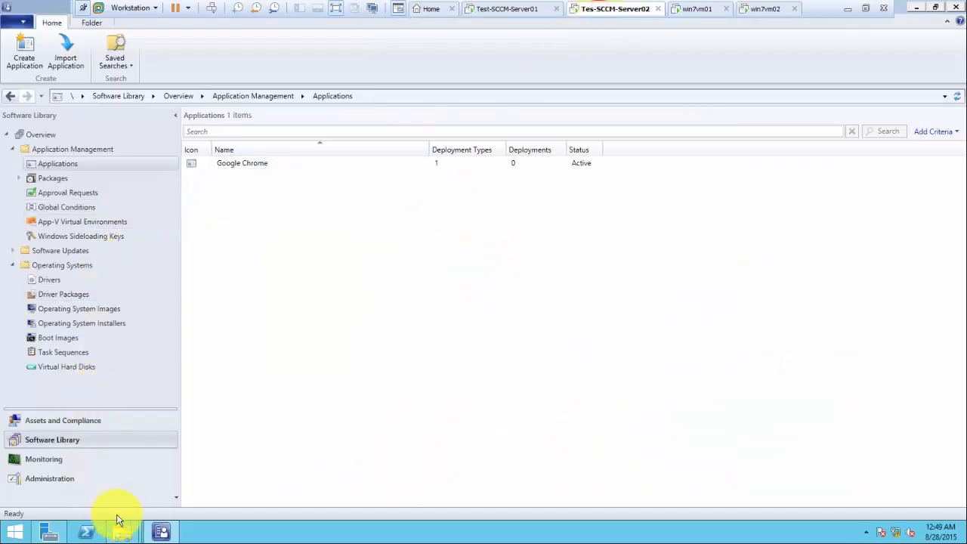
{"action": "left_click", "coordinate": [66, 534]}
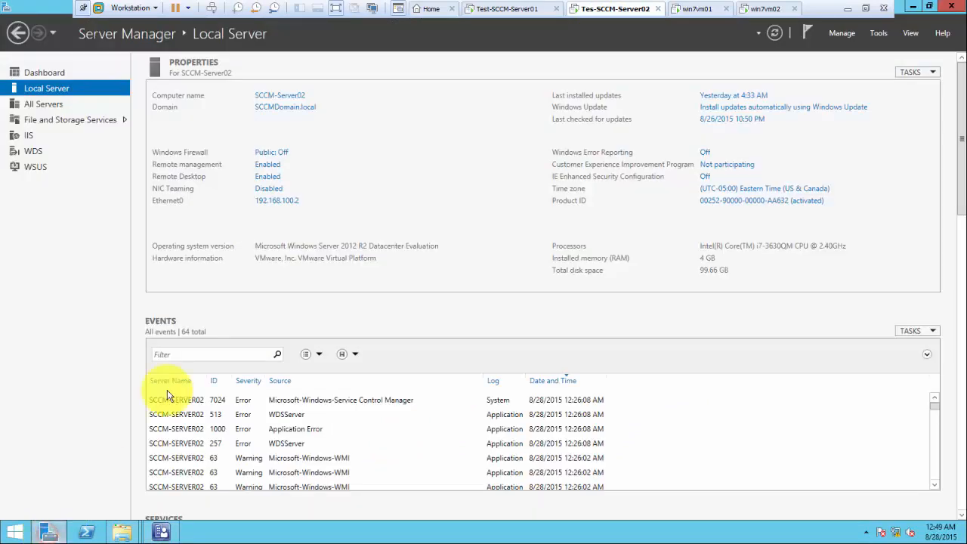
{"action": "left_click", "coordinate": [277, 154]}
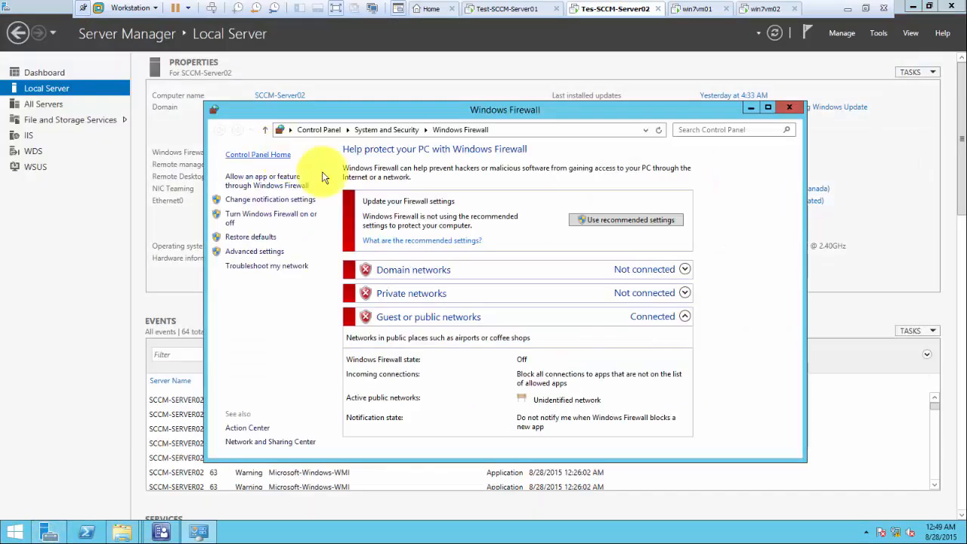
{"action": "left_click", "coordinate": [789, 108]}
{"action": "left_click", "coordinate": [696, 9]}
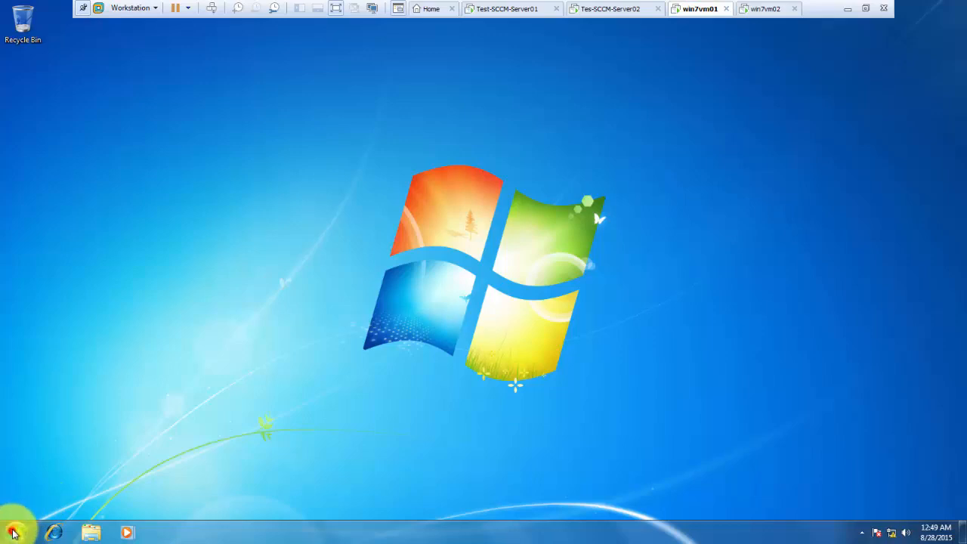
Step: Check in Control Panel that Windows Firewall is off on win7vm01
{"action": "left_click", "coordinate": [15, 529]}
{"action": "left_click", "coordinate": [192, 377]}
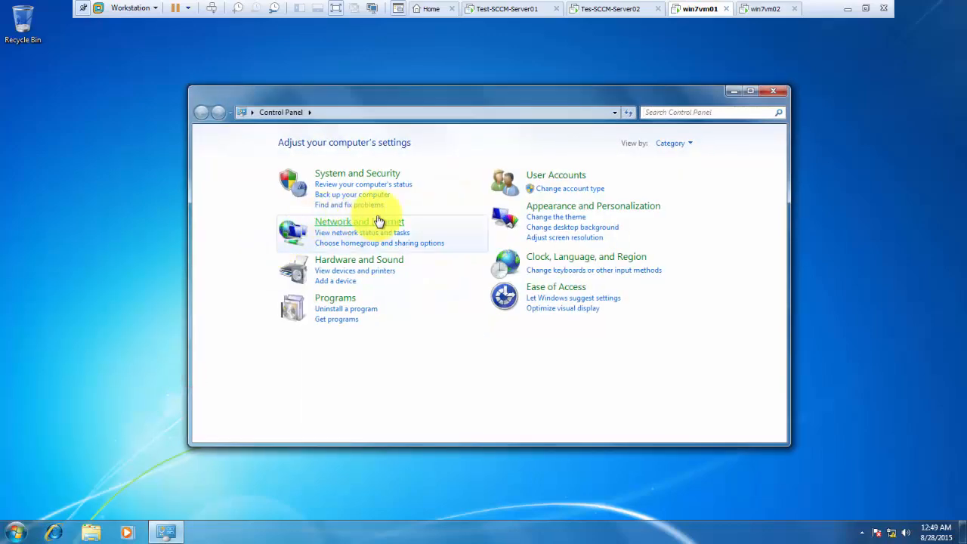
{"action": "left_click", "coordinate": [352, 174]}
{"action": "left_click", "coordinate": [365, 182]}
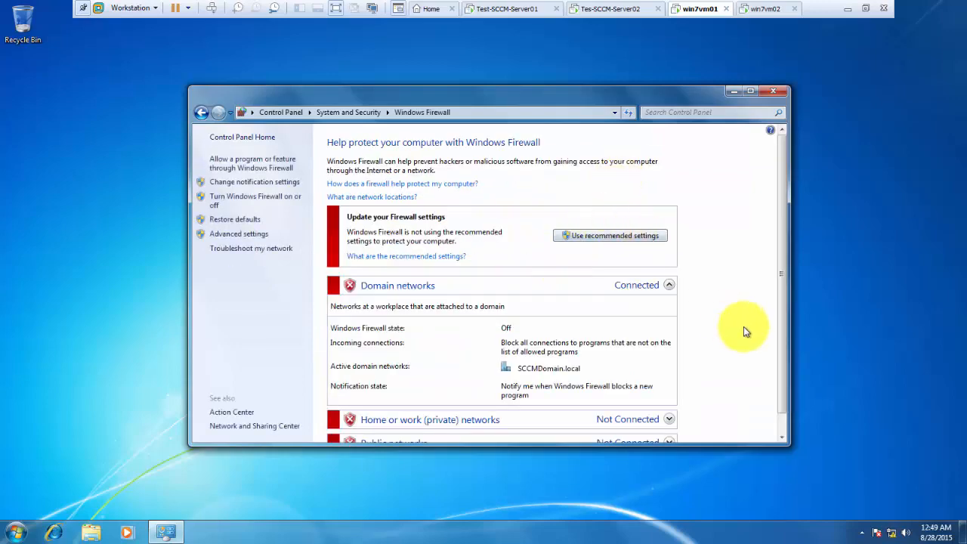
{"action": "scroll", "coordinate": [743, 324], "scroll_direction": "down", "scroll_amount": 1}
Step: Check Windows Firewall is off on win7vm02, then return to Tes-SCCM-Server02
{"action": "left_click", "coordinate": [767, 11]}
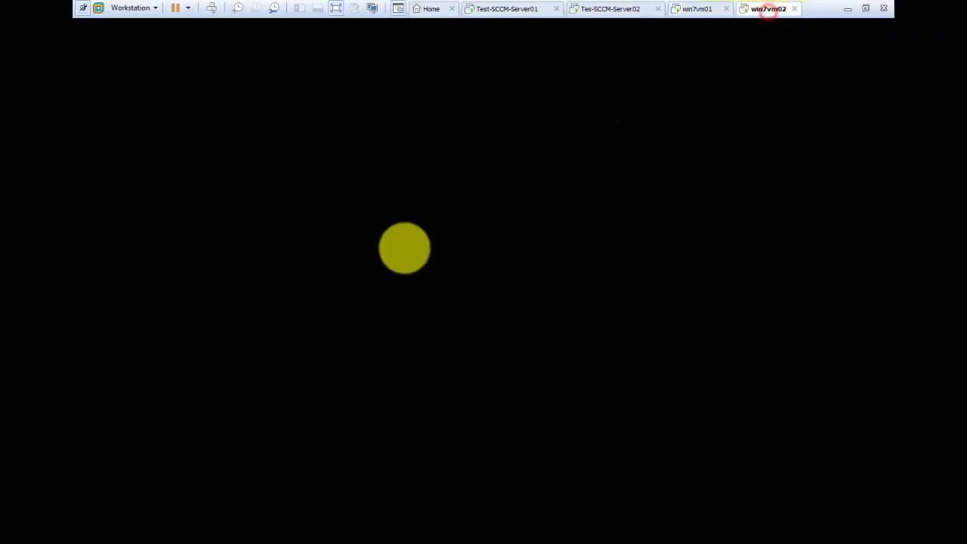
{"action": "left_click", "coordinate": [16, 531]}
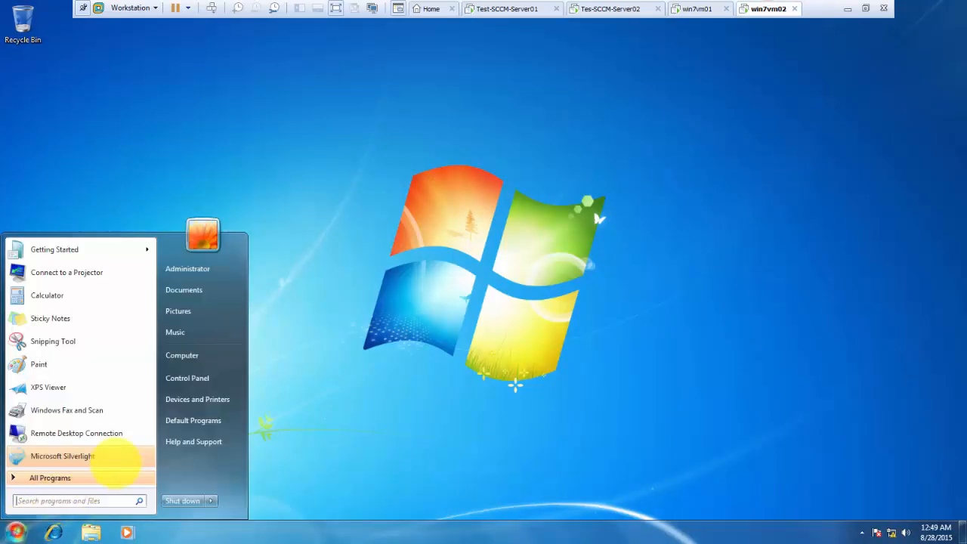
{"action": "left_click", "coordinate": [184, 382]}
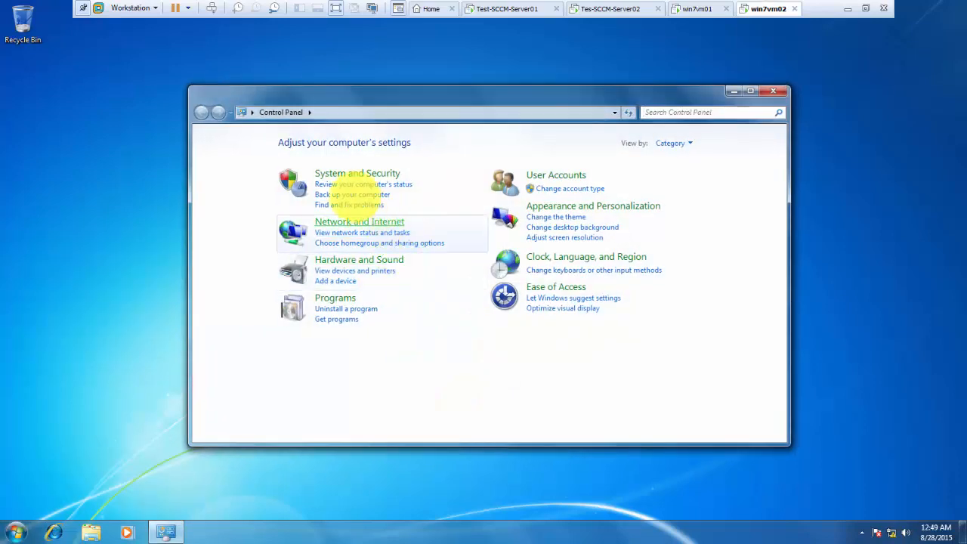
{"action": "left_click", "coordinate": [355, 175]}
{"action": "left_click", "coordinate": [382, 181]}
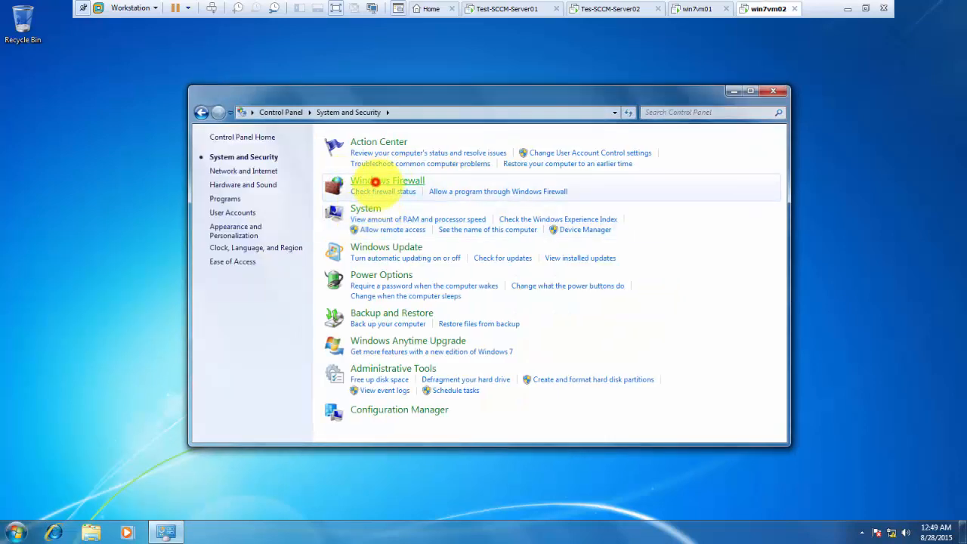
{"action": "scroll", "coordinate": [721, 348], "scroll_direction": "down", "scroll_amount": 1}
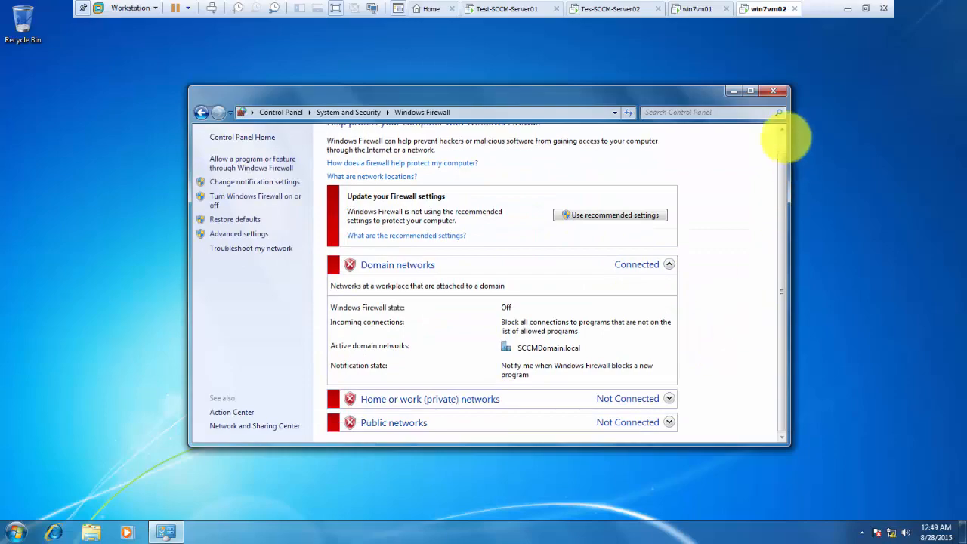
{"action": "left_click", "coordinate": [773, 91]}
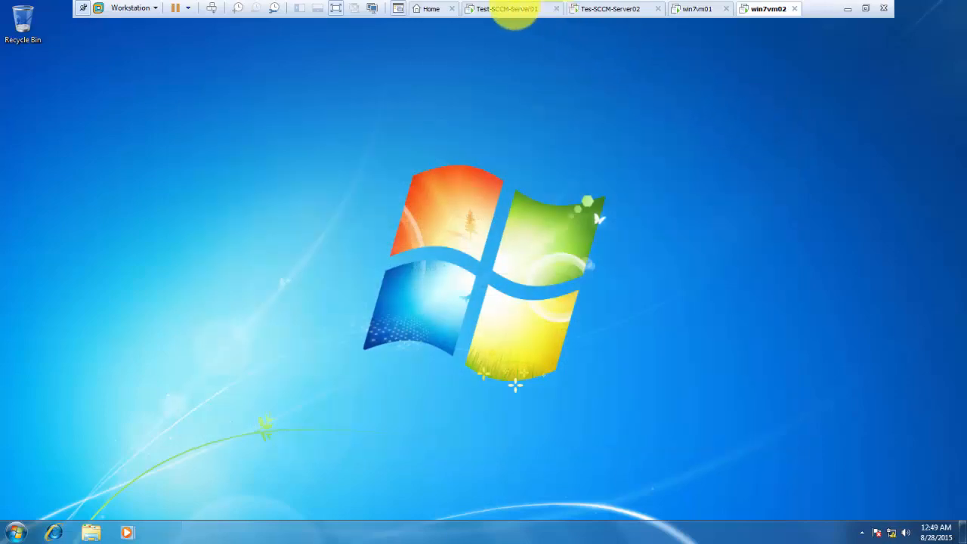
{"action": "left_click", "coordinate": [503, 9]}
{"action": "left_click", "coordinate": [598, 9]}
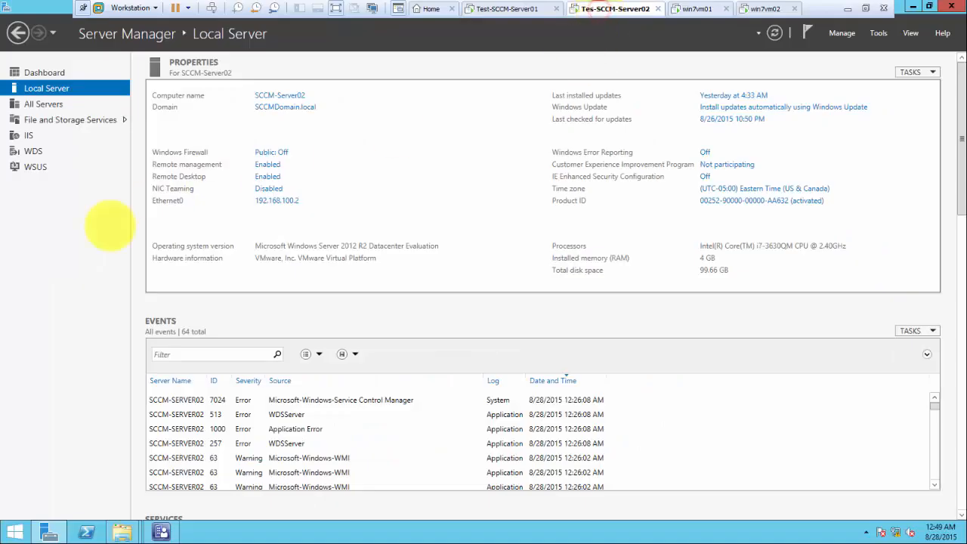